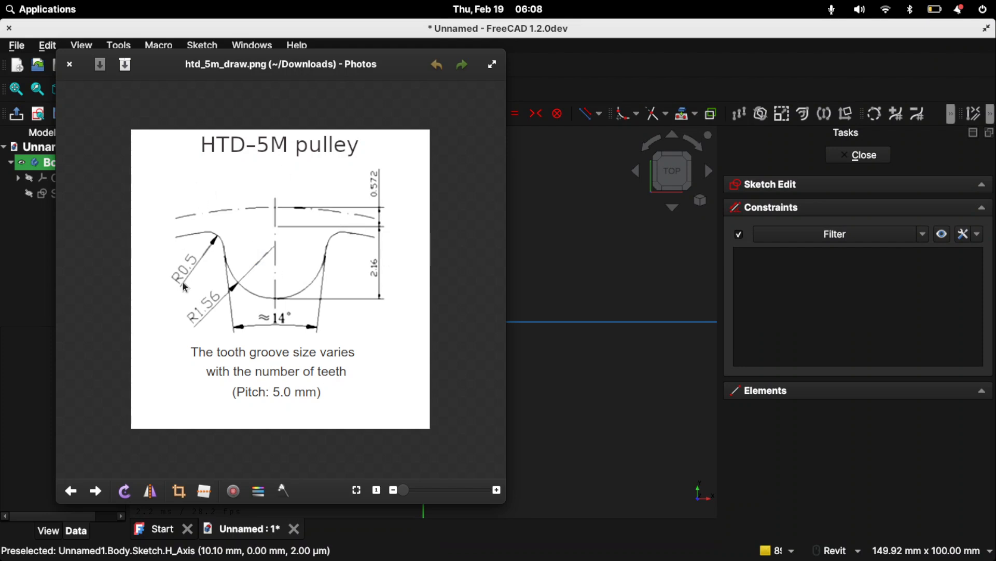
# - Return to the FreeCAD sketch and draw a circle centred on the origin with diameter 10*5mm / pi
pyautogui.hotkey('alt', 'Tab')
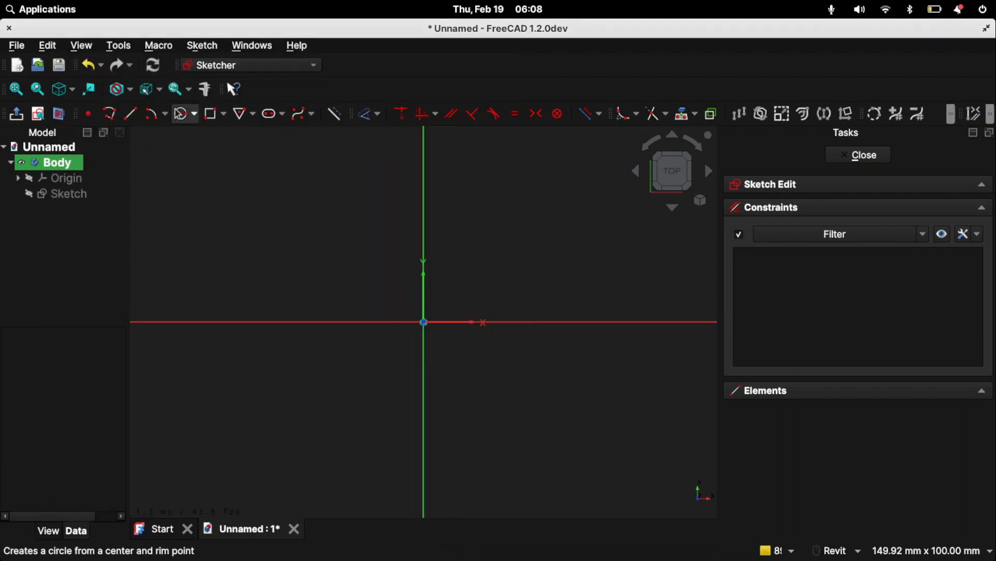
pyautogui.click(181, 114)
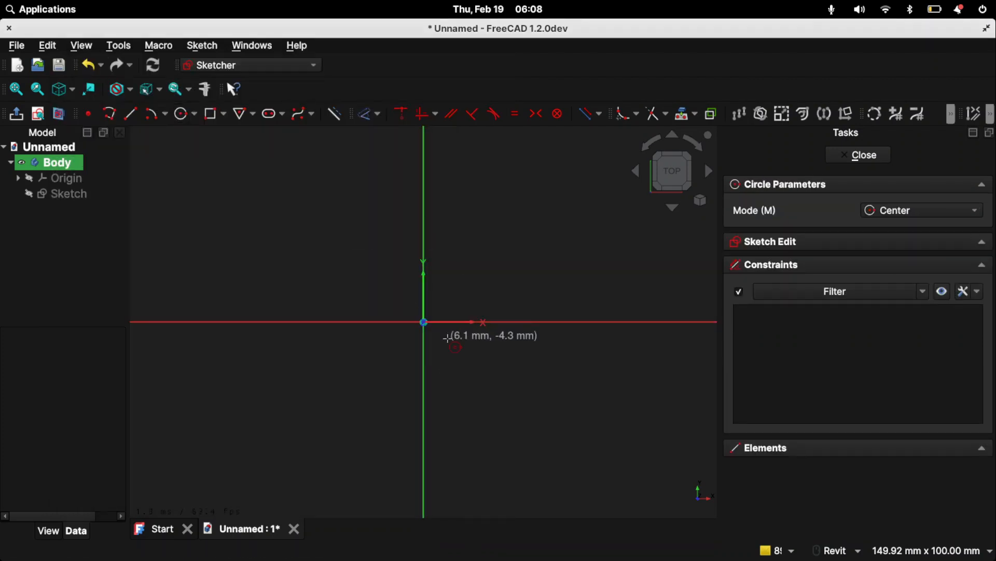
pyautogui.click(424, 322)
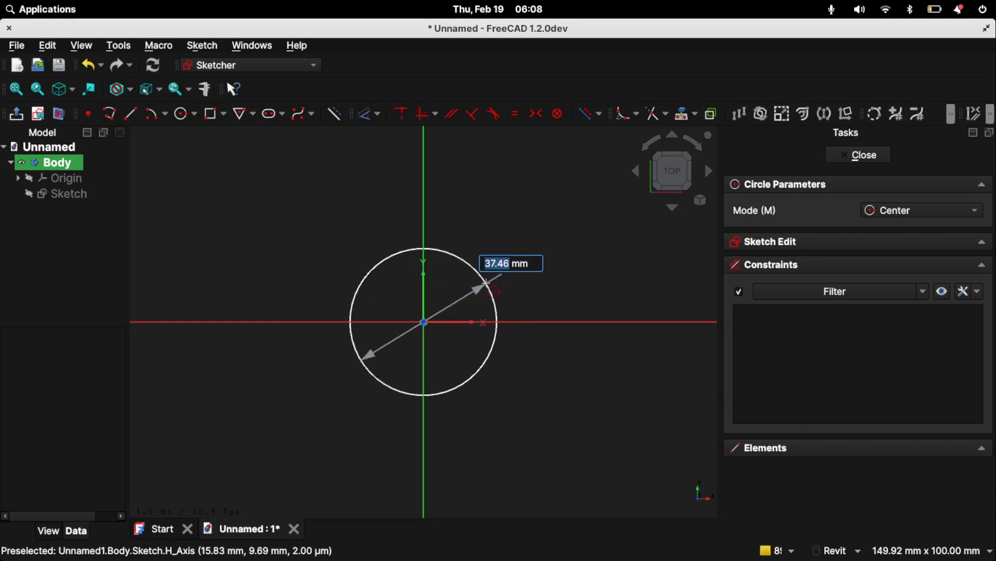
pyautogui.write('10')
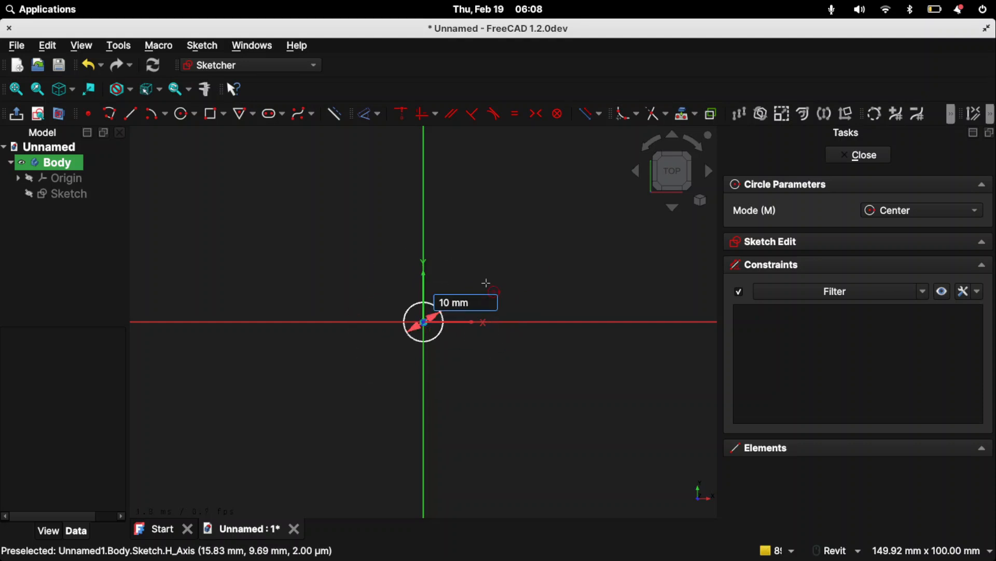
pyautogui.write('*5')
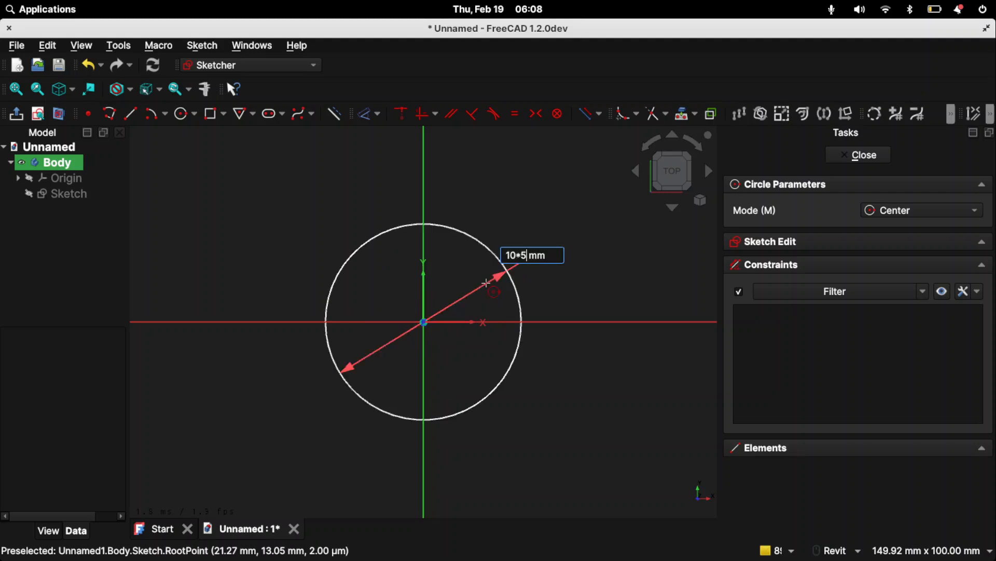
pyautogui.write('mm / pi')
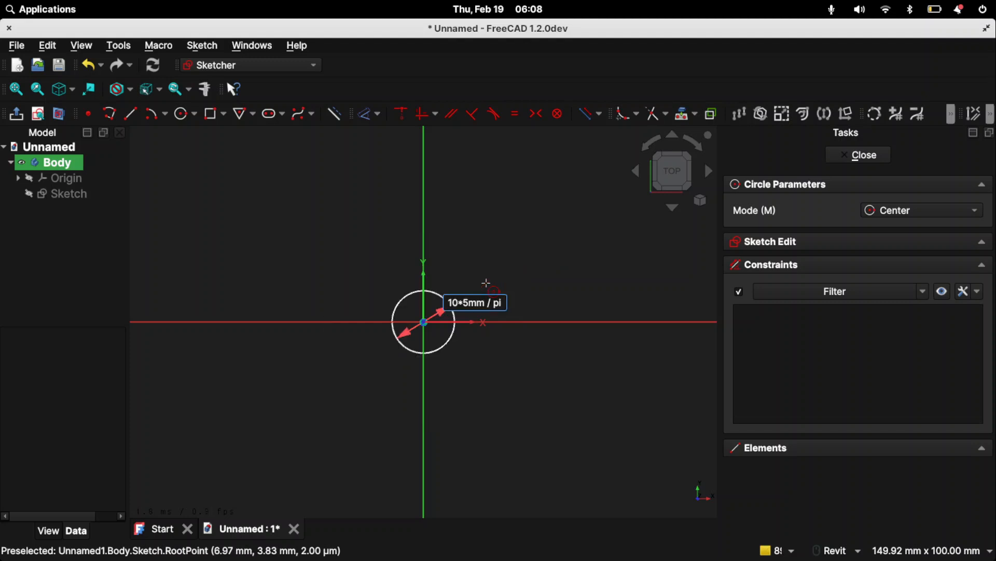
pyautogui.press('Return')
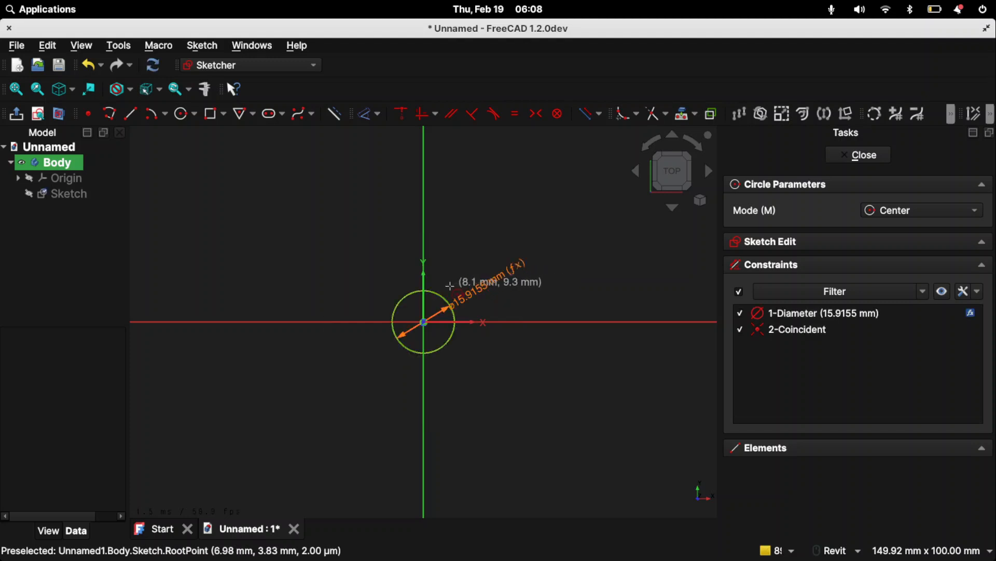
# - Reposition the diameter dimension's label outside the pitch circle at a shallower angle
pyautogui.scroll(-3, 455, 283)
pyautogui.scroll(8, 429, 289)
pyautogui.moveTo(442, 332); pyautogui.dragTo(394, 365, button='middle')
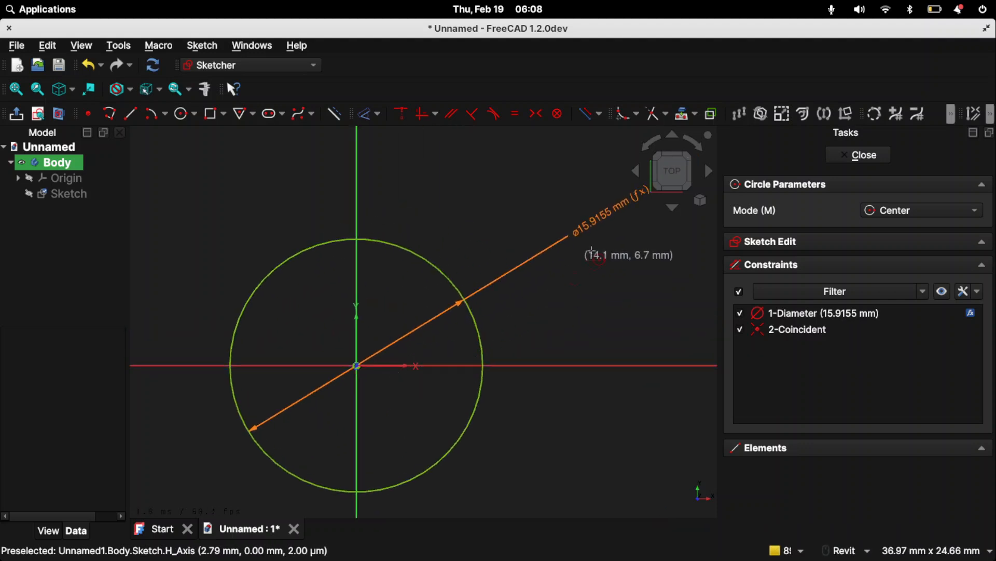
pyautogui.press('Escape')
pyautogui.moveTo(581, 231); pyautogui.dragTo(599, 294)
pyautogui.scroll(4, 323, 277)
pyautogui.moveTo(323, 277)
pyautogui.mouseDown(button='middle')
pyautogui.moveTo(357, 198)
pyautogui.moveTo(356, 236)
pyautogui.mouseUp(button='middle')
pyautogui.scroll(-3, 357, 198)
# - Draw a line from the circle's topmost point on the vertical axis with length beltradius=0.572mm and angle -90°
pyautogui.click(130, 113)
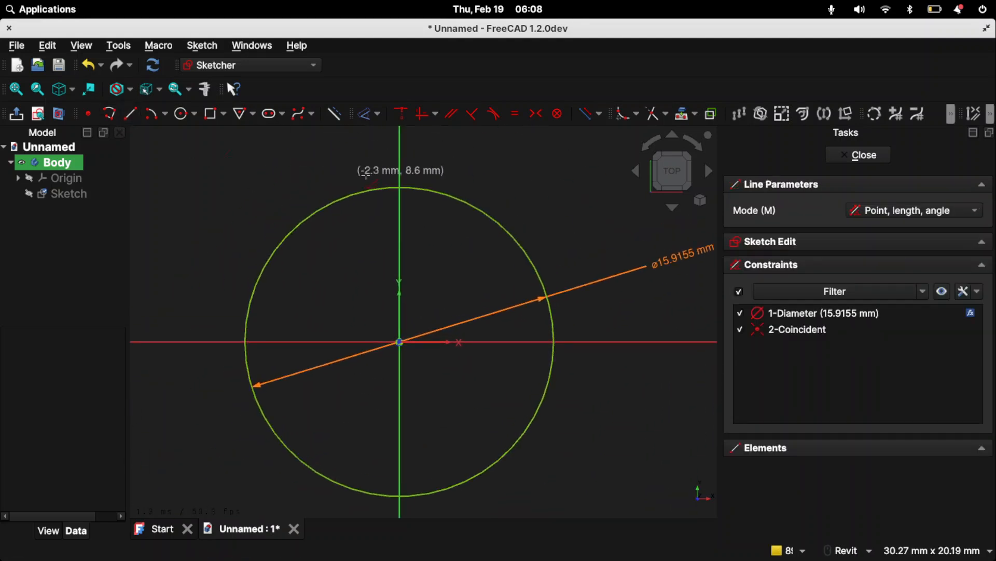
pyautogui.scroll(4, 399, 188)
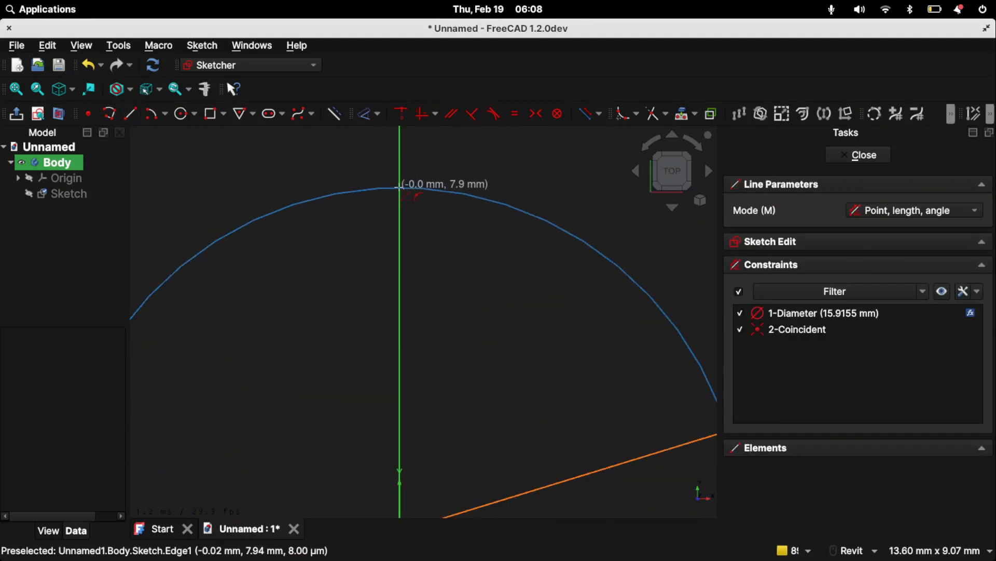
pyautogui.click(399, 188)
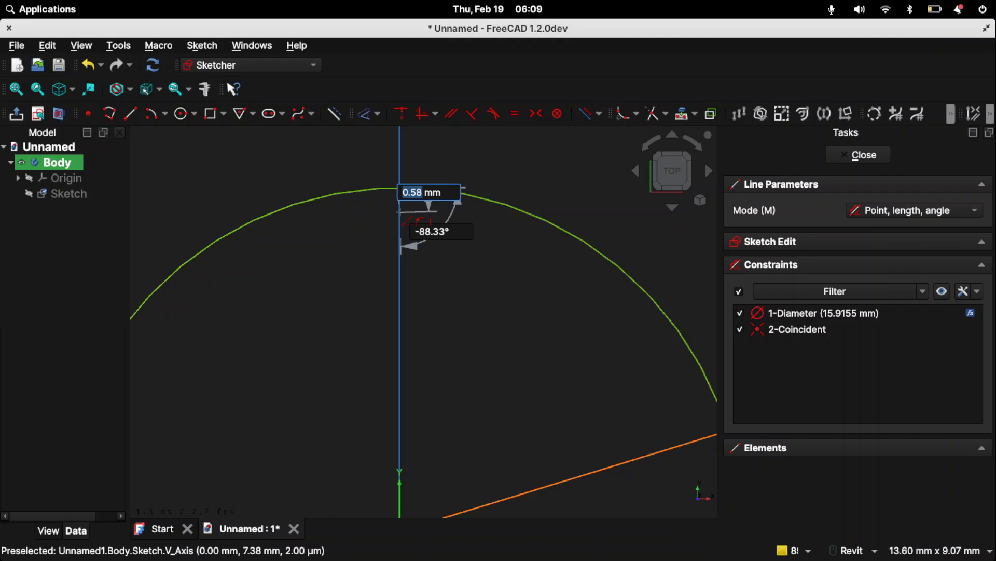
pyautogui.write('beltradiu')
pyautogui.write('s=0.57')
pyautogui.write('2')
pyautogui.write('mm')
pyautogui.press('Tab')
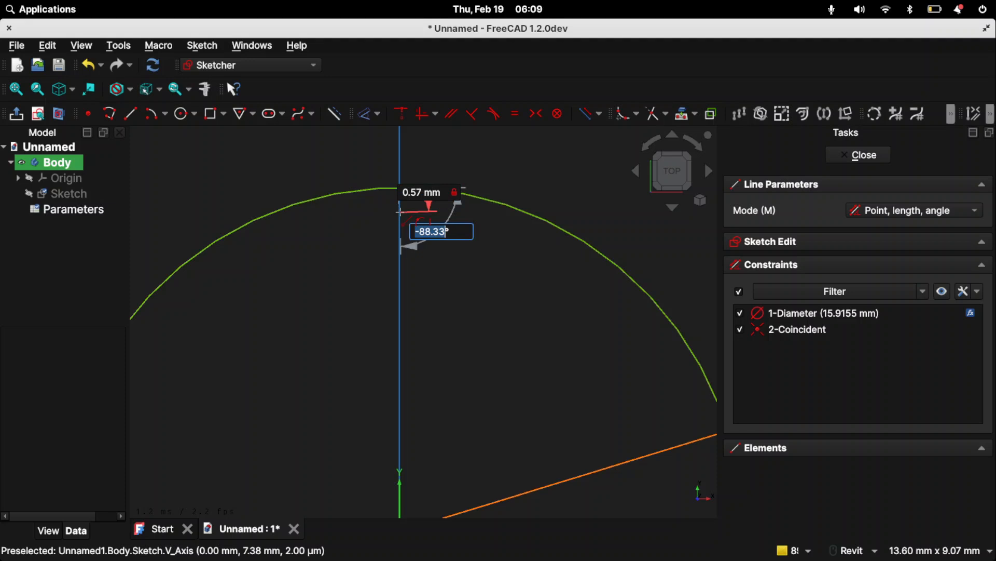
pyautogui.write('-90')
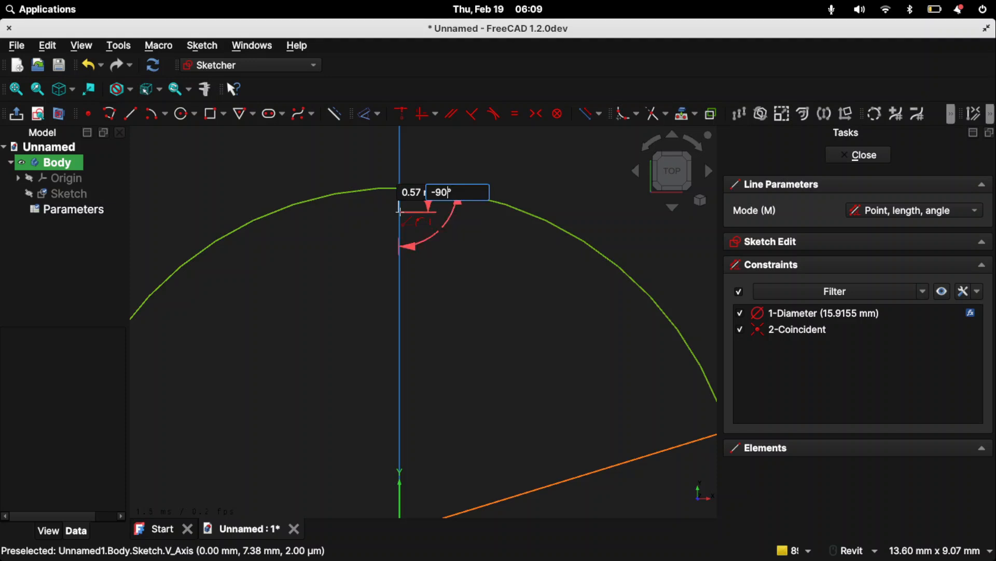
pyautogui.press('Return')
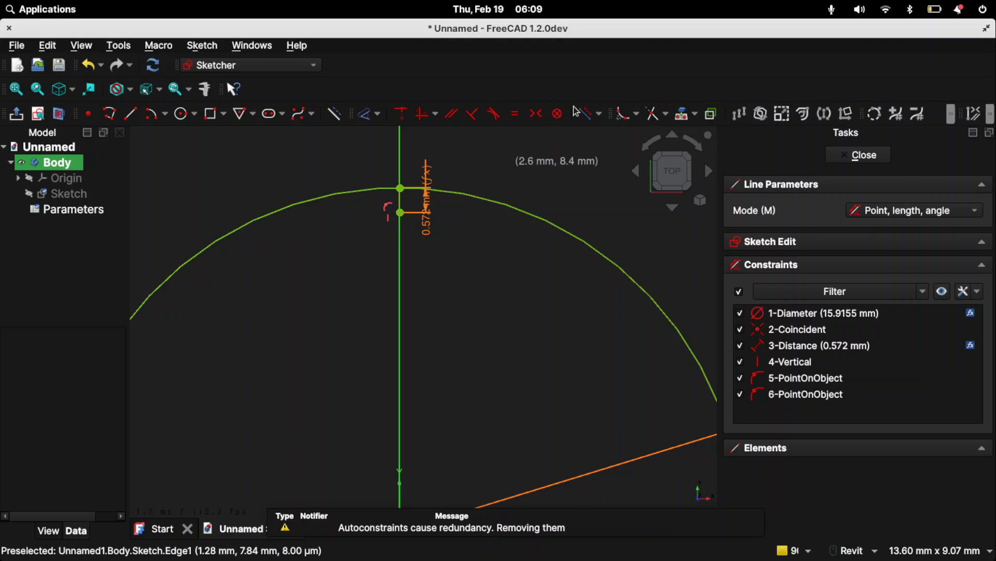
# - Draw a second circle centred on the origin passing through the lower end of the short vertical line
pyautogui.scroll(-5, 485, 276)
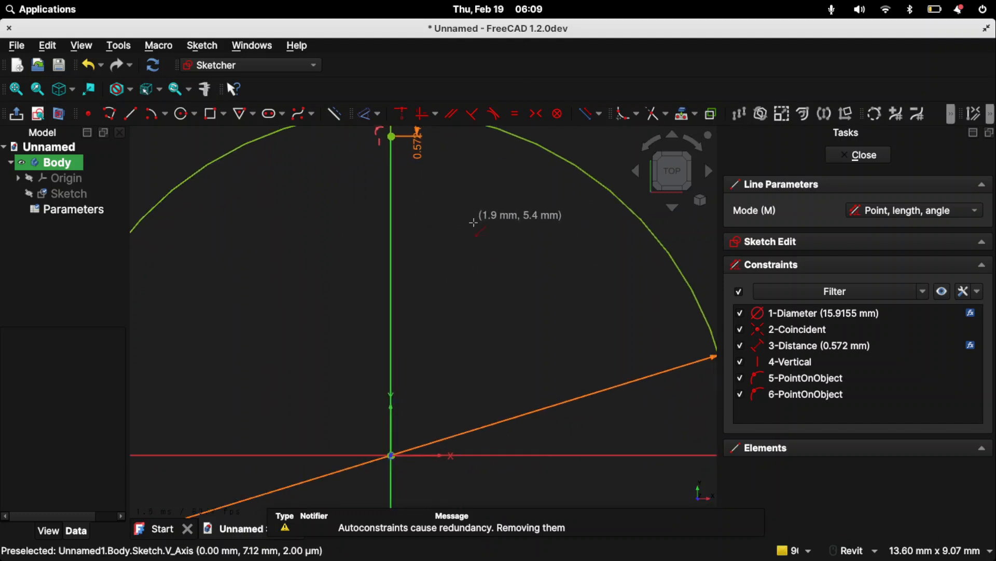
pyautogui.click(182, 113)
pyautogui.click(419, 379)
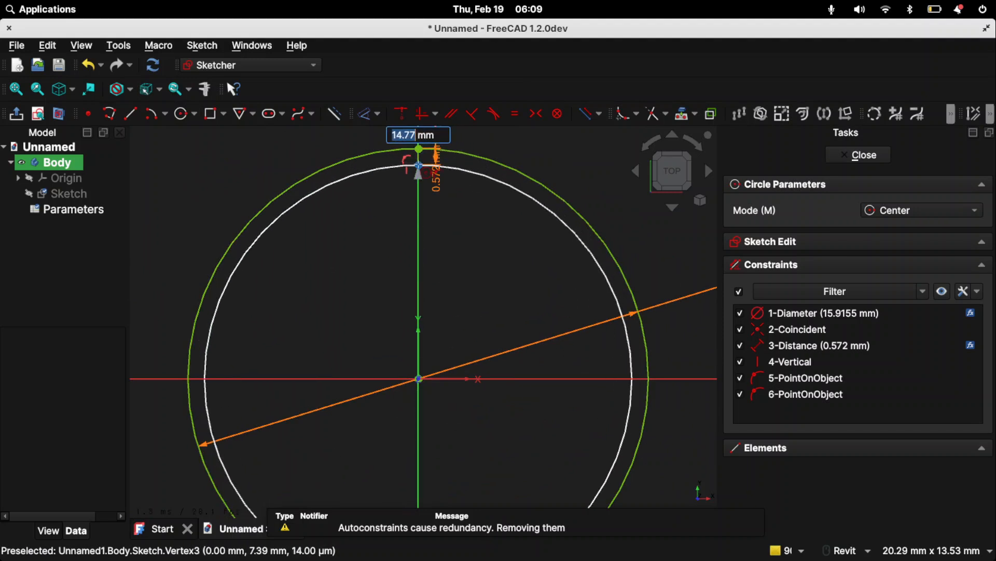
pyautogui.click(421, 165)
# - Check the HTD-5M drawing, and draw a vertical line down from the inner circle's topmost point with length toothdepth=2.16mm
pyautogui.moveTo(405, 218)
pyautogui.mouseDown(button='middle')
pyautogui.moveTo(351, 347)
pyautogui.moveTo(420, 239)
pyautogui.mouseUp(button='middle')
pyautogui.moveTo(402, 283); pyautogui.dragTo(348, 348, button='middle')
pyautogui.scroll(5, 351, 296)
pyautogui.moveTo(349, 292)
pyautogui.mouseDown(button='middle')
pyautogui.moveTo(309, 309)
pyautogui.moveTo(317, 264)
pyautogui.mouseUp(button='middle')
pyautogui.scroll(-2, 309, 310)
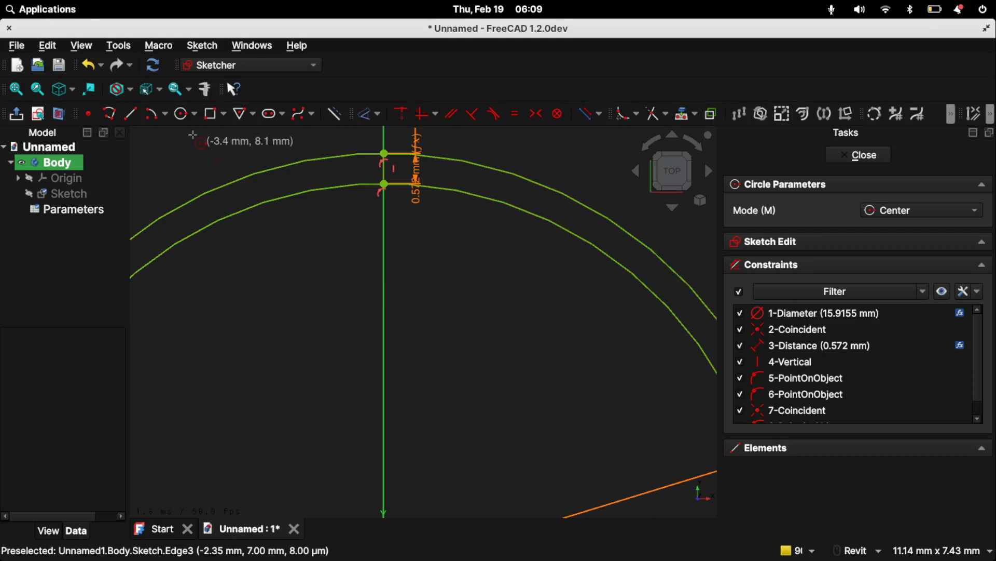
pyautogui.click(133, 114)
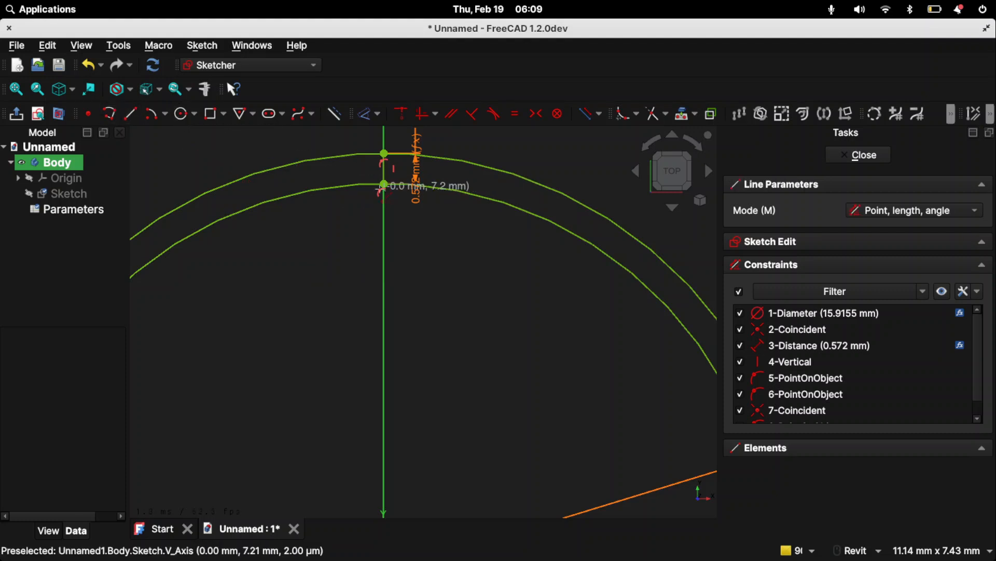
pyautogui.click(384, 184)
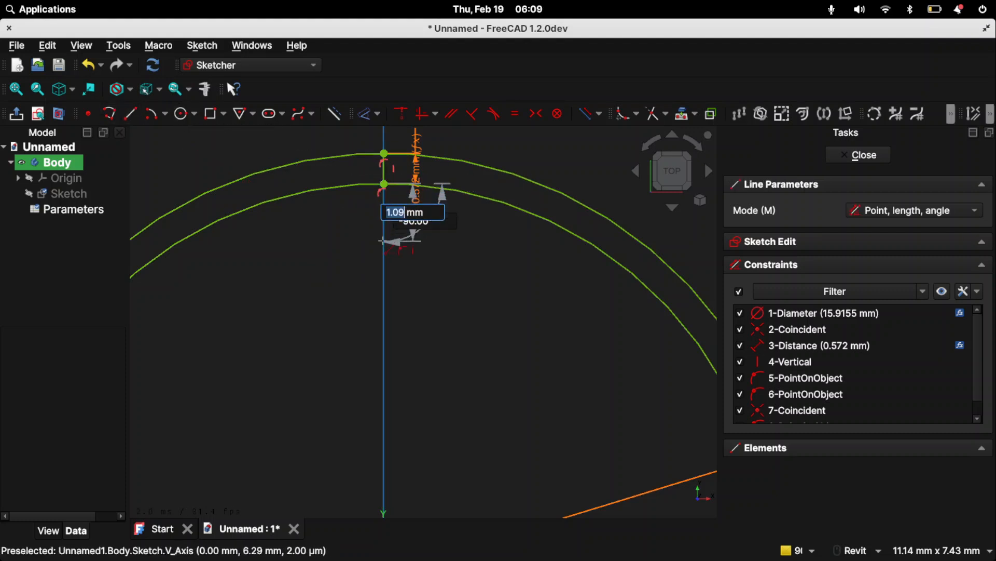
pyautogui.hotkey('alt', 'Tab')
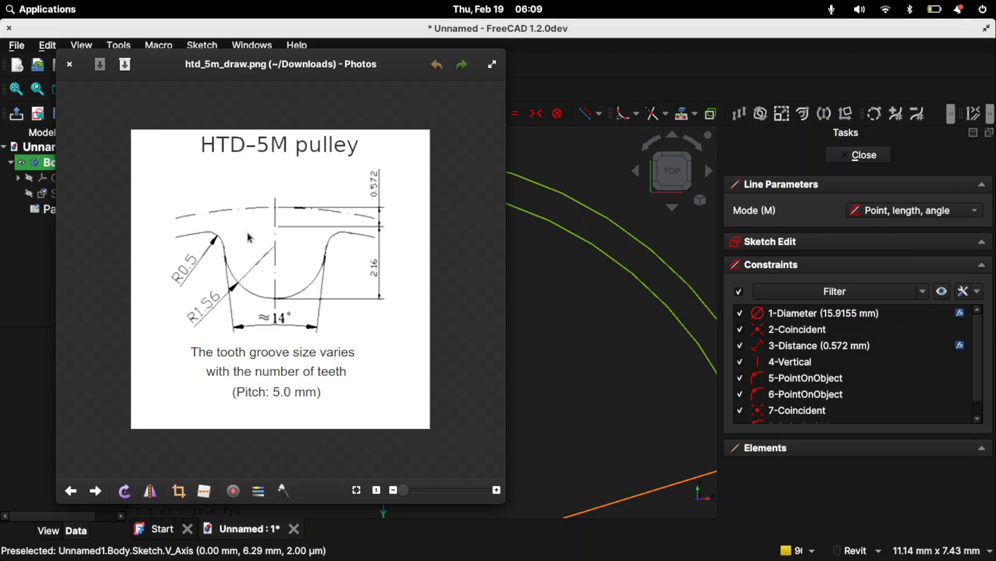
pyautogui.hotkey('alt', 'Tab')
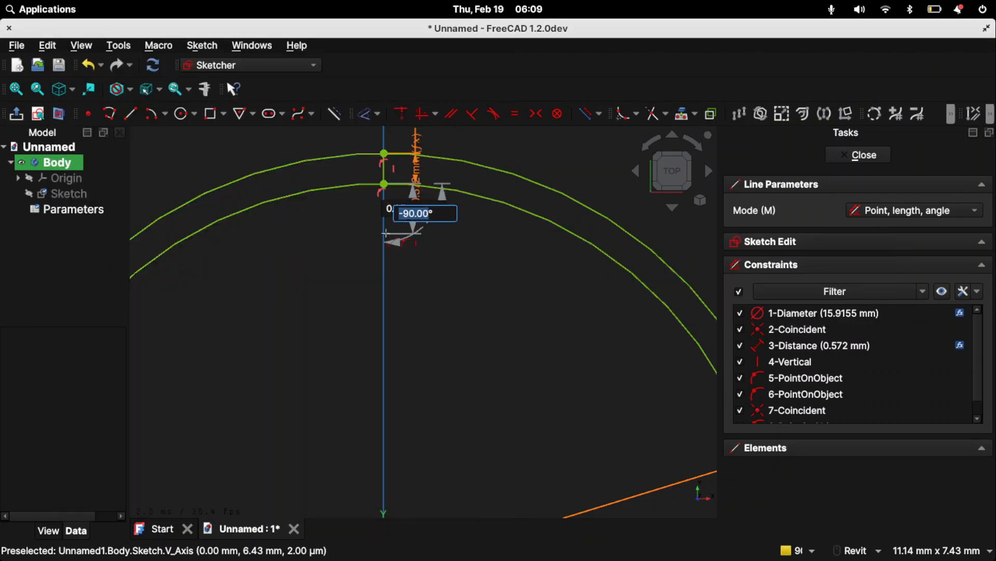
pyautogui.write('toothdepth=')
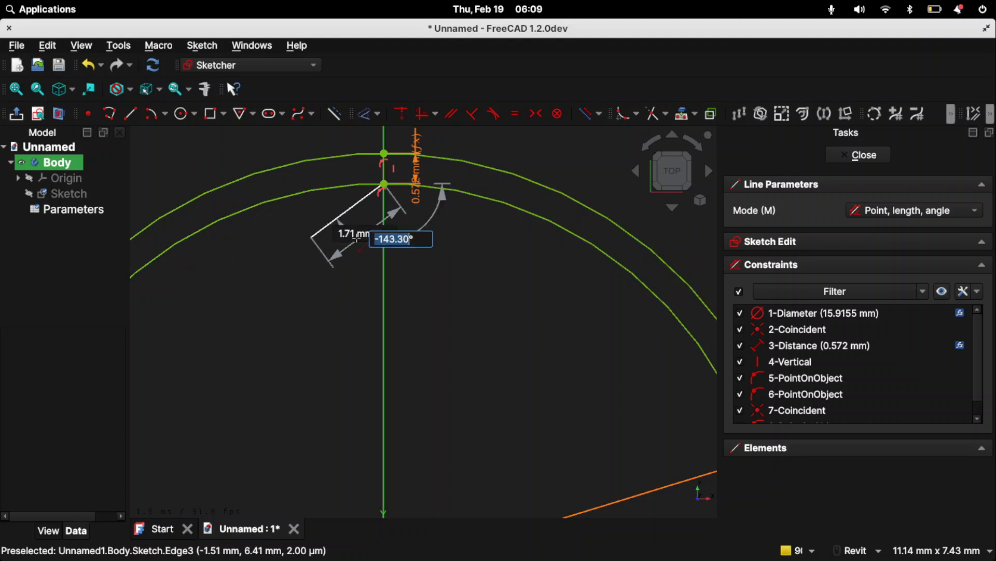
pyautogui.click(381, 251)
pyautogui.press('Tab')
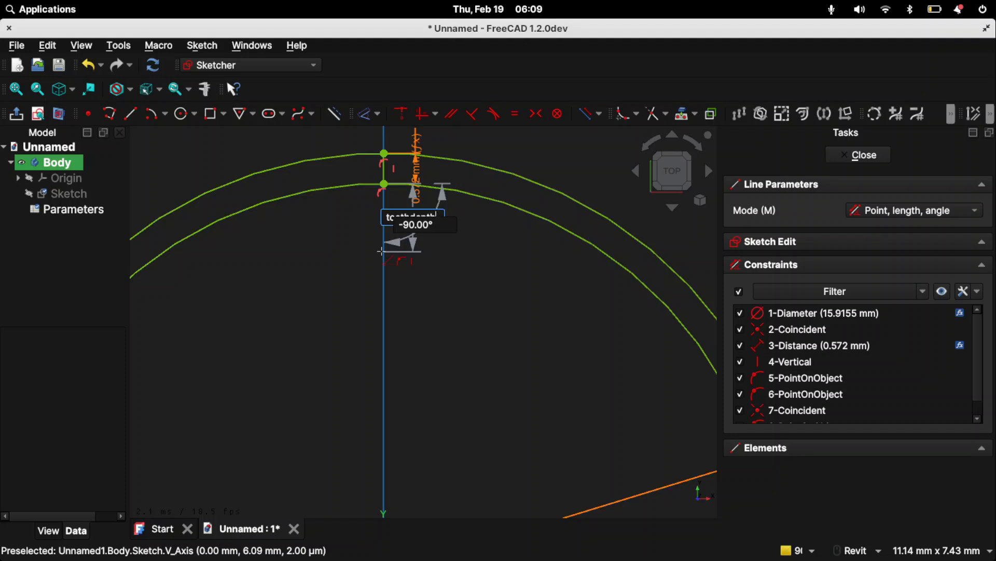
pyautogui.write('toothdepth -2.16mm')
pyautogui.press('Return')
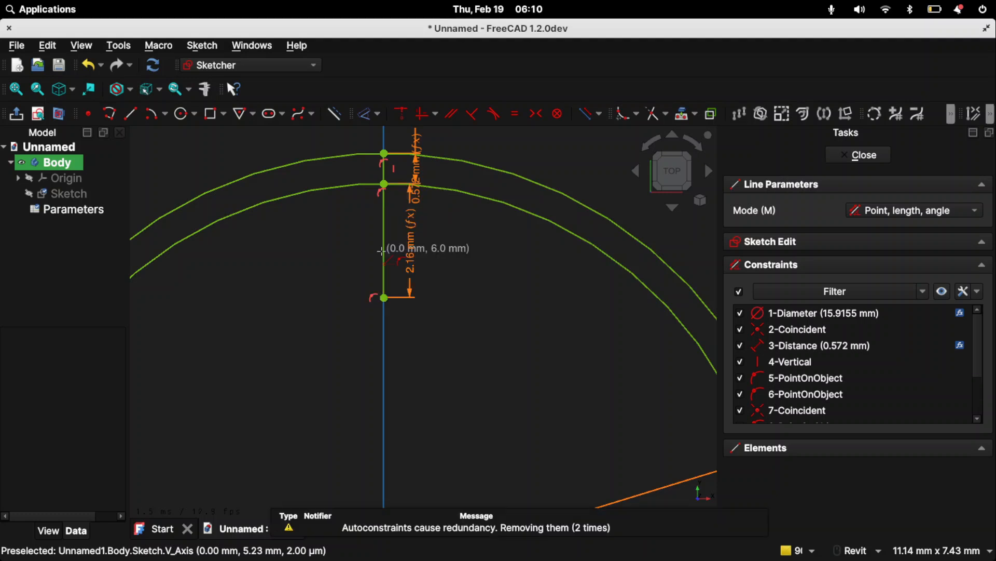
# - With the Circle tool started, consult the HTD pulley reference in the other open windows and return to the sketch
pyautogui.scroll(-3, 410, 314)
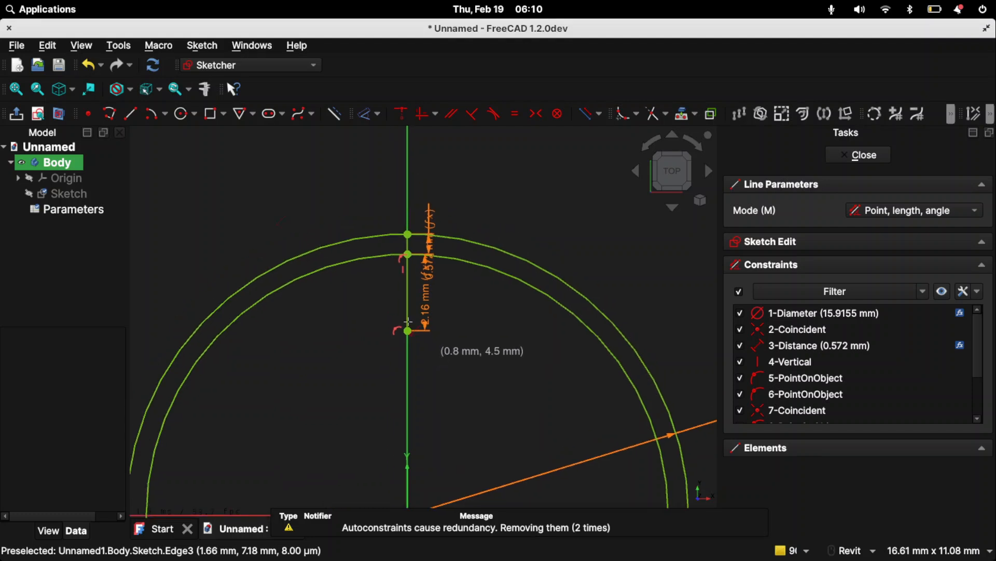
pyautogui.click(181, 113)
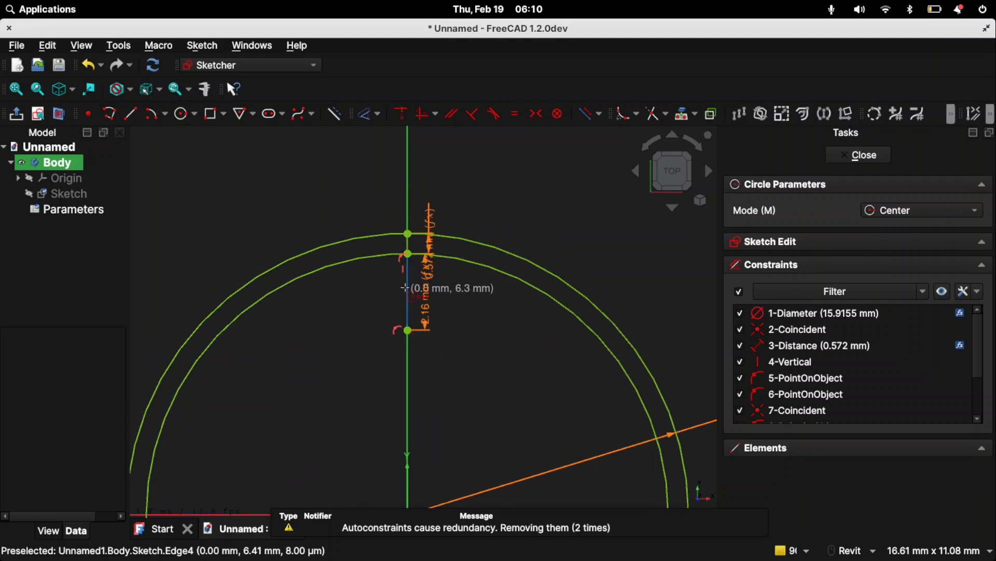
pyautogui.hotkey('alt', 'Tab')
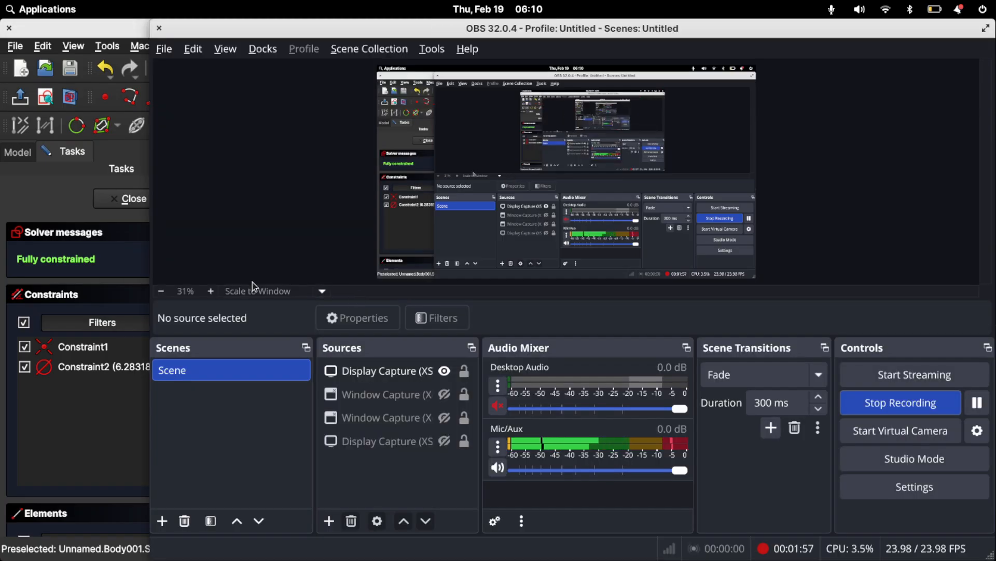
pyautogui.hotkey('alt', 'Tab')
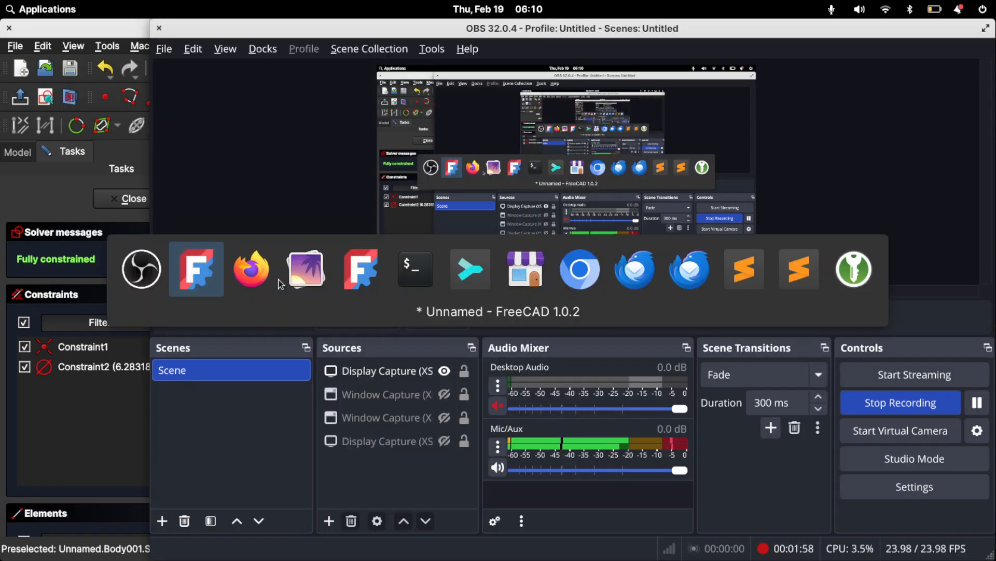
pyautogui.hotkey('alt', 'Tab')
pyautogui.hotkey('alt', 'shift', 'Tab')
pyautogui.hotkey('alt', 'Tab')
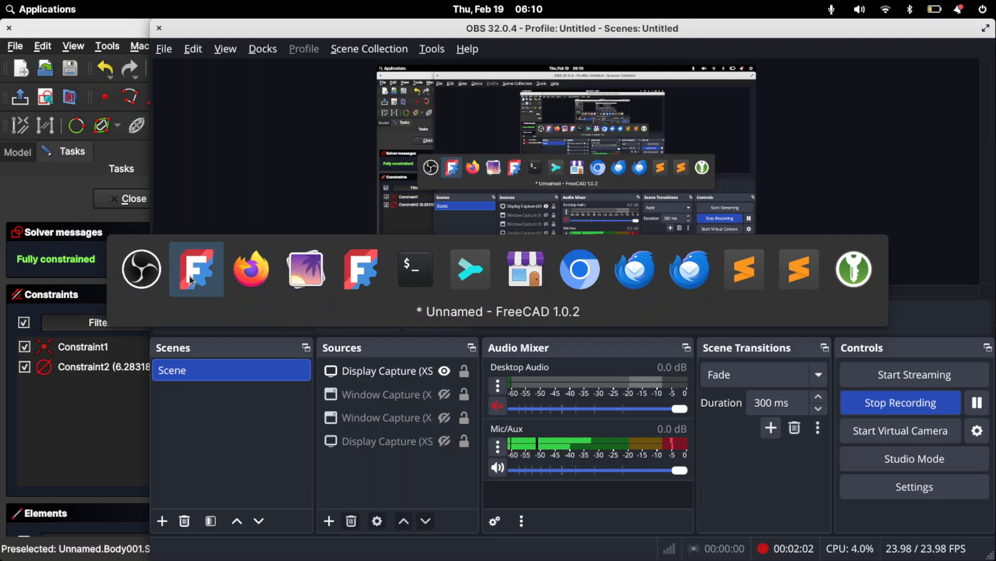
pyautogui.click(189, 275)
pyautogui.hotkey('alt', 'Tab')
pyautogui.hotkey('alt', 'Tab')
pyautogui.hotkey('alt', 'Tab')
pyautogui.hotkey('alt', 'Tab')
# - Draw a circle centred on the tooth depth line with diameter td1=1.56mm*2
pyautogui.click(408, 297)
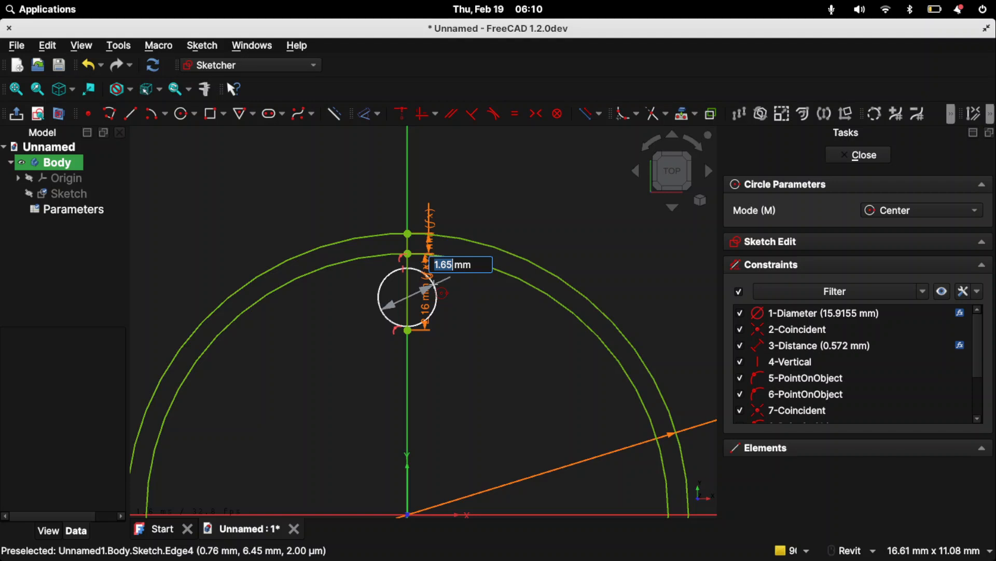
pyautogui.write('d1')
pyautogui.press('BackSpace')
pyautogui.press('BackSpace')
pyautogui.write('td1=1.56*2')
pyautogui.press('BackSpace')
pyautogui.press('BackSpace')
pyautogui.write('mm*2')
pyautogui.press('Return')
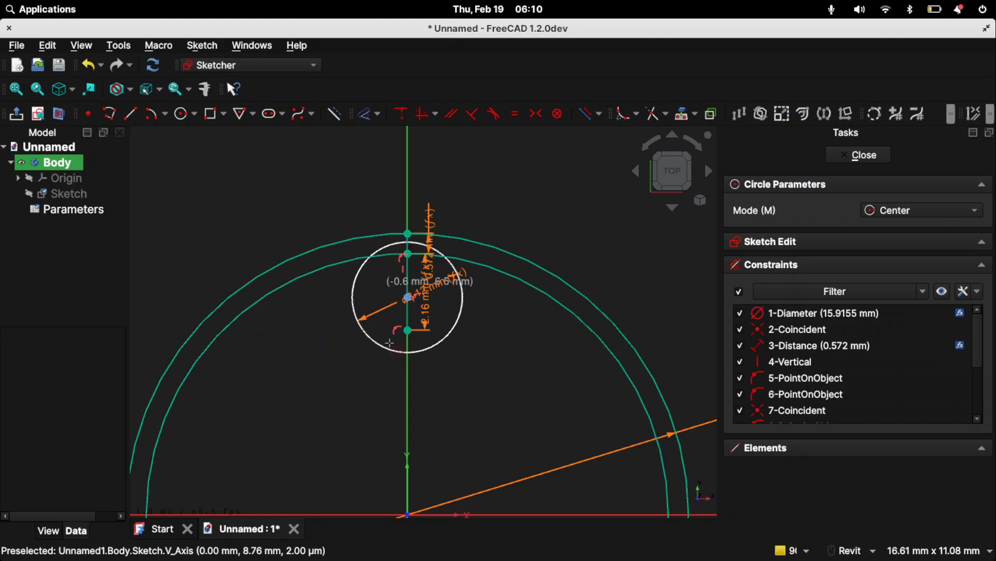
pyautogui.press('Escape')
# - Constrain the tooth depth line's lower endpoint to lie on the groove circle with a coincident constraint
pyautogui.click(417, 352)
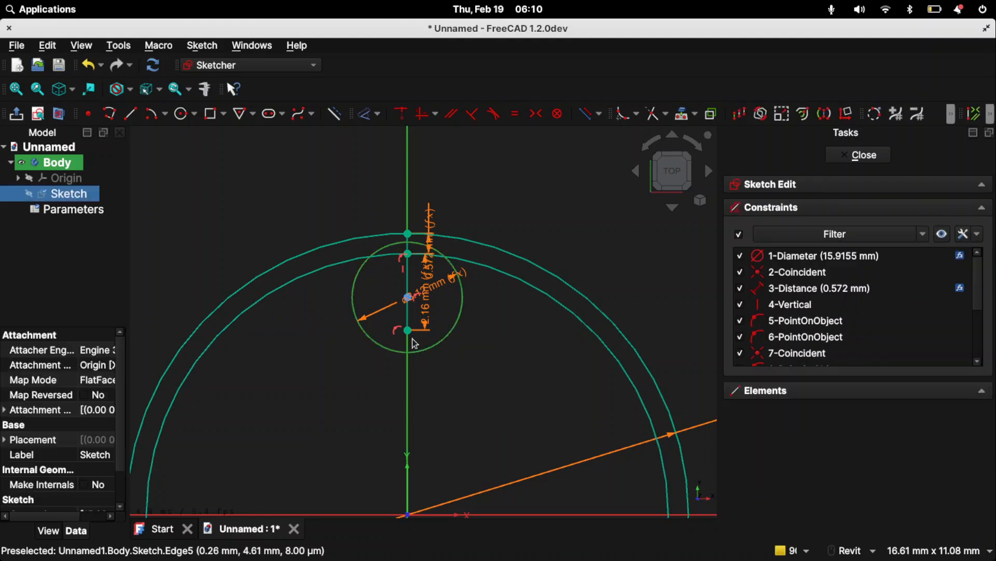
pyautogui.click(408, 331)
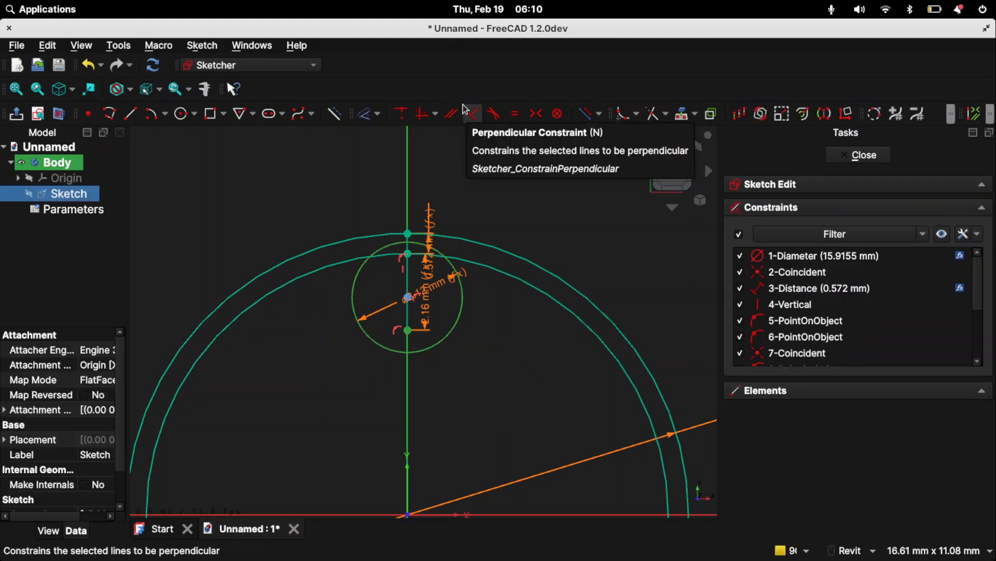
pyautogui.click(403, 121)
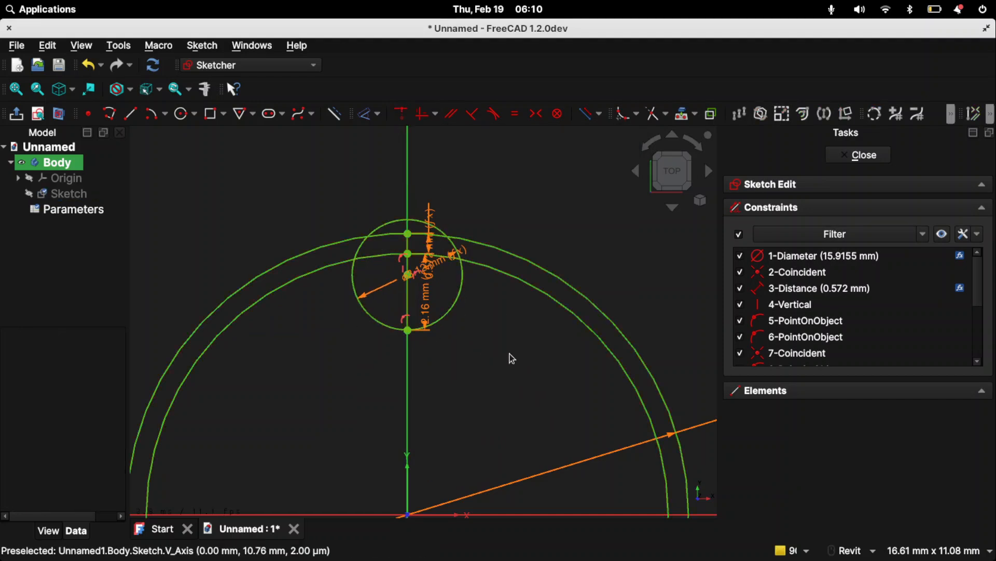
# - Check the HTD-5M drawing, and draw a small circle to the right of the groove circle with diameter td2=1
pyautogui.click(183, 113)
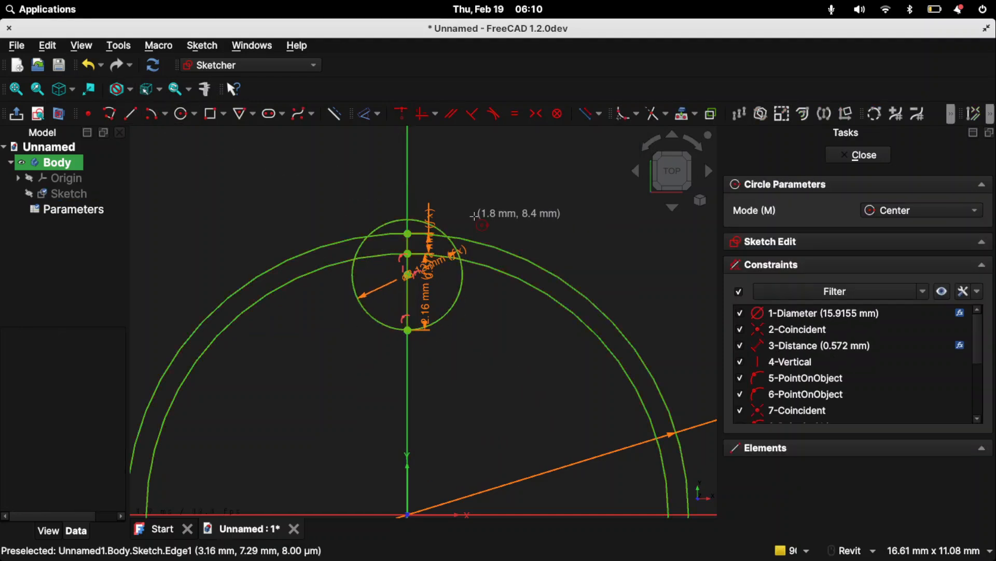
pyautogui.hotkey('alt', 'Tab')
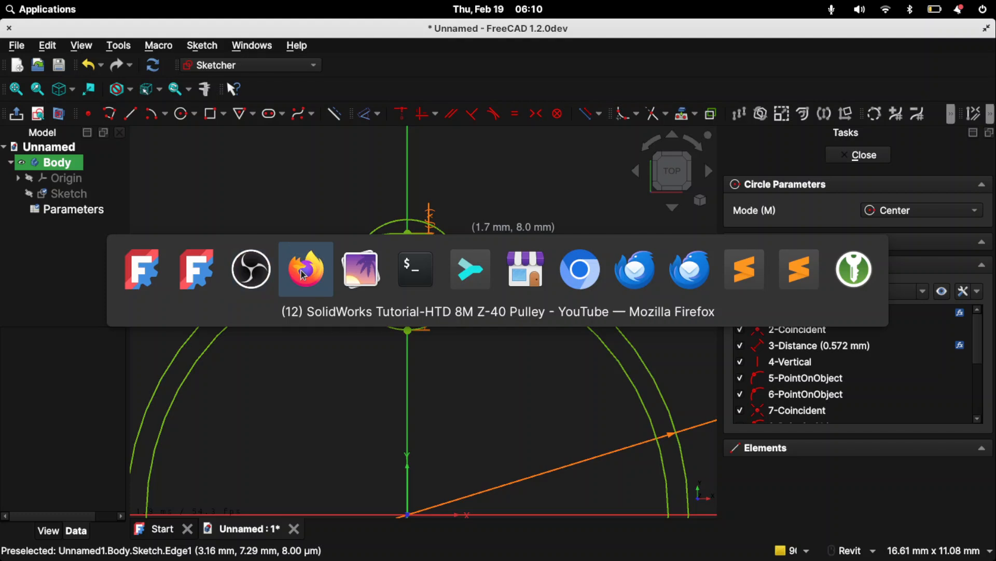
pyautogui.click(360, 270)
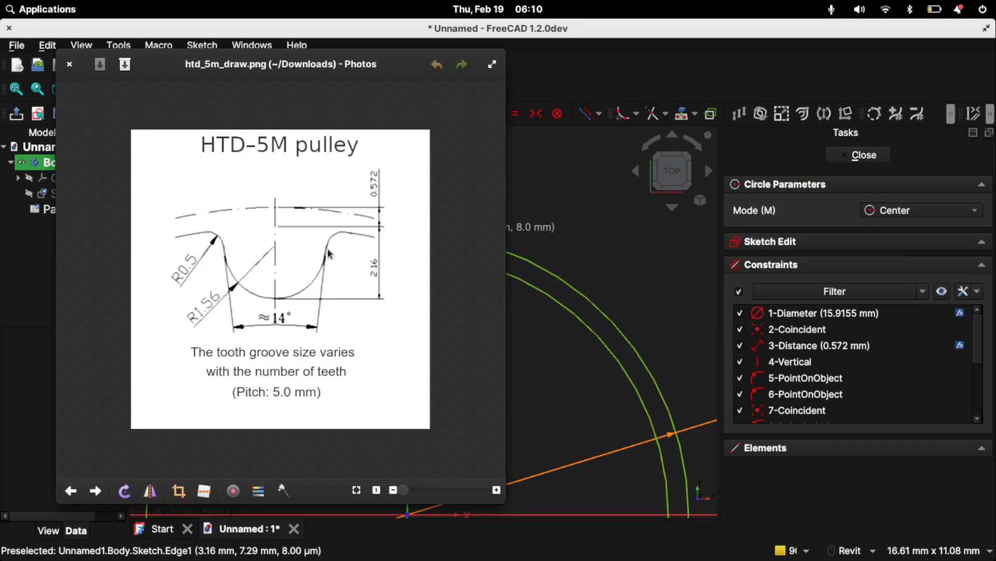
pyautogui.click(566, 330)
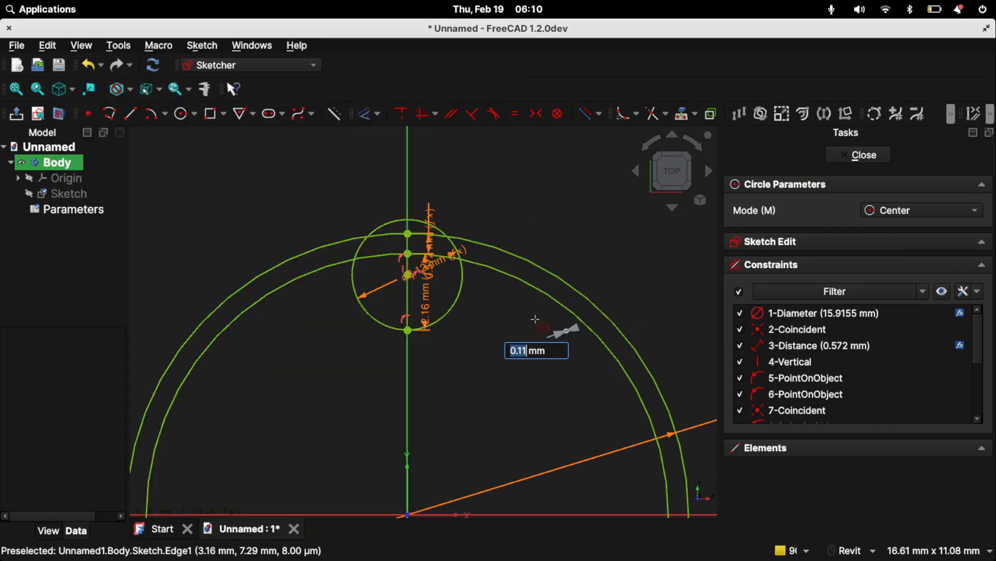
pyautogui.write('d')
pyautogui.write('2=1')
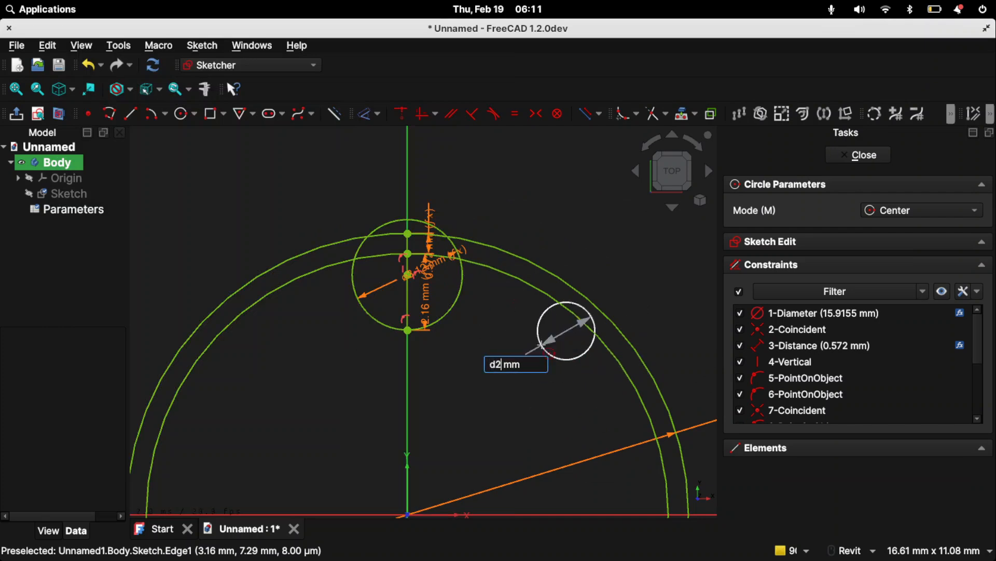
pyautogui.press('BackSpace')
pyautogui.press('BackSpace')
pyautogui.press('BackSpace')
pyautogui.press('BackSpace')
pyautogui.write('td2=1')
pyautogui.press('Return')
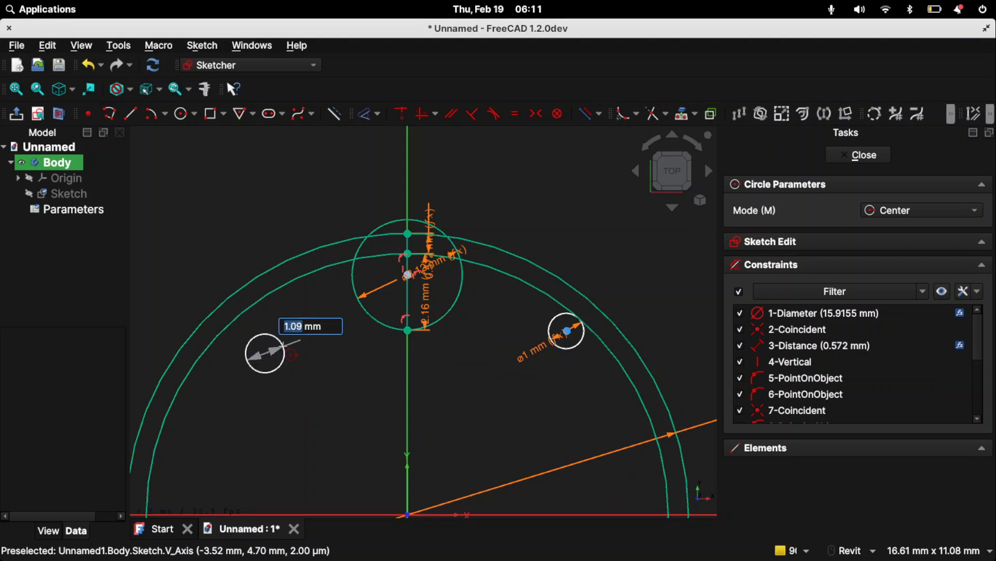
# - Draw a second small circle to the left of the groove circle with diameter td2
pyautogui.press('BackSpace')
pyautogui.write('td2')
pyautogui.press('Return')
pyautogui.press('Escape')
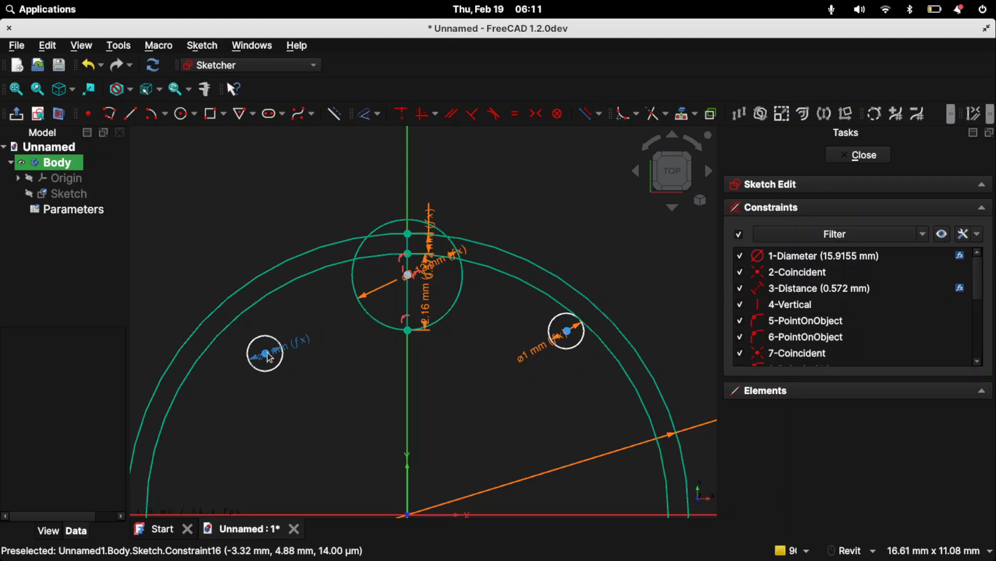
# - Move both small circles closer to the groove circle and constrain the right one tangent to the inner pulley circle
pyautogui.moveTo(266, 355); pyautogui.dragTo(316, 239)
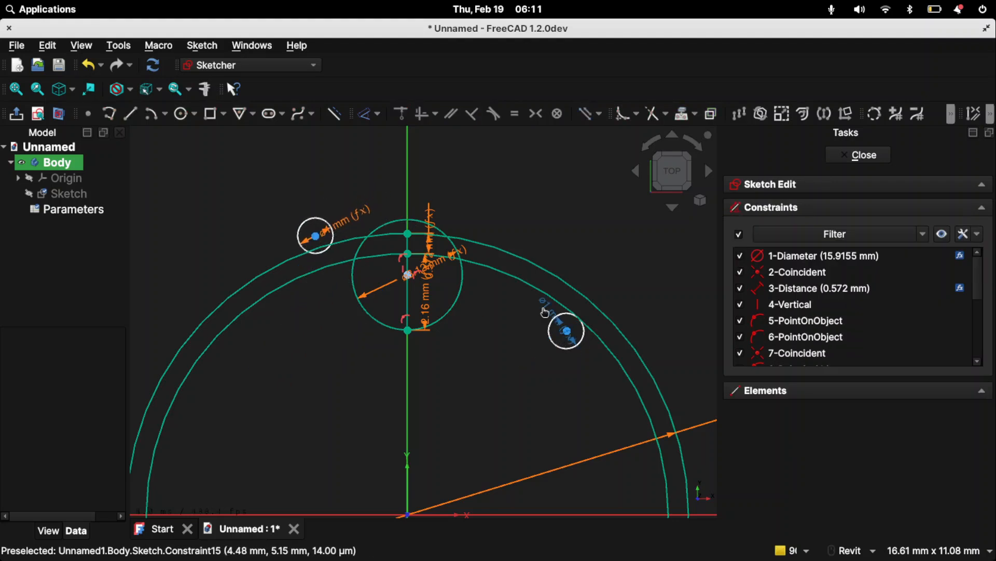
pyautogui.moveTo(509, 319)
pyautogui.mouseDown()
pyautogui.moveTo(561, 326)
pyautogui.moveTo(505, 333)
pyautogui.moveTo(481, 316)
pyautogui.mouseUp()
pyautogui.click(505, 304)
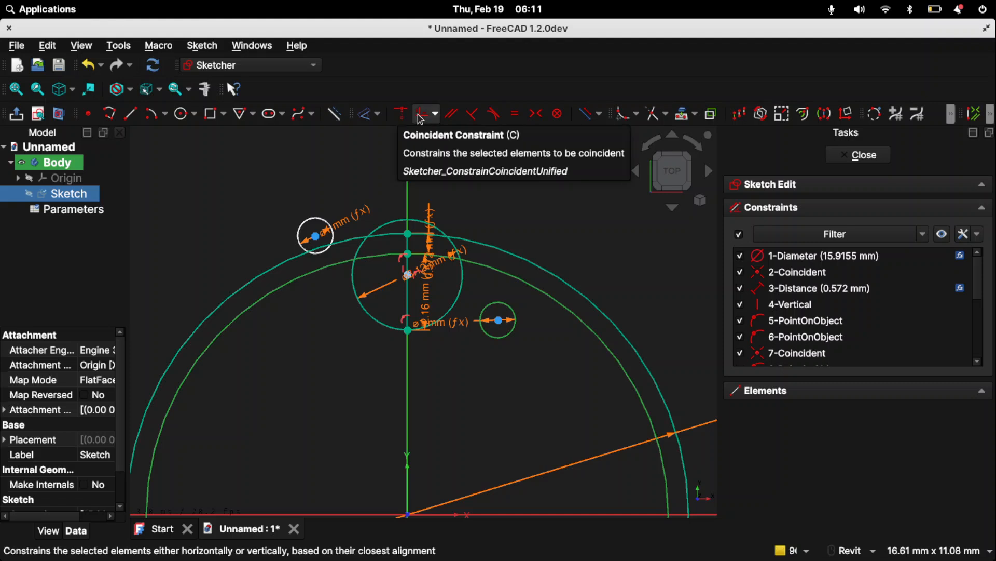
pyautogui.click(495, 113)
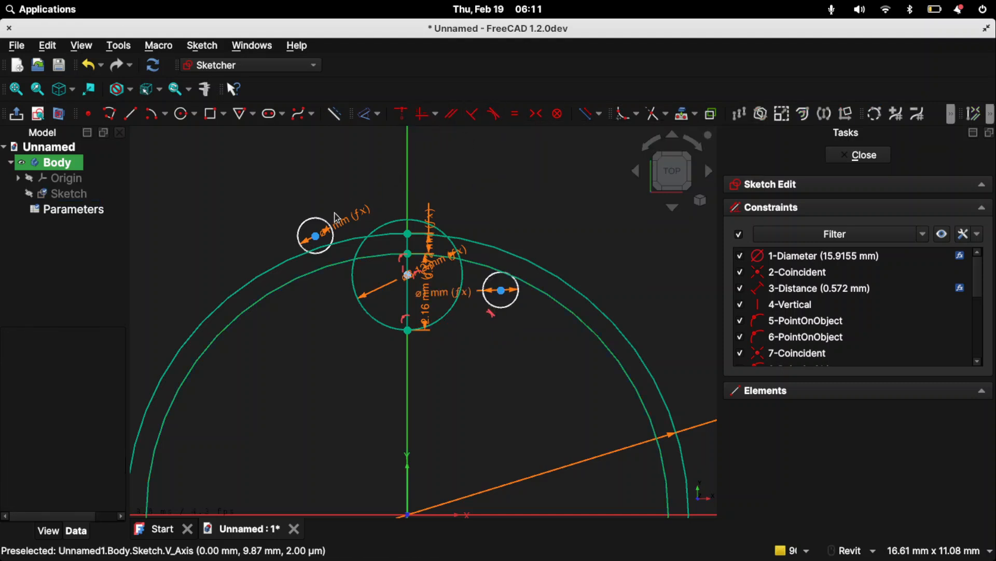
# - Try to constrain the left small circle tangent to the inner pulley circle from its position above it
pyautogui.click(315, 222)
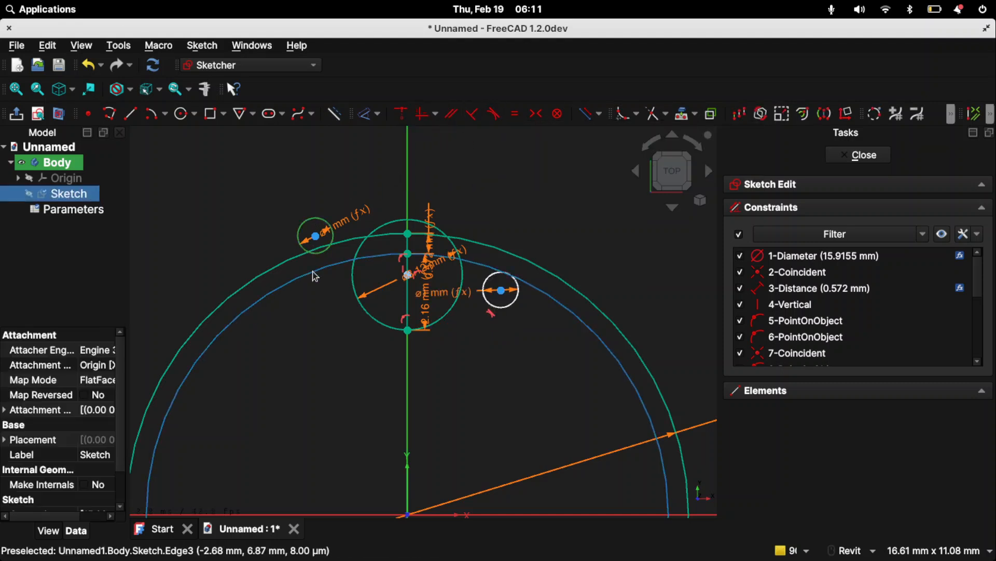
pyautogui.click(494, 113)
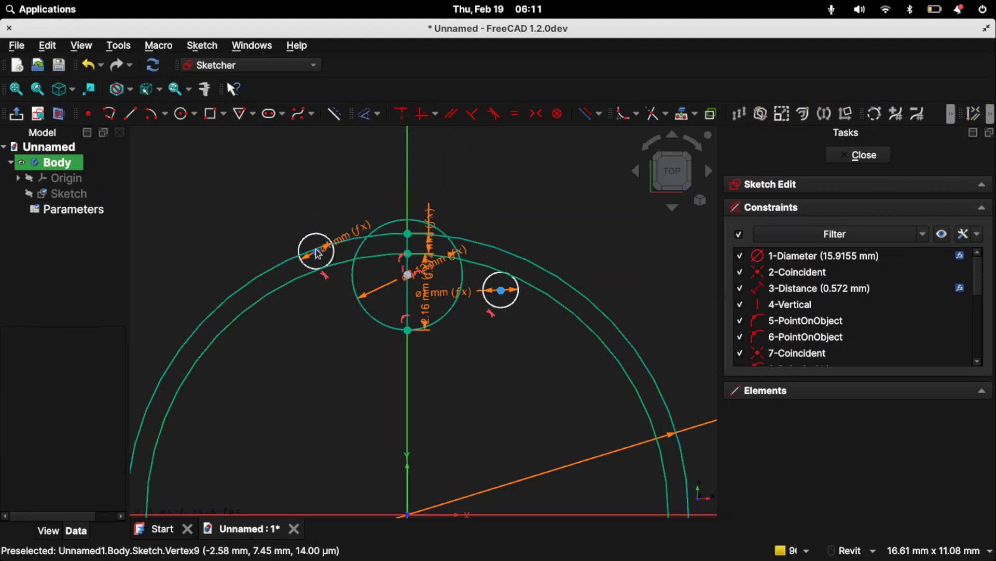
pyautogui.moveTo(319, 258); pyautogui.dragTo(333, 275)
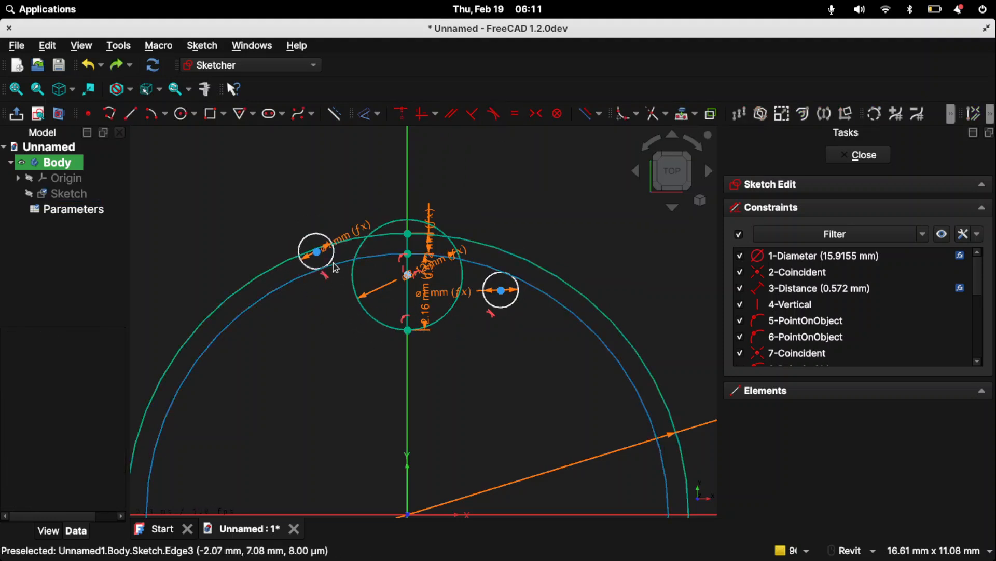
# - Move the left small circle inside the inner pulley circle and constrain the two circles tangent to each other
pyautogui.moveTo(316, 237); pyautogui.dragTo(331, 306)
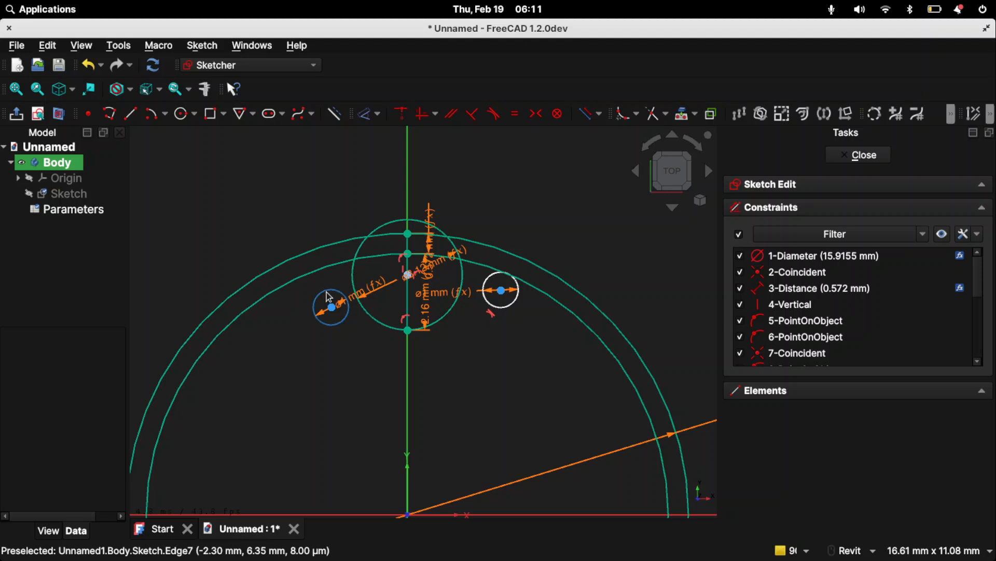
pyautogui.click(327, 291)
pyautogui.click(325, 268)
pyautogui.click(322, 268)
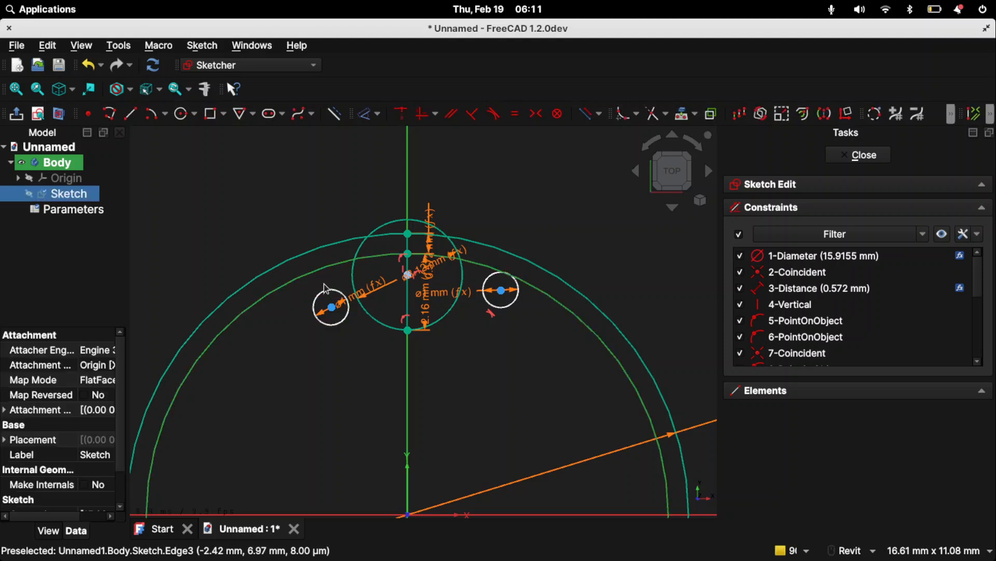
pyautogui.click(323, 291)
pyautogui.click(328, 290)
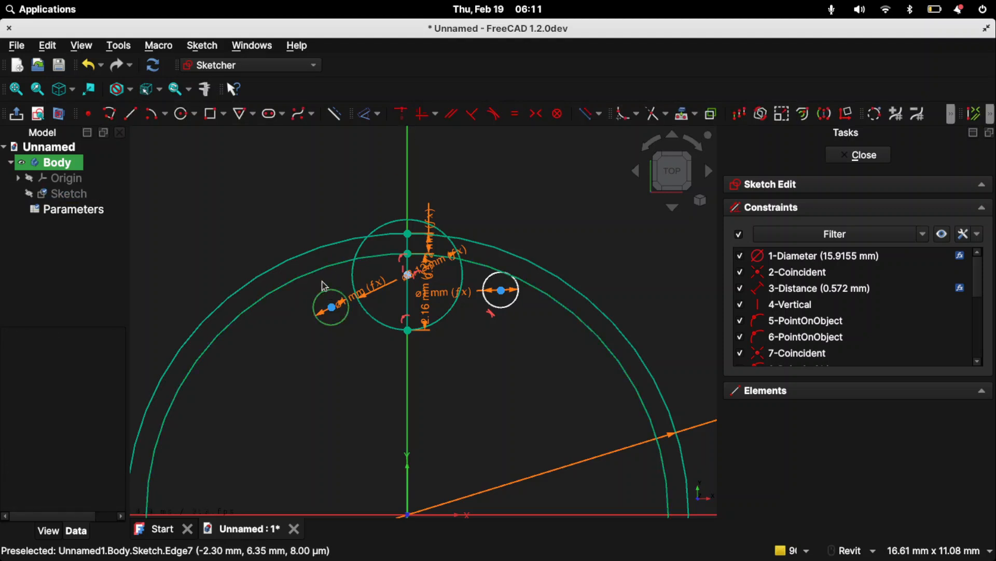
pyautogui.click(324, 269)
pyautogui.click(493, 113)
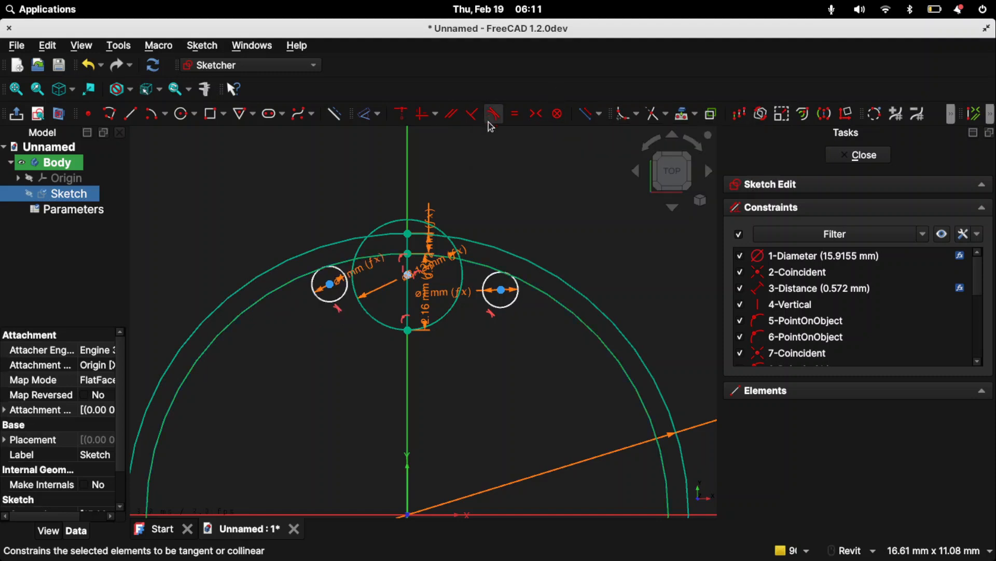
# - Sketch two short loose lines, one on each side between the groove circle and the neighbouring small circle
pyautogui.scroll(2, 334, 264)
pyautogui.scroll(3, 334, 264)
pyautogui.scroll(-2, 267, 222)
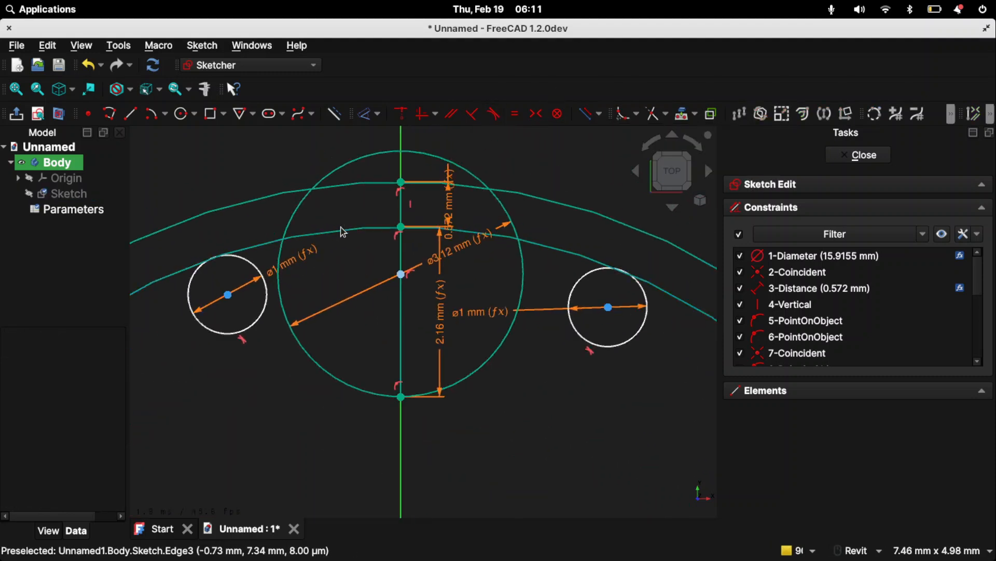
pyautogui.click(129, 113)
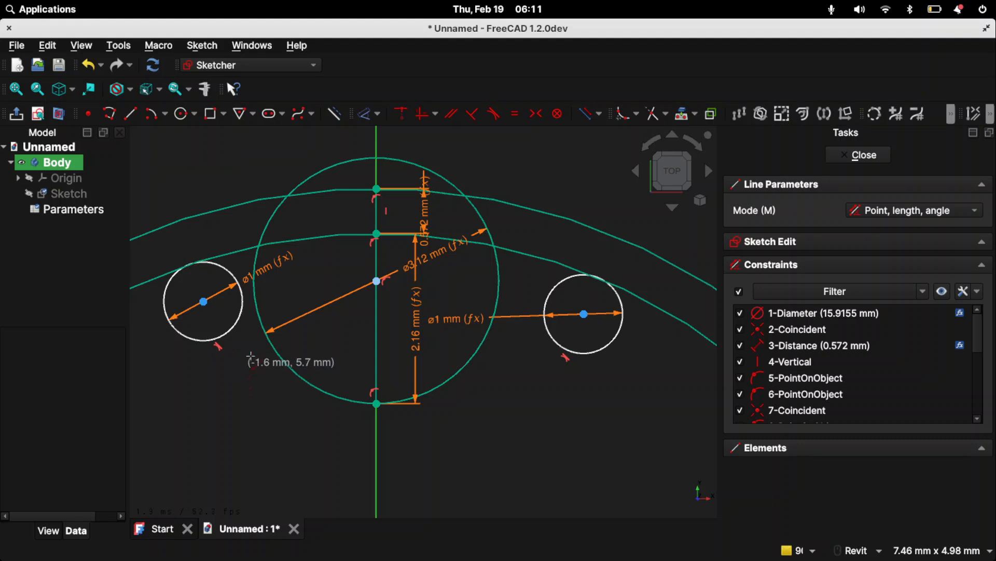
pyautogui.click(497, 349)
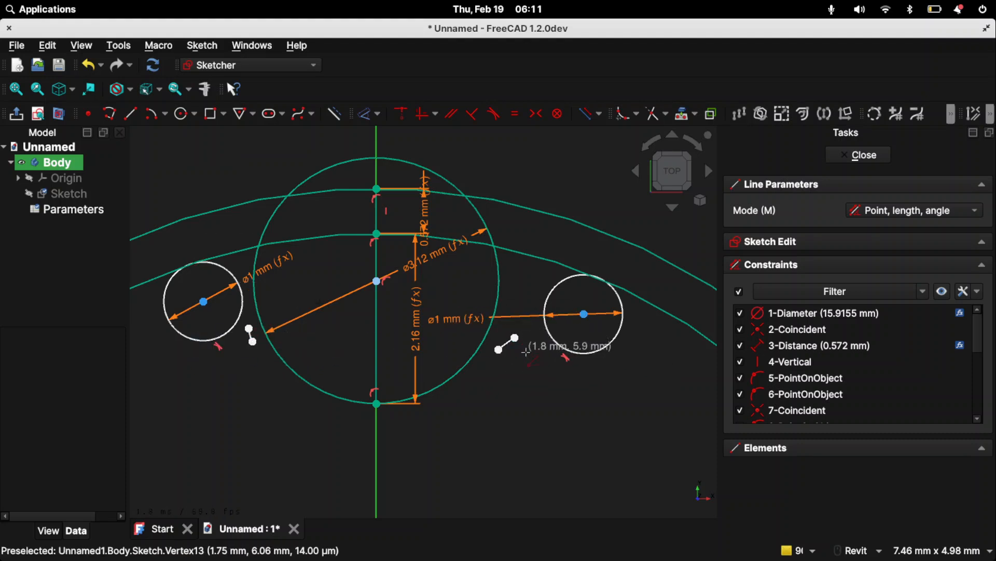
pyautogui.press('Escape')
# - Constrain the right short line's upper end tangent to the right small circle and its lower end tangent to the groove circle
pyautogui.click(515, 338)
pyautogui.click(546, 301)
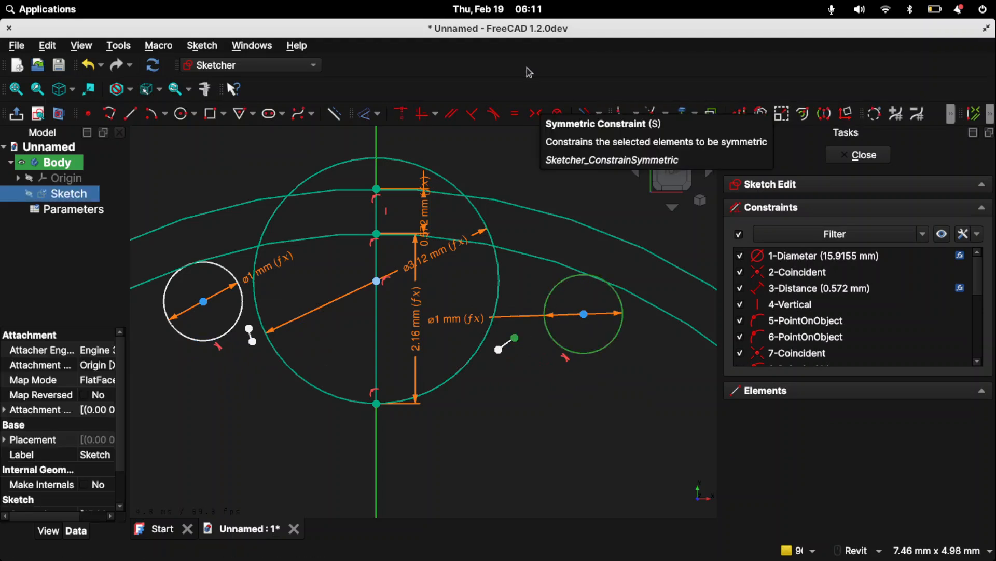
pyautogui.click(494, 113)
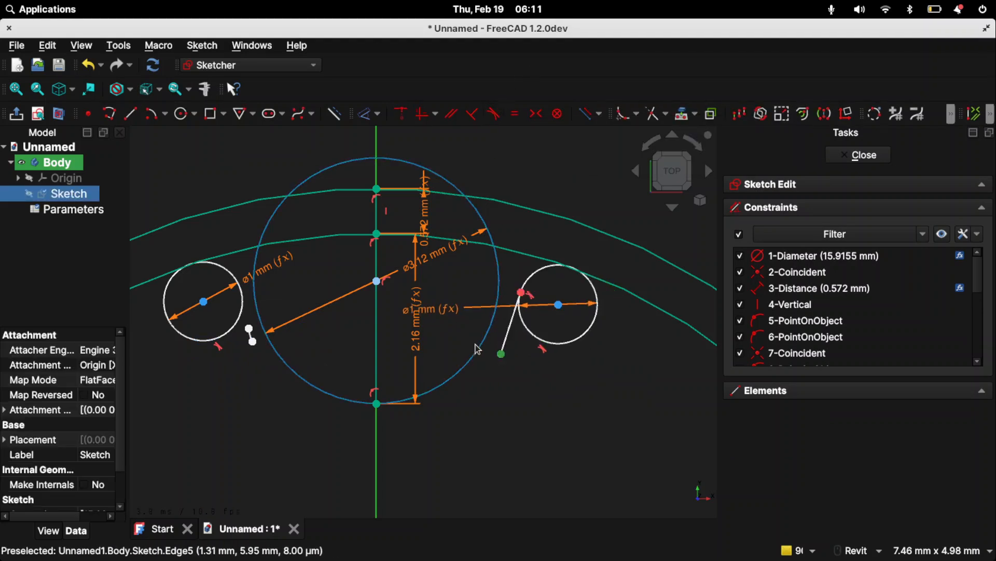
pyautogui.click(473, 114)
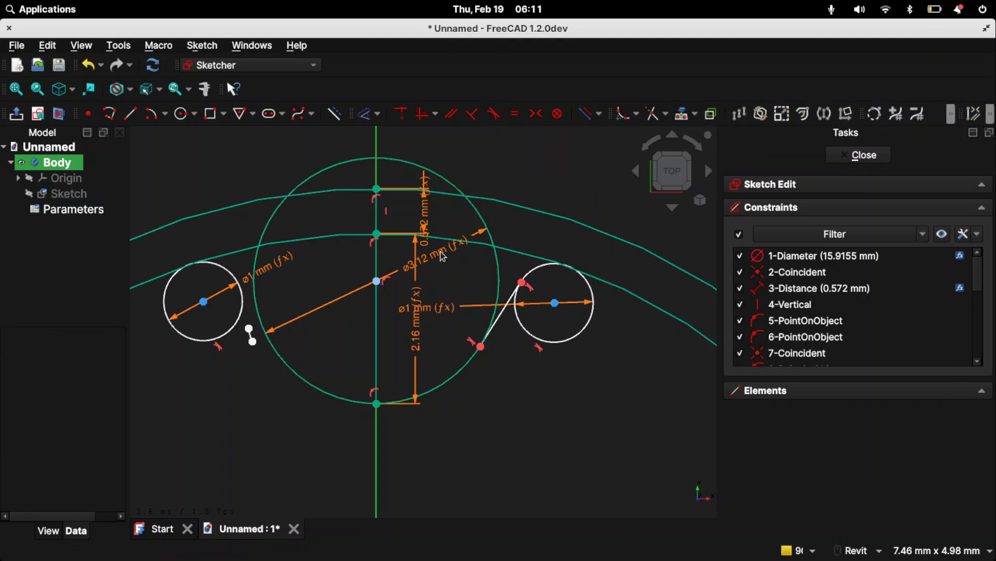
# - Constrain the left short line's upper end tangent to the left small circle and its lower end tangent to the groove circle
pyautogui.click(250, 329)
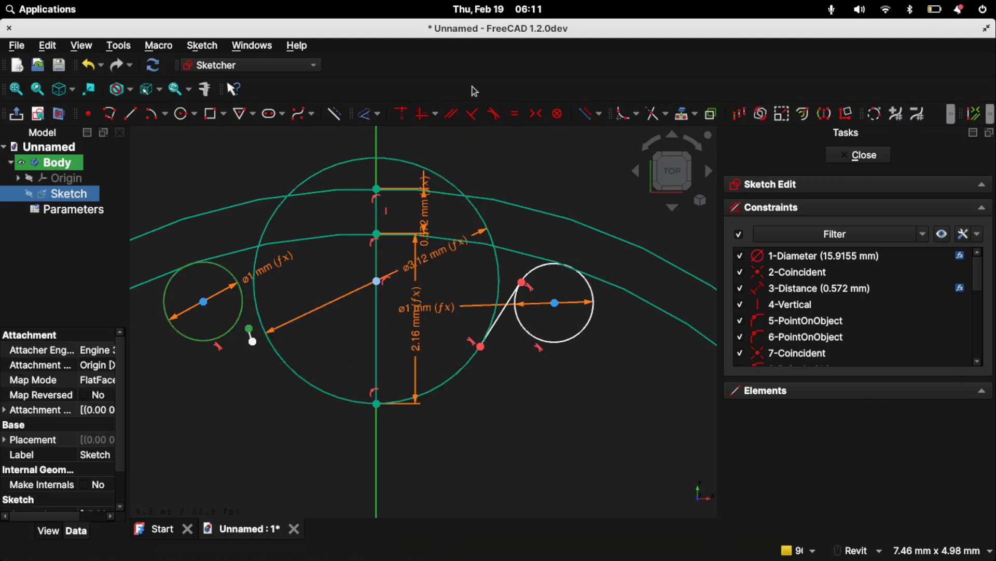
pyautogui.click(492, 114)
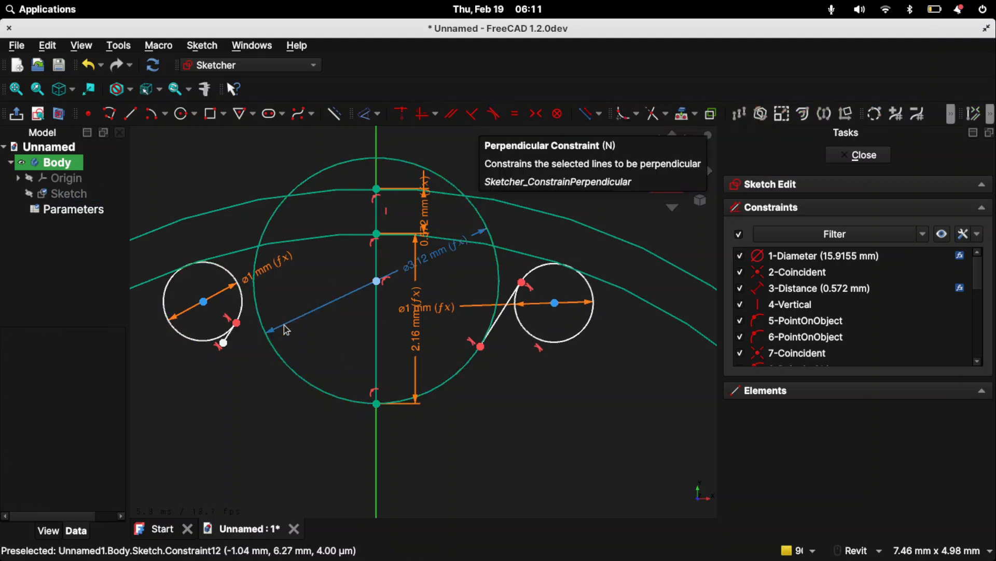
pyautogui.click(223, 343)
pyautogui.click(279, 358)
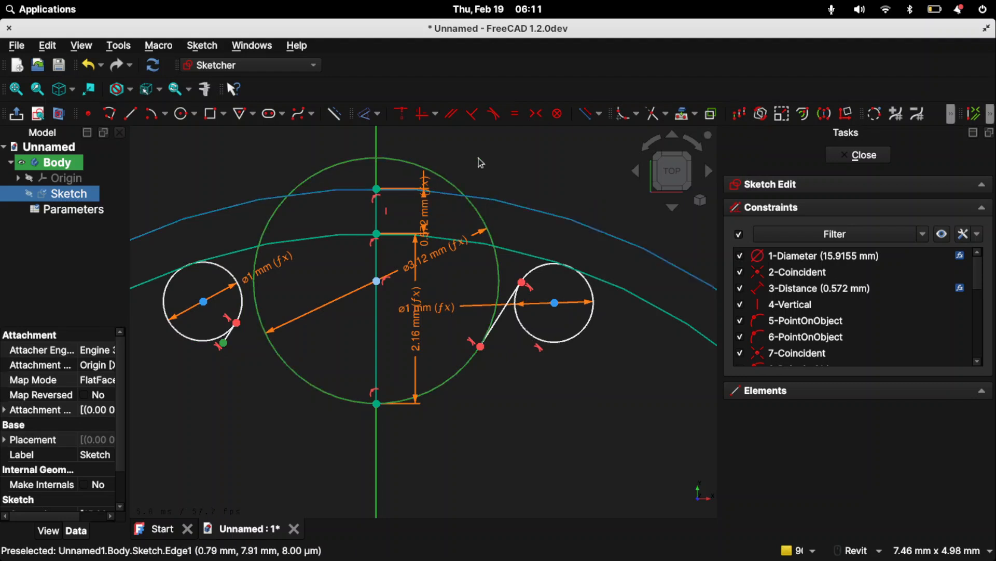
pyautogui.click(494, 114)
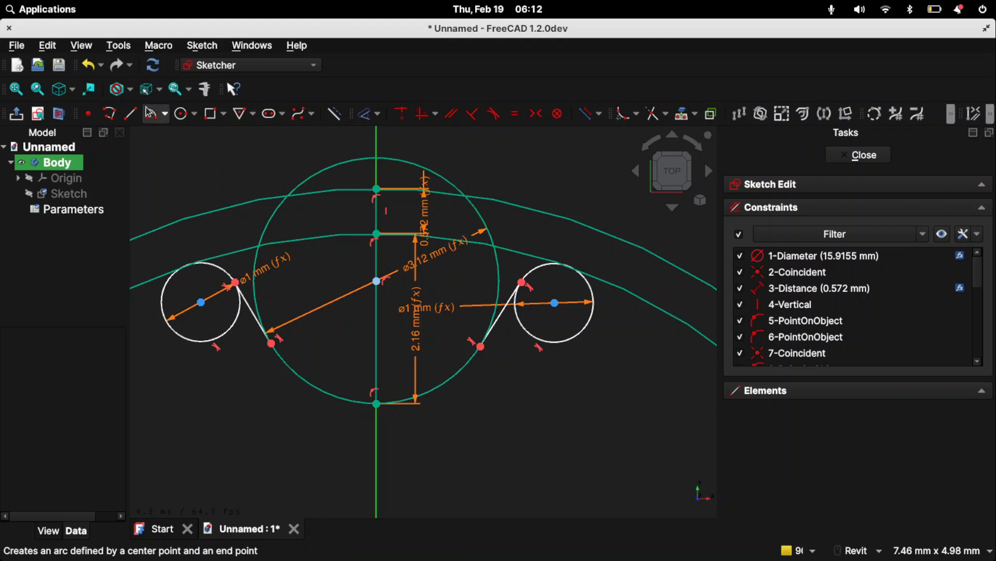
# - Draw one line joining the upper endpoints of the two slanted flank lines and another joining their lower endpoints
pyautogui.click(130, 113)
pyautogui.click(236, 282)
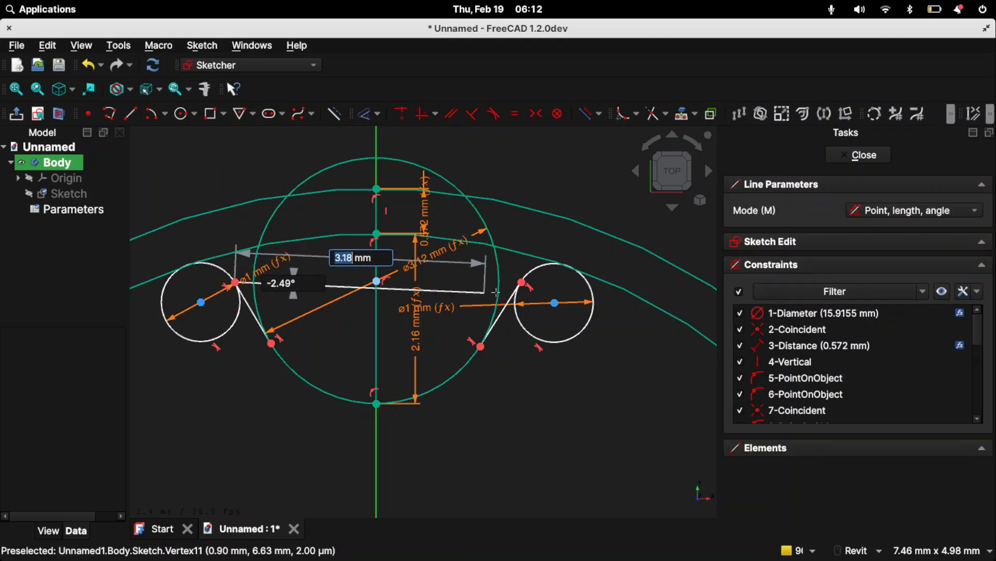
pyautogui.click(522, 283)
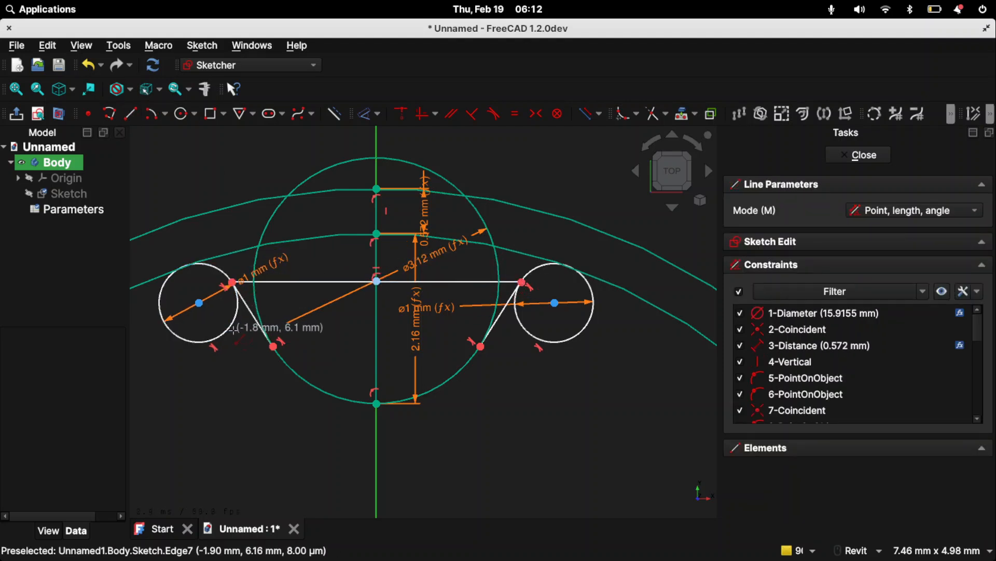
pyautogui.click(274, 346)
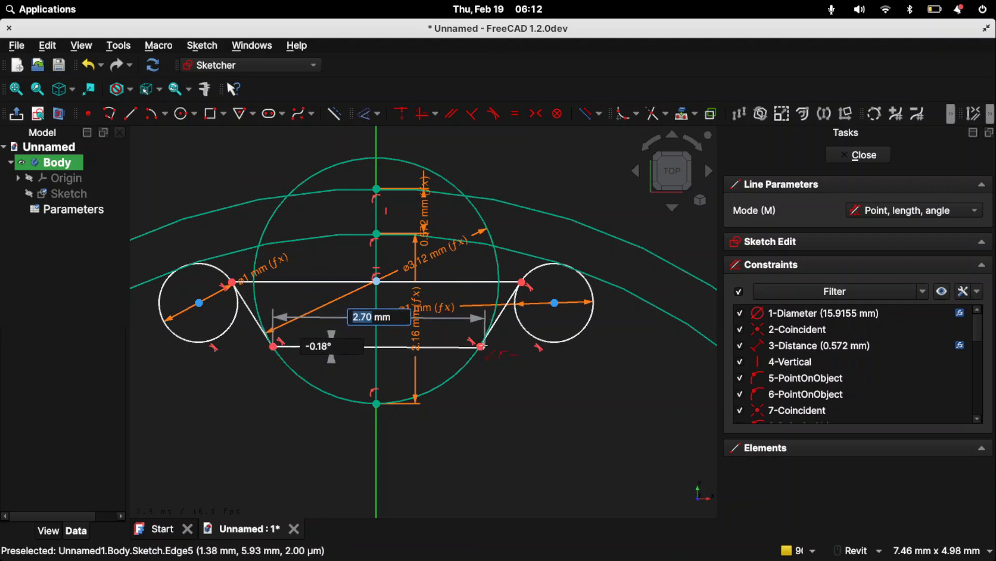
pyautogui.click(481, 346)
pyautogui.press('g')
pyautogui.press('t')
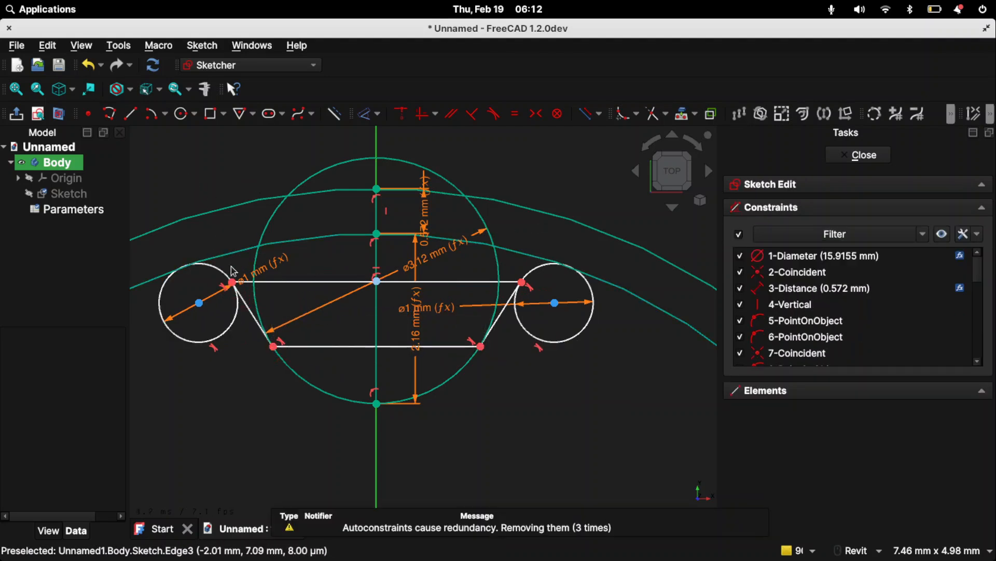
pyautogui.click(244, 309)
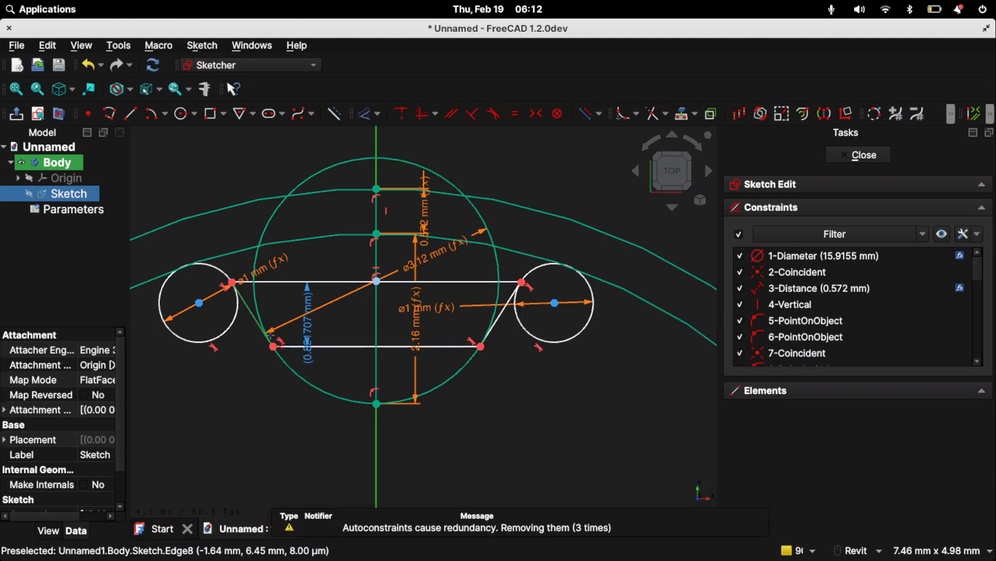
pyautogui.click(498, 318)
pyautogui.press('Escape')
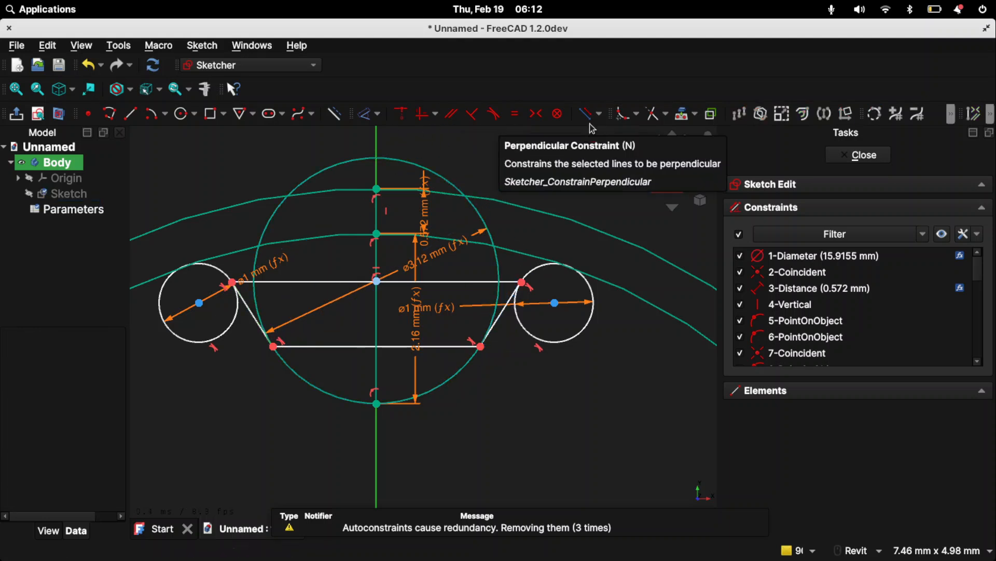
# - Dimension the angle between the left and right flank lines of the groove and set it to 14°
pyautogui.click(585, 119)
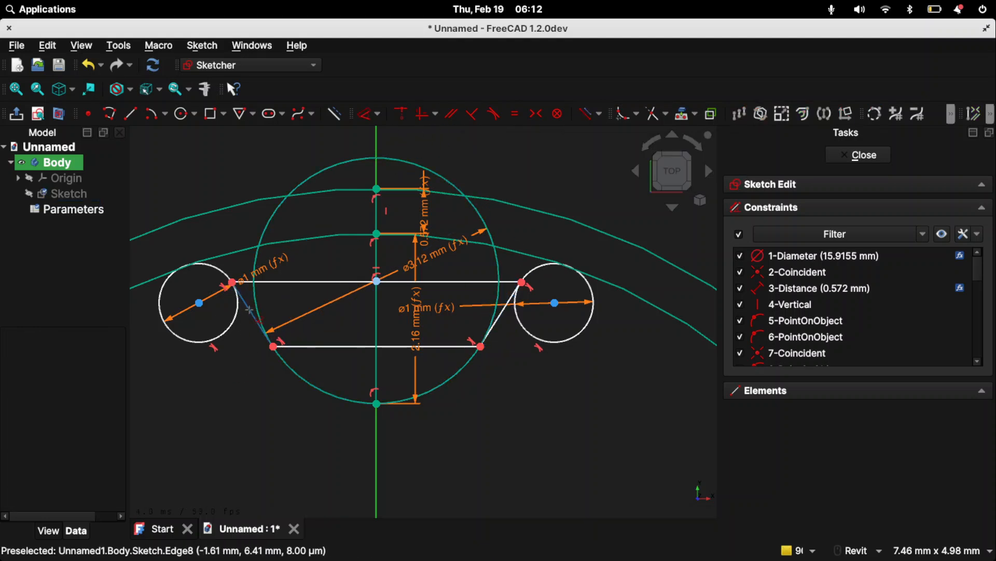
pyautogui.click(249, 310)
pyautogui.click(501, 314)
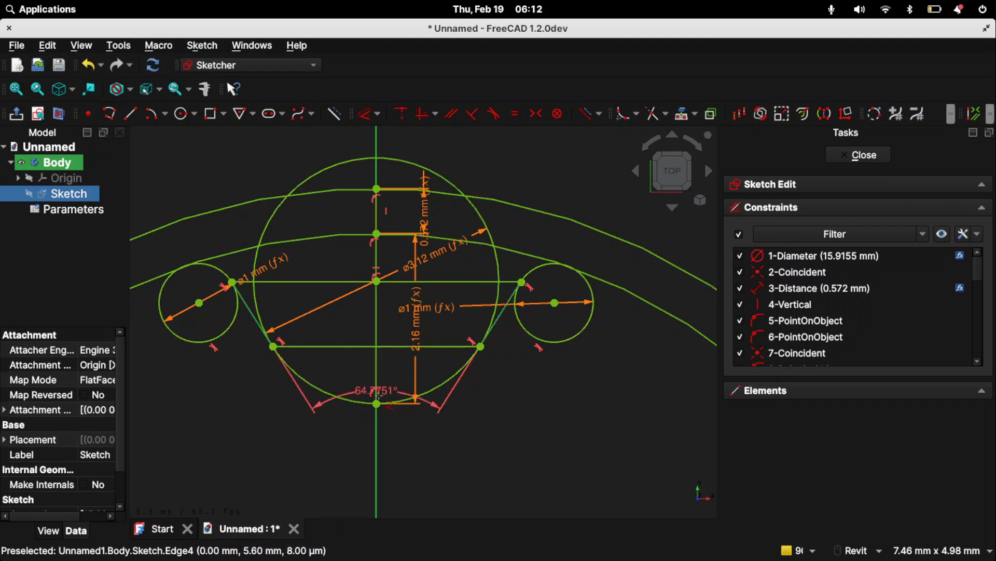
pyautogui.click(369, 379)
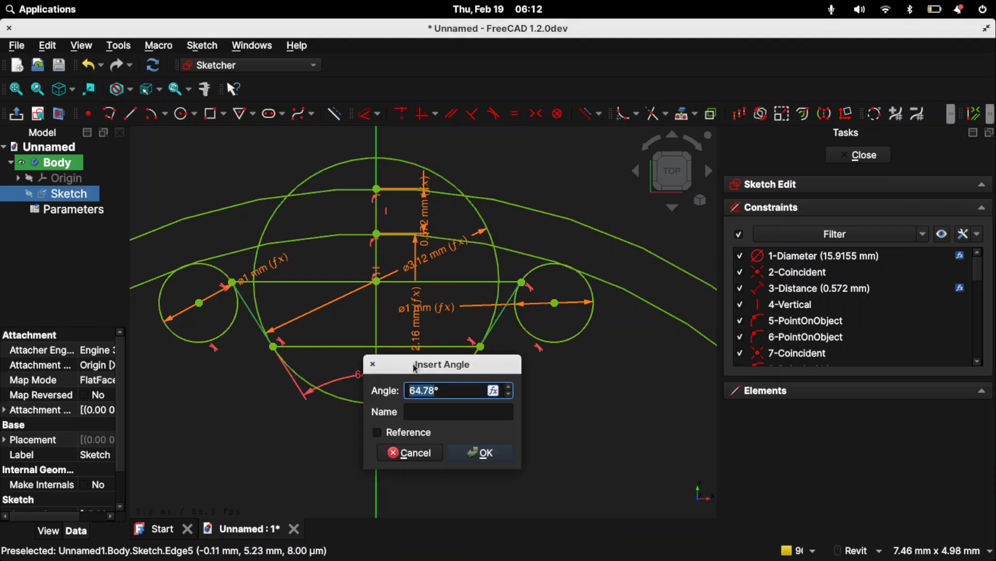
pyautogui.write('14')
pyautogui.press('Return')
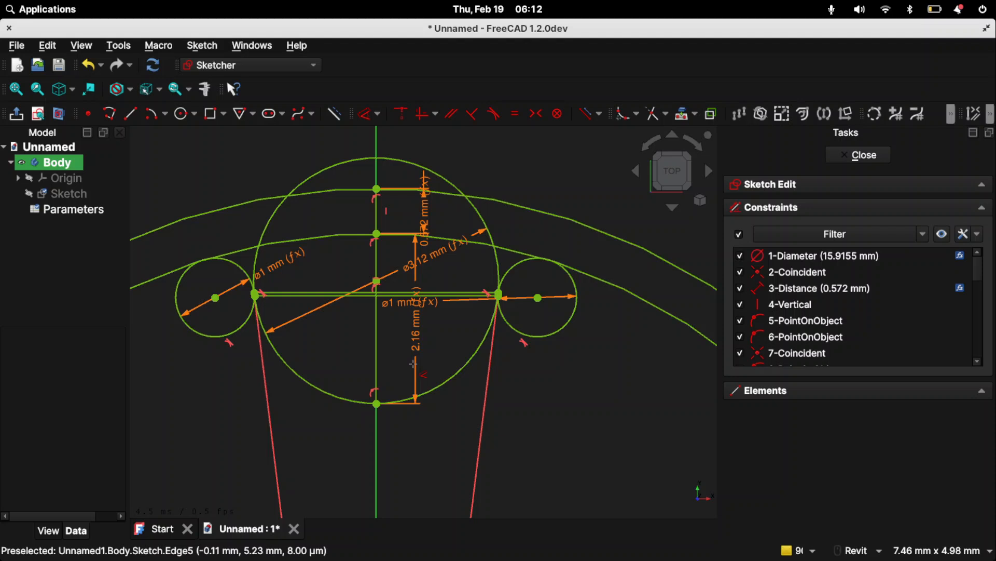
pyautogui.scroll(-6, 588, 358)
pyautogui.moveTo(571, 428); pyautogui.dragTo(460, 275, button='middle')
pyautogui.press('Escape')
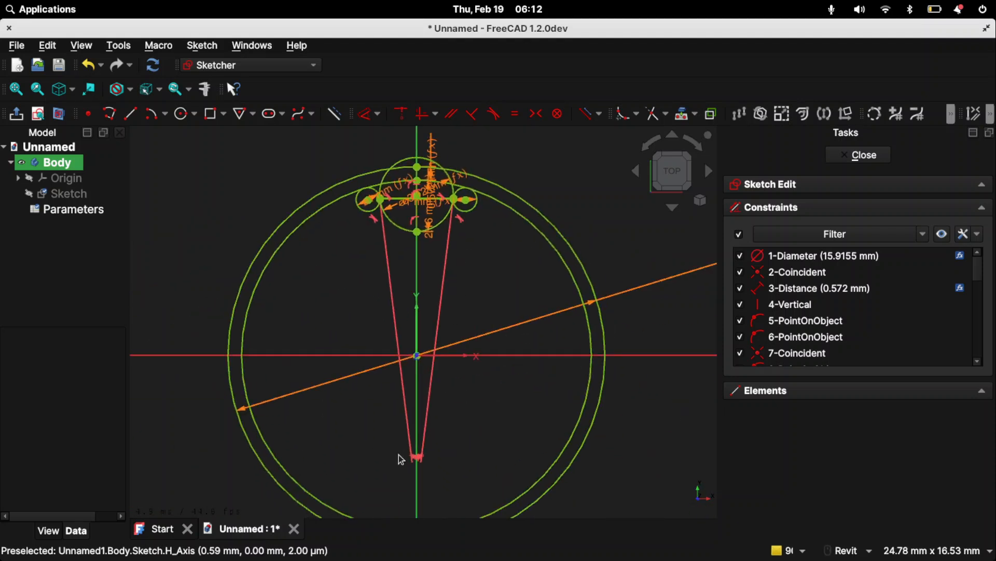
# - Convert both small circles, the groove circle, the two connecting lines and the two large pulley circles to construction geometry
pyautogui.scroll(5, 541, 436)
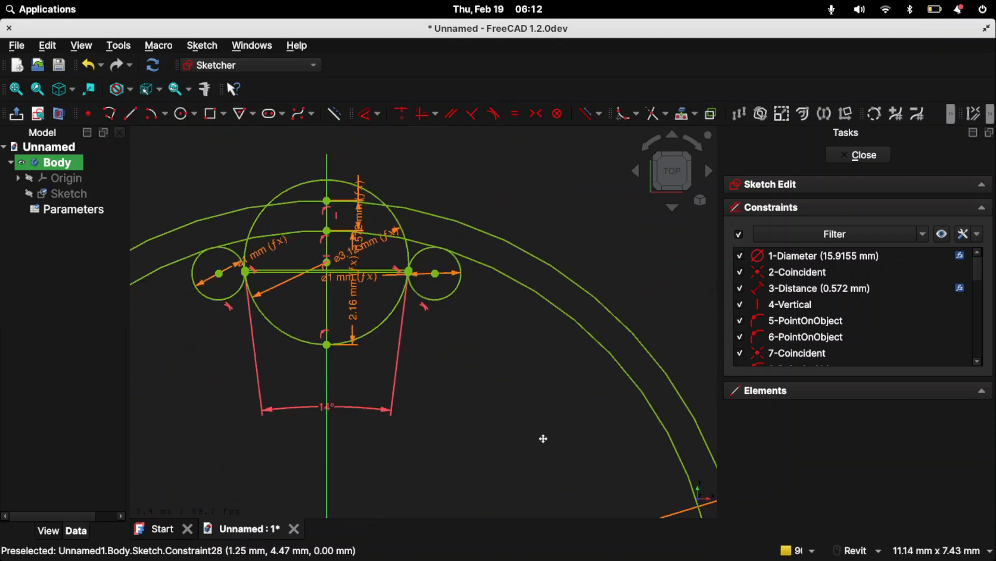
pyautogui.moveTo(508, 423)
pyautogui.mouseDown(button='middle')
pyautogui.moveTo(658, 408)
pyautogui.moveTo(588, 434)
pyautogui.moveTo(662, 351)
pyautogui.mouseUp(button='middle')
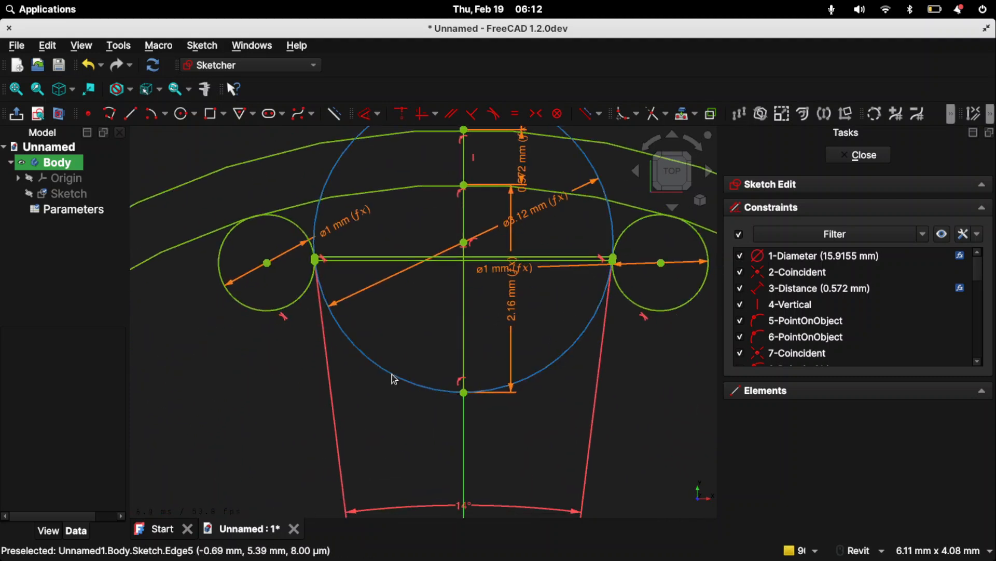
pyautogui.scroll(-4, 358, 330)
pyautogui.scroll(4, 370, 334)
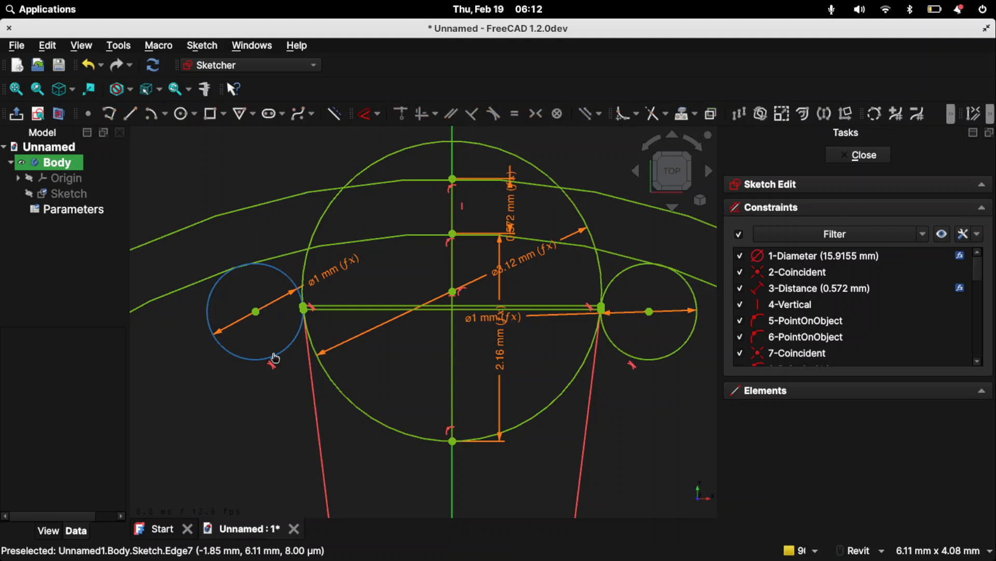
pyautogui.click(272, 356)
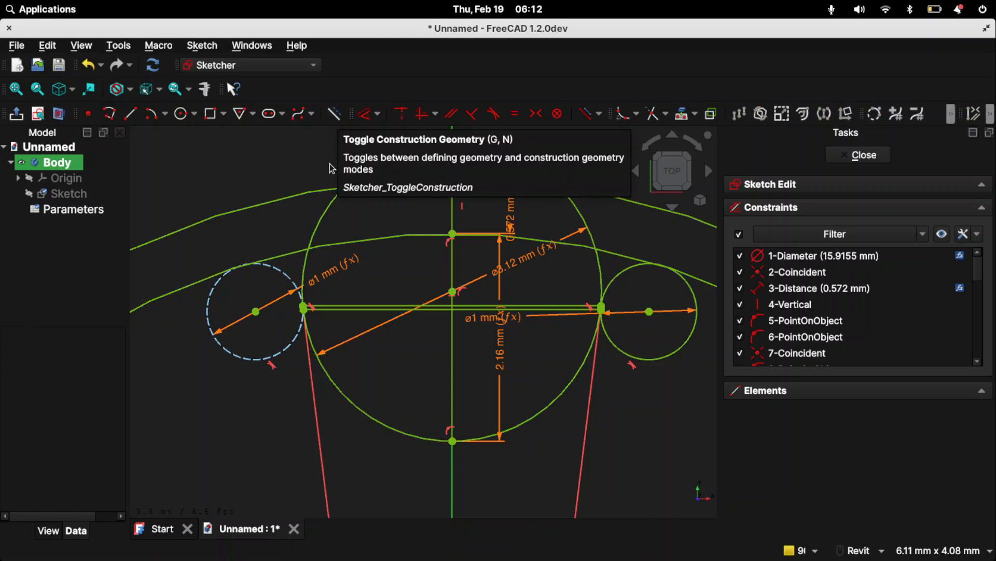
pyautogui.click(349, 405)
pyautogui.click(369, 309)
pyautogui.click(637, 357)
pyautogui.click(612, 253)
pyautogui.click(617, 198)
# - Convert the two vertical centreline segments below the outer large circle to construction geometry
pyautogui.moveTo(322, 220); pyautogui.dragTo(271, 342, button='middle')
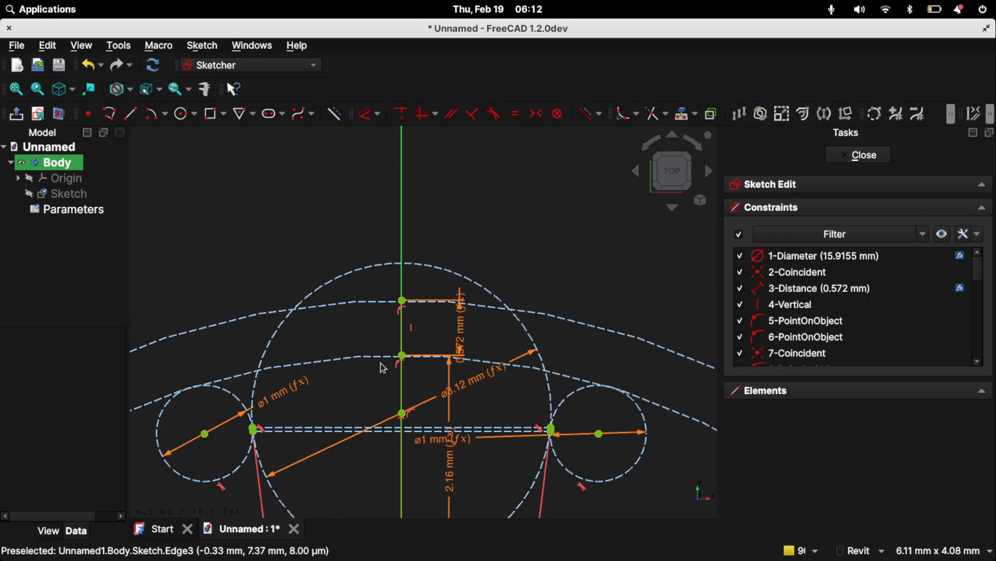
pyautogui.click(404, 334)
pyautogui.press('g')
pyautogui.press('n')
pyautogui.click(401, 392)
pyautogui.press('g')
pyautogui.press('n')
# - Draw a downward-bulging arc inside the lower half of the groove circle, centred on the groove circle's centre point
pyautogui.moveTo(410, 450); pyautogui.dragTo(421, 388, button='middle')
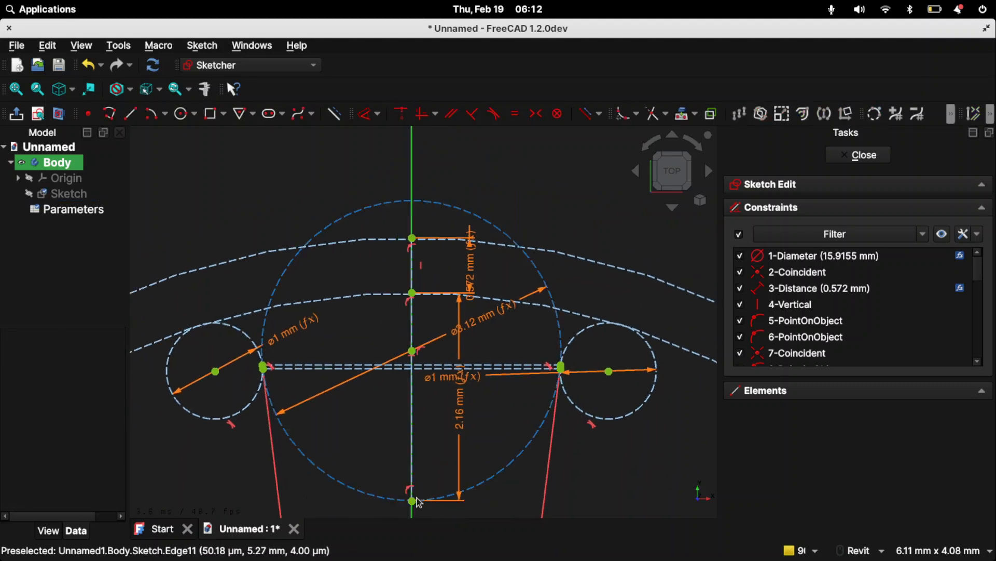
pyautogui.scroll(2, 420, 500)
pyautogui.scroll(-4, 391, 434)
pyautogui.scroll(4, 372, 340)
pyautogui.scroll(-2, 416, 372)
pyautogui.moveTo(416, 372); pyautogui.dragTo(367, 349, button='middle')
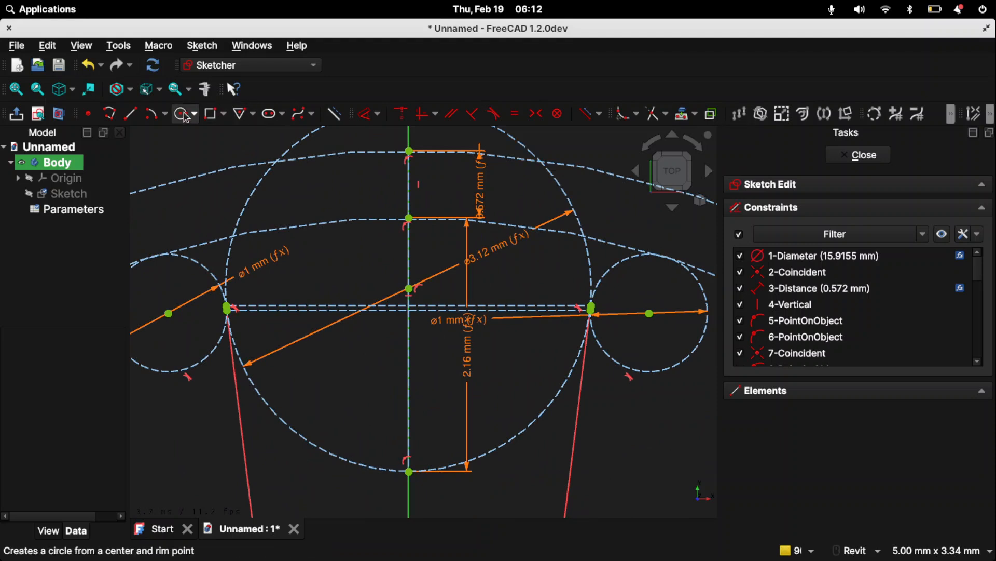
pyautogui.scroll(8, 214, 294)
pyautogui.scroll(-3, 408, 310)
pyautogui.moveTo(467, 275); pyautogui.dragTo(212, 157, button='middle')
pyautogui.scroll(-7, 379, 260)
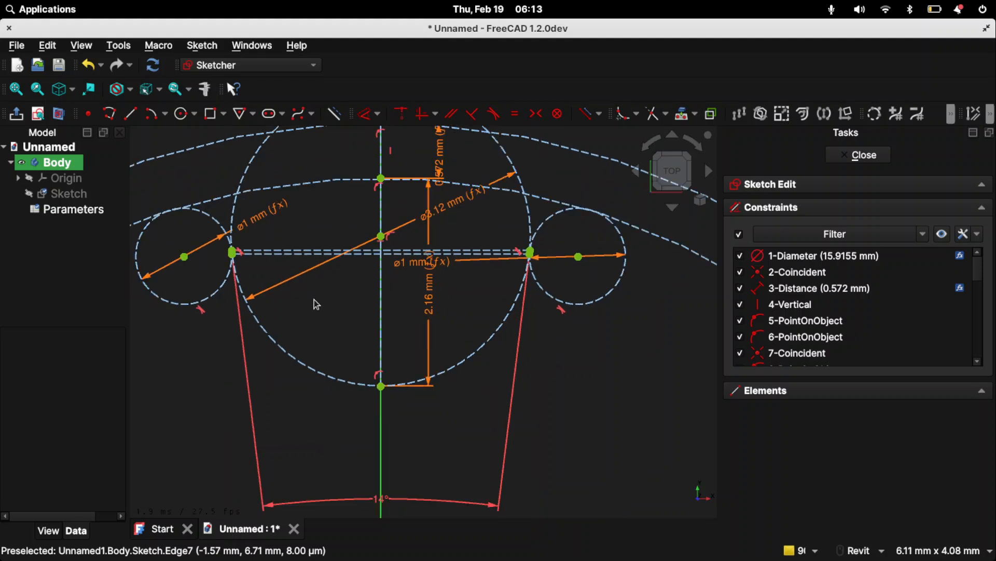
pyautogui.click(152, 114)
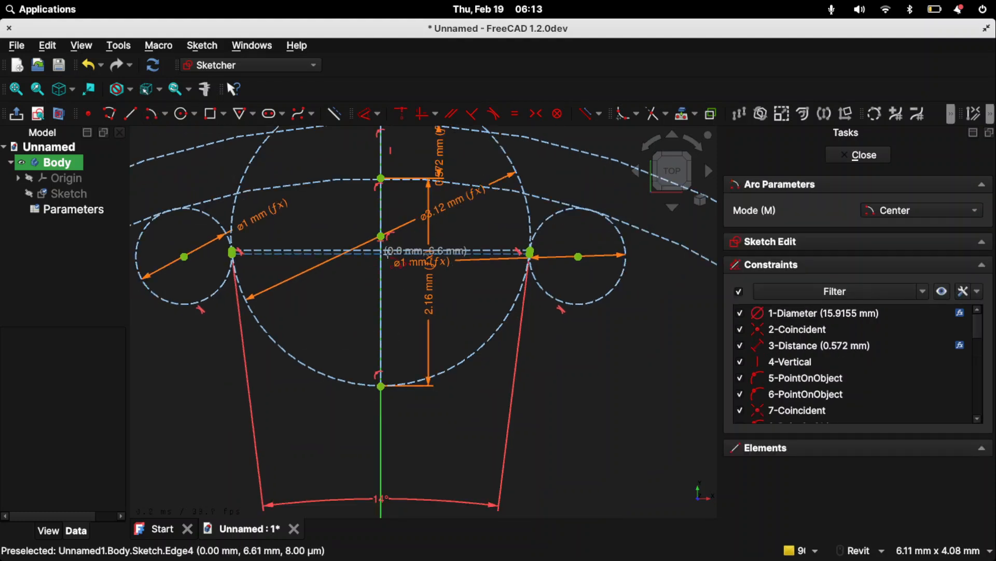
pyautogui.click(382, 237)
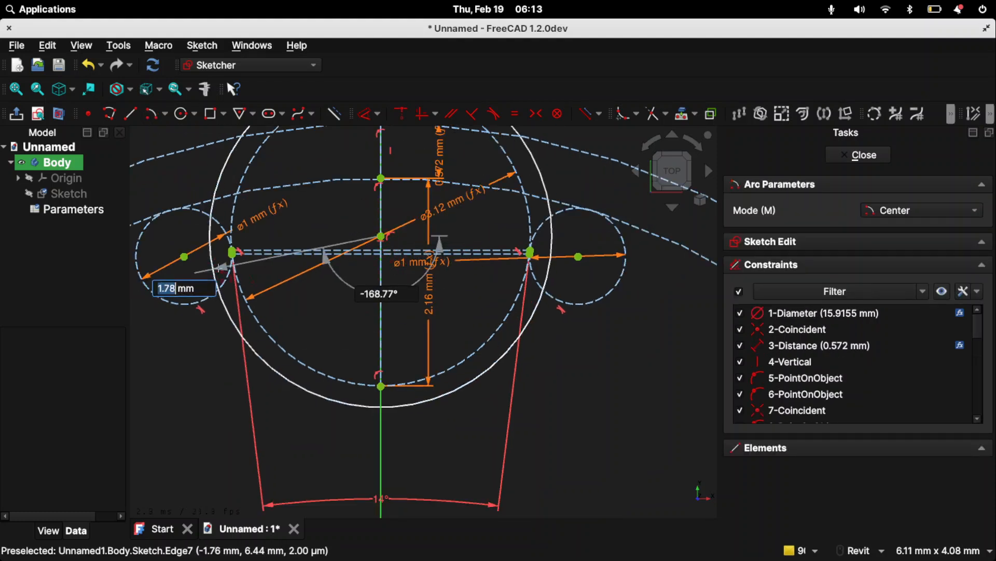
pyautogui.click(263, 272)
pyautogui.click(492, 292)
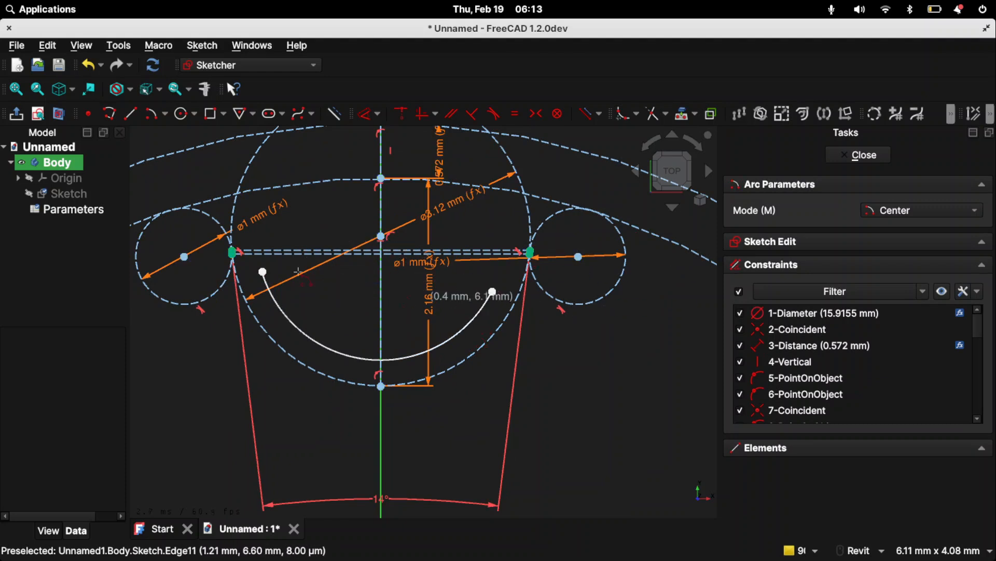
# - Make the arc's left end coincident with the lower endpoint of the left flank line
pyautogui.scroll(10, 272, 270)
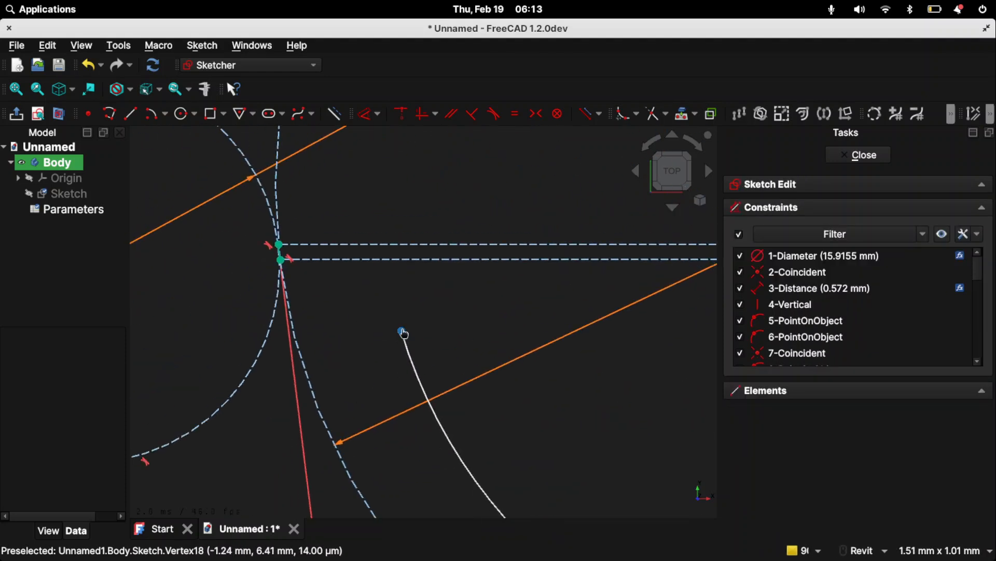
pyautogui.click(404, 333)
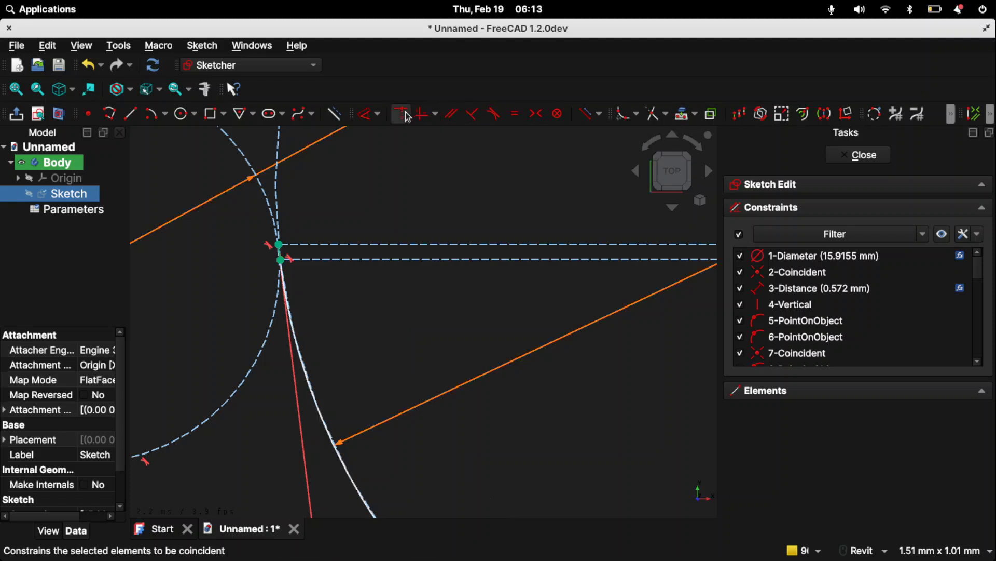
pyautogui.click(406, 113)
# - Try to make the arc's right end coincident with the lower endpoint of the right flank line, and undo it
pyautogui.scroll(-4, 392, 281)
pyautogui.moveTo(457, 306); pyautogui.dragTo(210, 319, button='middle')
pyautogui.scroll(-3, 210, 319)
pyautogui.scroll(5, 477, 353)
pyautogui.scroll(2, 441, 361)
pyautogui.click(358, 362)
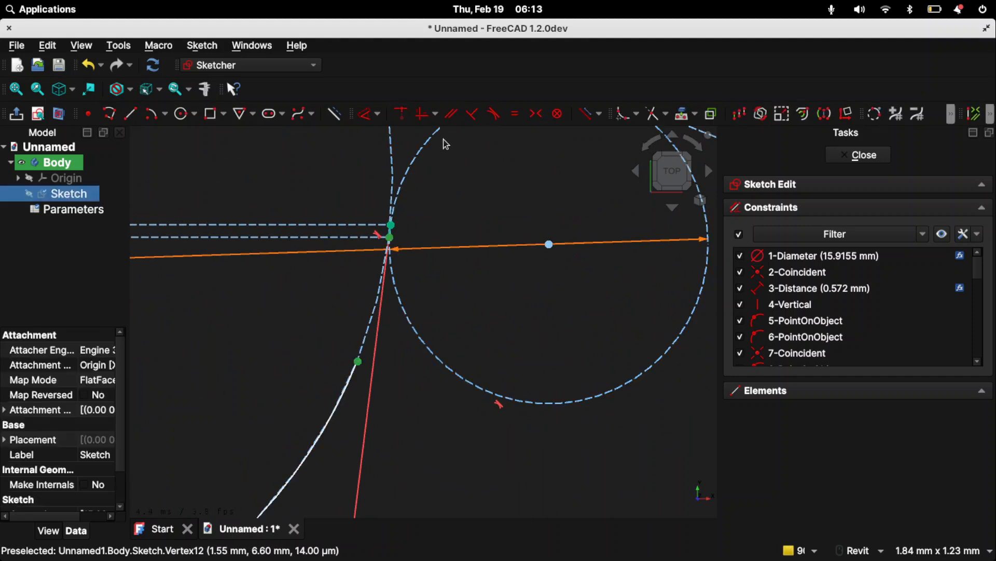
pyautogui.click(399, 115)
pyautogui.hotkey('ctrl', 'z')
# - Delete the tangent constraint at the right flank line's lower end and pull that endpoint away from the groove circle
pyautogui.moveTo(326, 317); pyautogui.dragTo(357, 357, button='middle')
pyautogui.scroll(5, 373, 295)
pyautogui.moveTo(417, 284); pyautogui.dragTo(425, 225, button='middle')
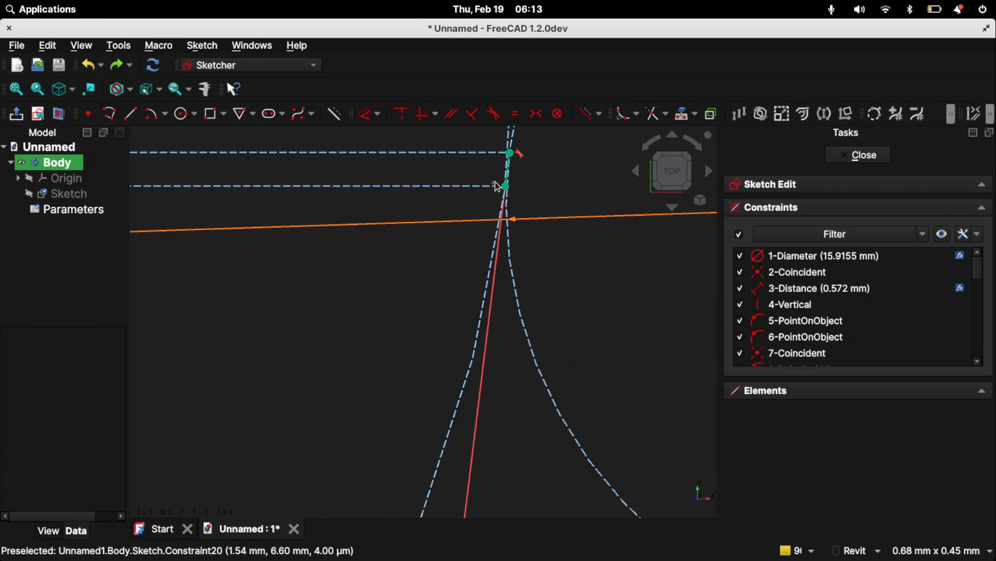
pyautogui.click(496, 185)
pyautogui.press('Delete')
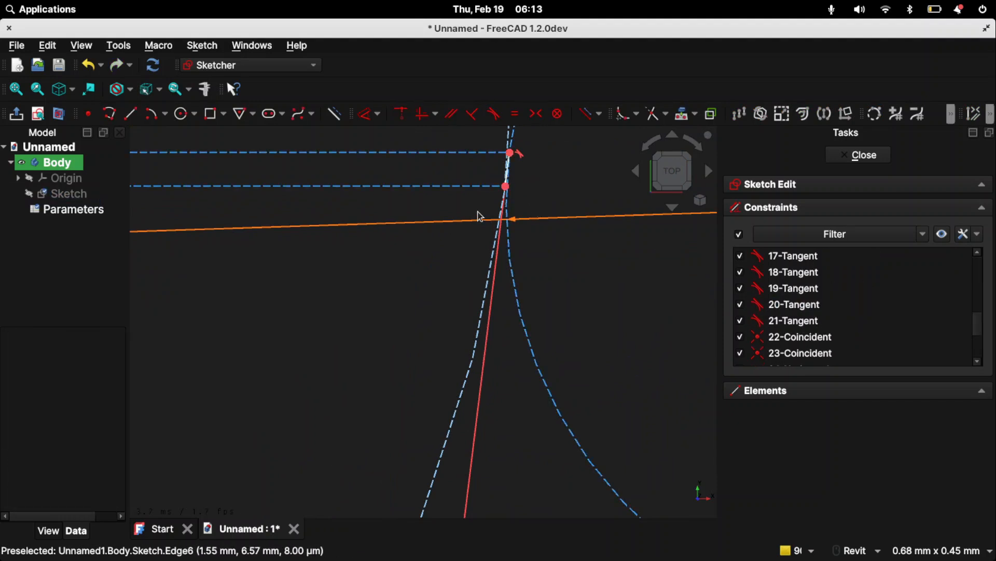
pyautogui.moveTo(506, 187)
pyautogui.mouseDown()
pyautogui.moveTo(505, 242)
pyautogui.moveTo(520, 246)
pyautogui.moveTo(541, 223)
pyautogui.mouseUp()
# - Make the arc's right end coincident with the detached lower endpoint of the right flank line
pyautogui.scroll(1, 478, 303)
pyautogui.scroll(-3, 481, 309)
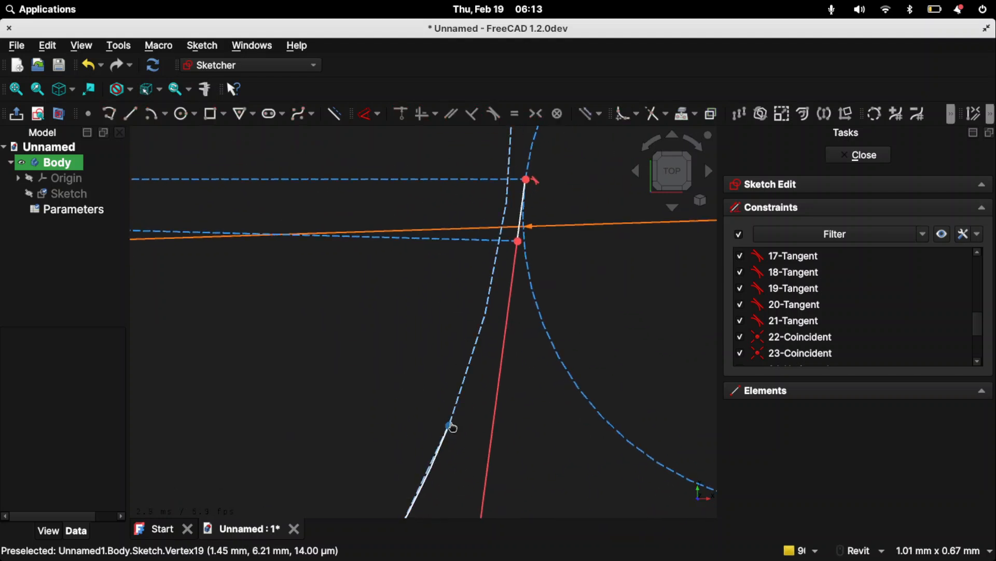
pyautogui.click(451, 426)
pyautogui.click(423, 117)
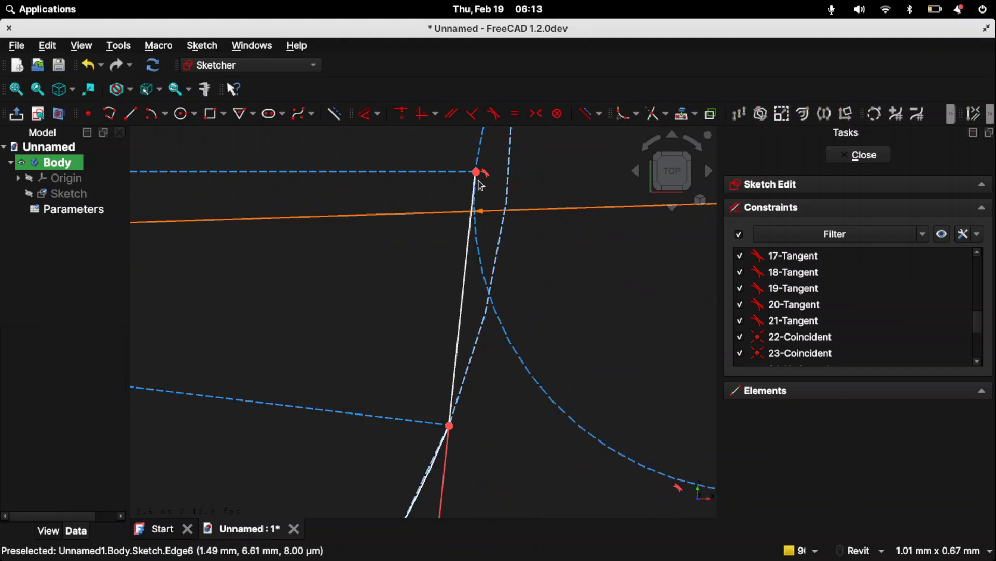
# - Constrain the right flank line tangent to the groove circle
pyautogui.click(471, 358)
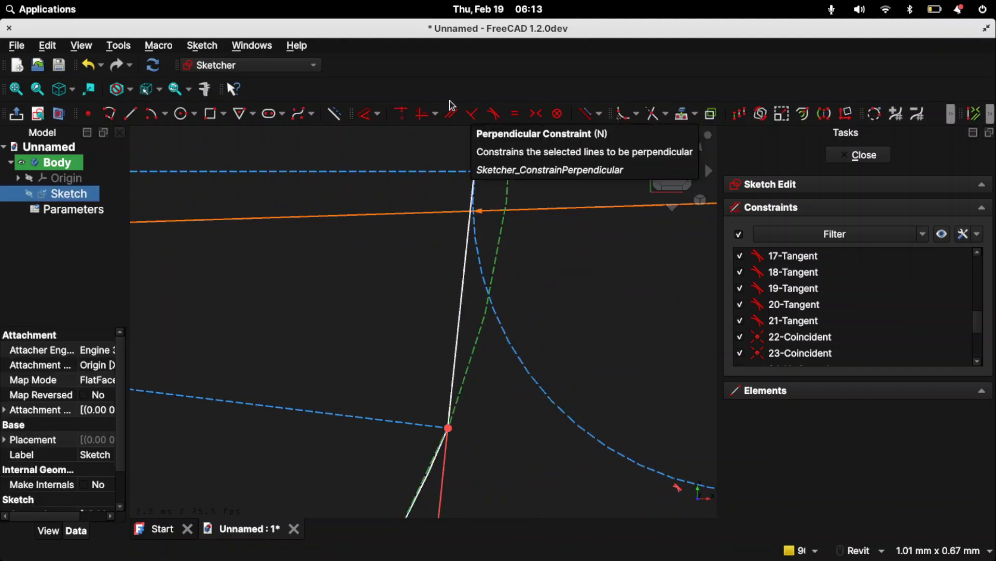
pyautogui.click(494, 114)
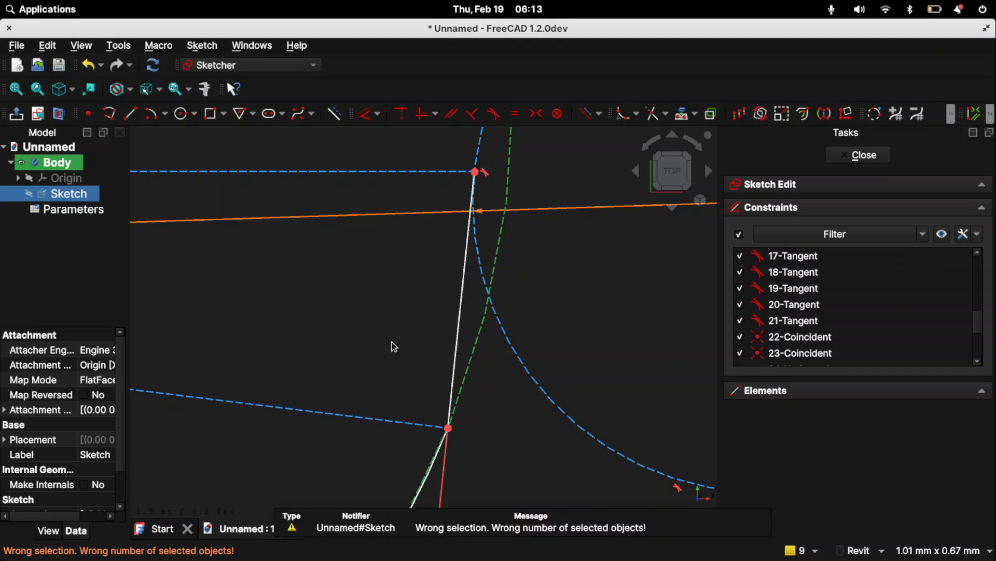
pyautogui.scroll(2, 391, 342)
pyautogui.scroll(-4, 392, 341)
pyautogui.click(443, 362)
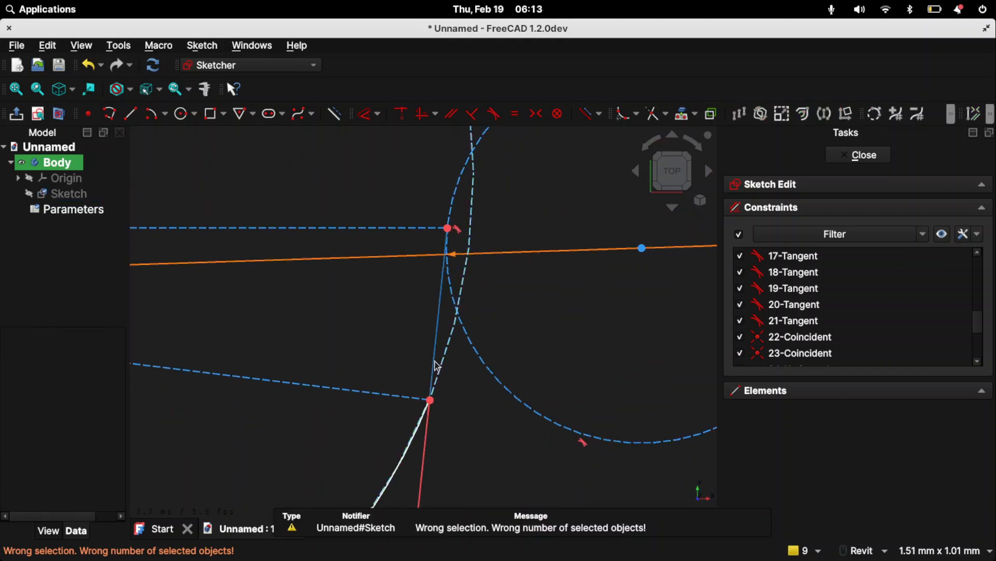
pyautogui.click(438, 366)
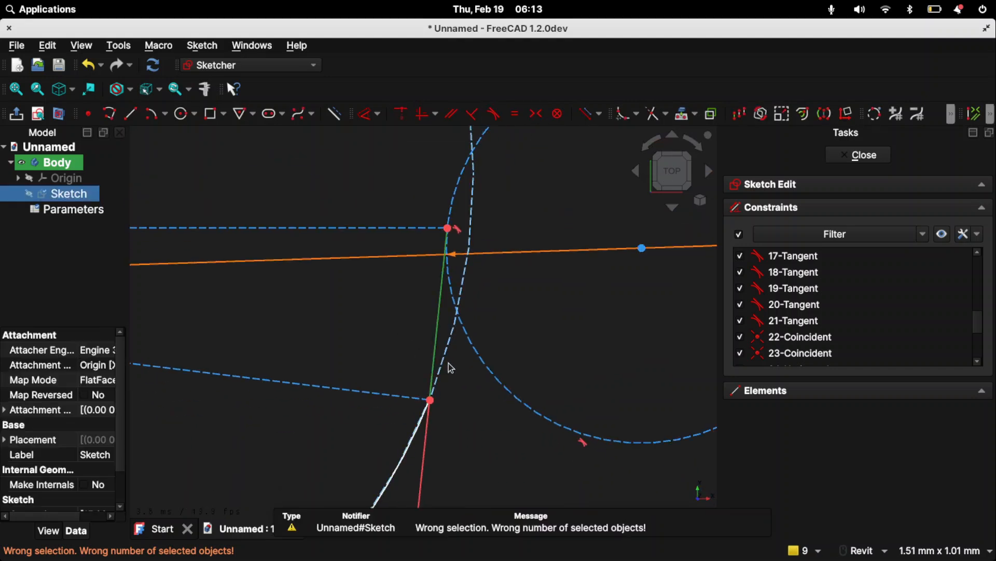
pyautogui.click(493, 115)
# - Draw an arc centred on the right small circle, from the flank line's upper endpoint to the inner large circle's tangent point
pyautogui.scroll(3, 481, 342)
pyautogui.scroll(-8, 482, 342)
pyautogui.moveTo(499, 342)
pyautogui.mouseDown(button='middle')
pyautogui.moveTo(560, 350)
pyautogui.moveTo(465, 413)
pyautogui.mouseUp(button='middle')
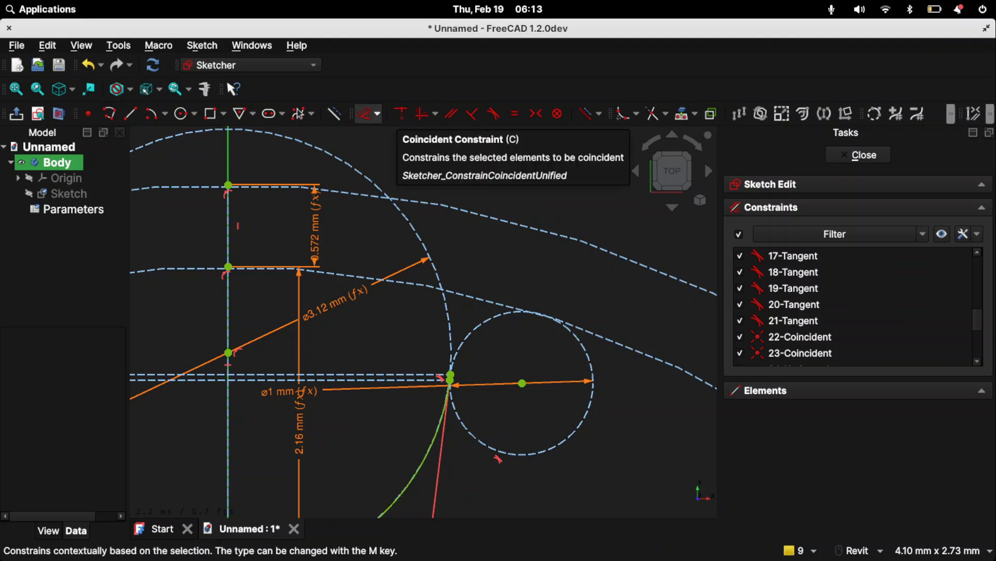
pyautogui.click(152, 113)
pyautogui.click(523, 383)
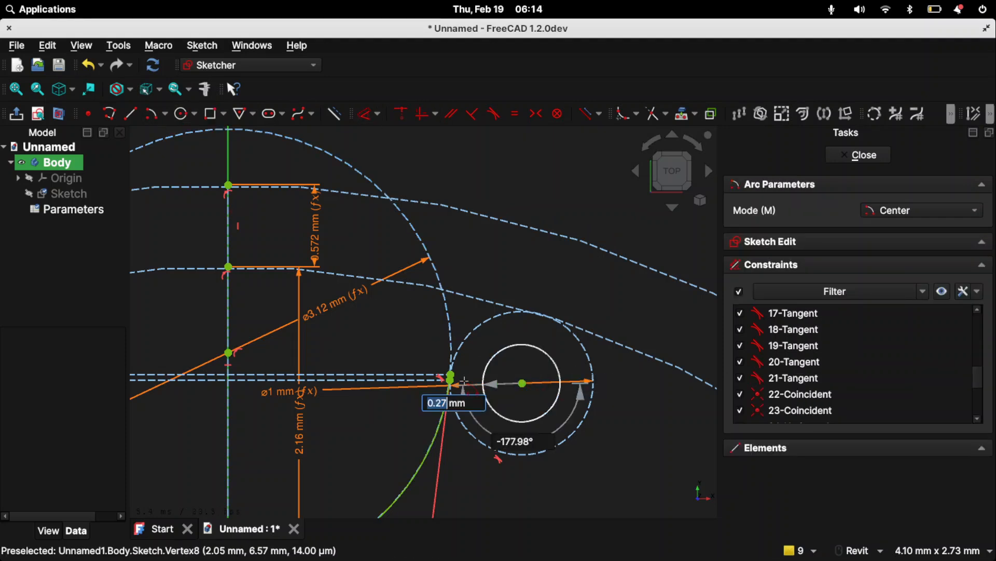
pyautogui.click(451, 376)
pyautogui.click(616, 343)
# - Draw a matching arc centred on the left small circle, from the flank line's upper endpoint to the inner large circle's tangent point
pyautogui.moveTo(400, 388); pyautogui.dragTo(747, 381, button='middle')
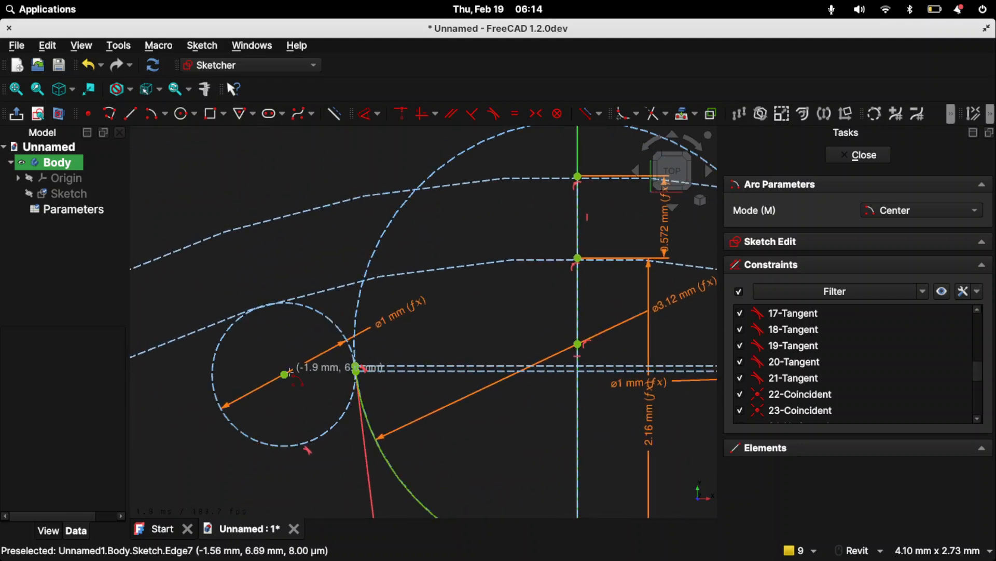
pyautogui.click(356, 367)
pyautogui.click(263, 307)
# - Draw a vertical line about 0.39 mm long from the outer large circle's top point to the top of the groove circle
pyautogui.moveTo(481, 289); pyautogui.dragTo(396, 375, button='middle')
pyautogui.scroll(-3, 397, 375)
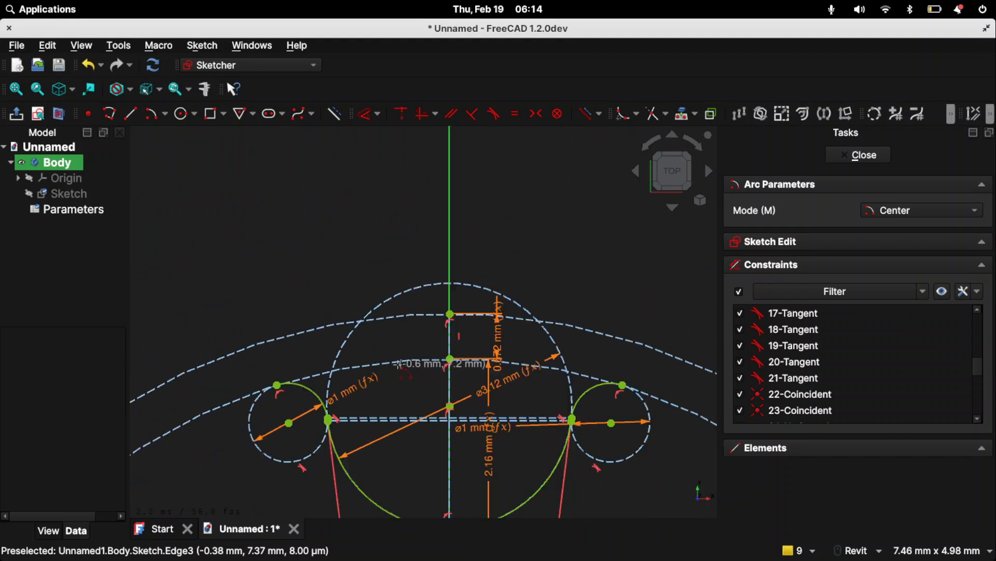
pyautogui.moveTo(415, 340); pyautogui.dragTo(354, 375, button='middle')
pyautogui.click(130, 113)
pyautogui.click(389, 348)
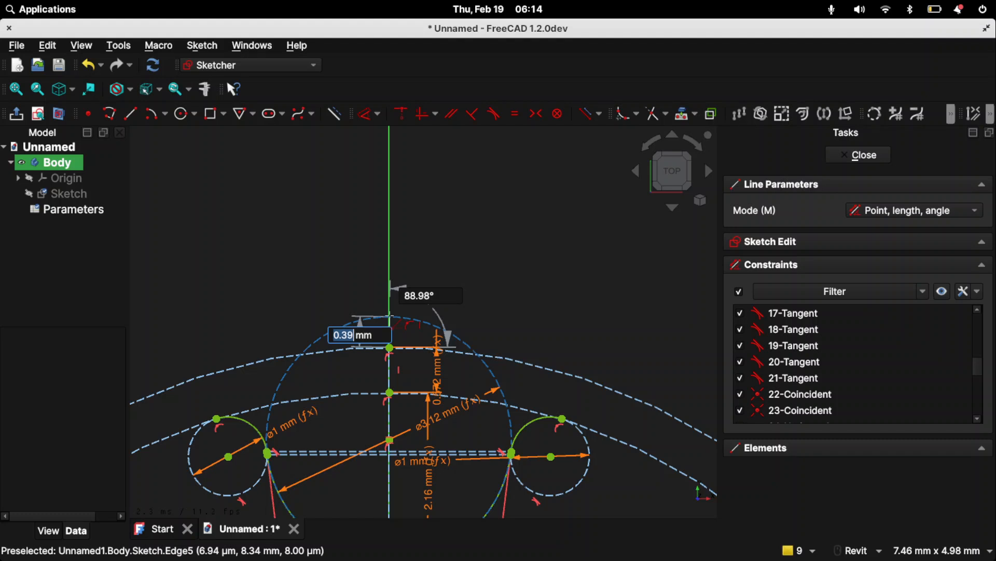
pyautogui.scroll(5, 390, 317)
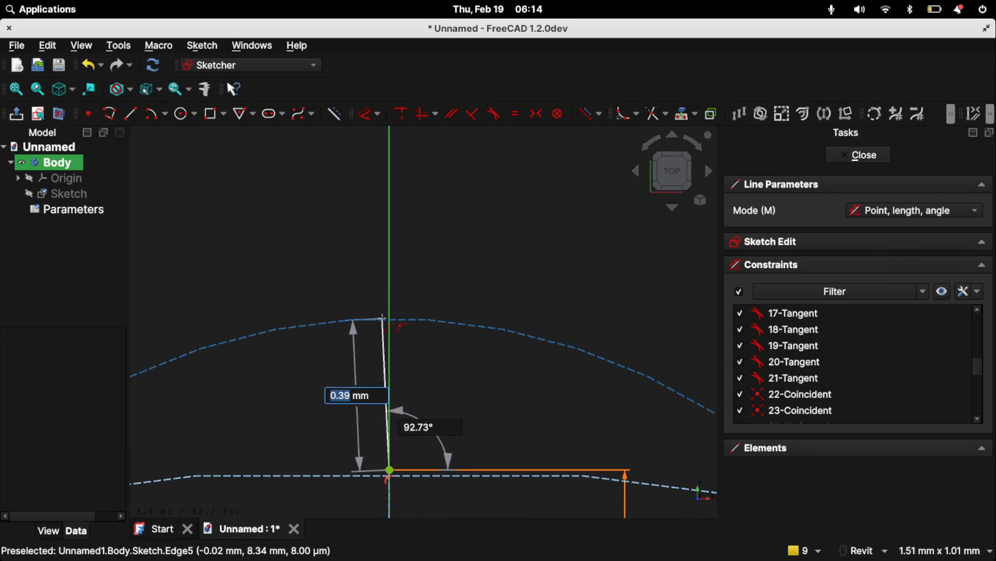
pyautogui.click(391, 319)
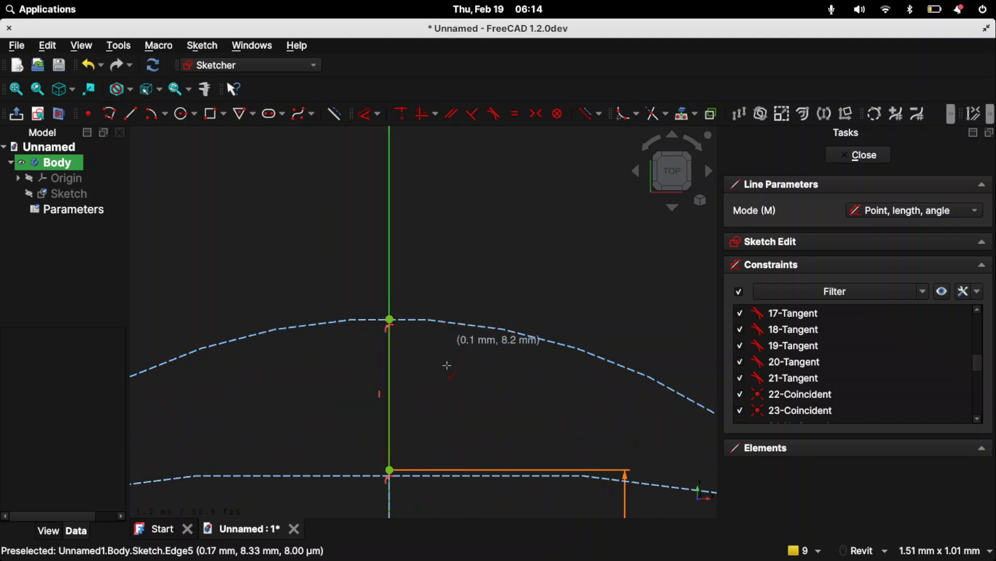
pyautogui.scroll(-5, 450, 380)
pyautogui.moveTo(450, 380); pyautogui.dragTo(435, 348, button='middle')
pyautogui.press('Escape')
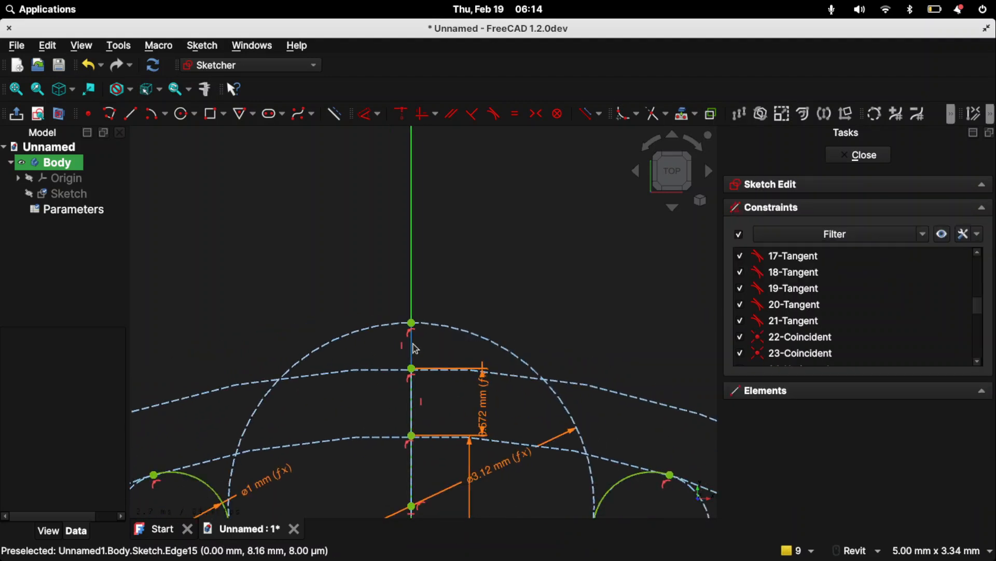
# - Convert the short vertical line between the outer large circle and the groove circle's top to construction geometry
pyautogui.click(413, 343)
pyautogui.click(454, 311)
# - Draw lines from the outer ends of both small arcs to the groove circle's top point, and finish the sketch
pyautogui.moveTo(456, 309); pyautogui.dragTo(482, 169, button='middle')
pyautogui.click(130, 114)
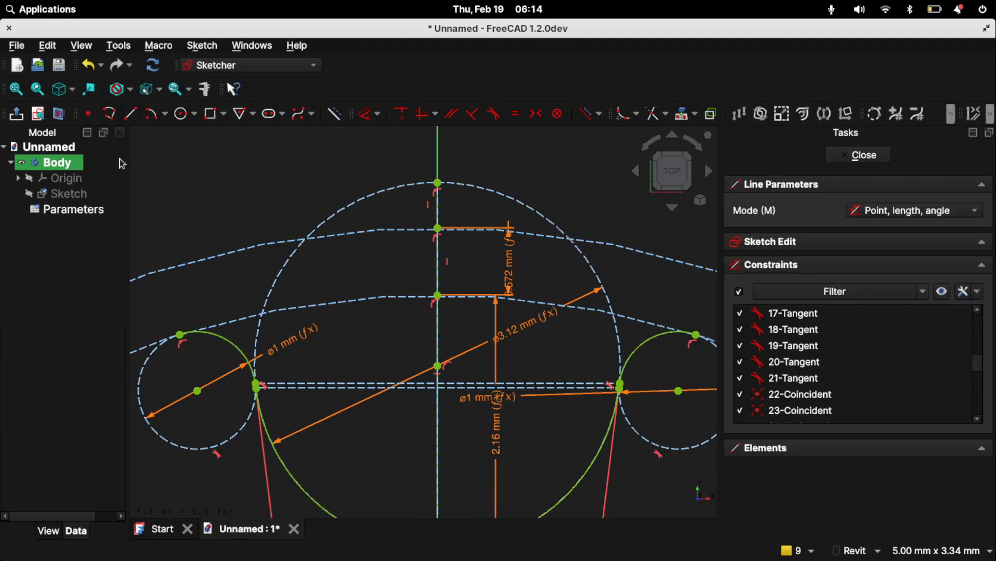
pyautogui.click(180, 335)
pyautogui.click(438, 182)
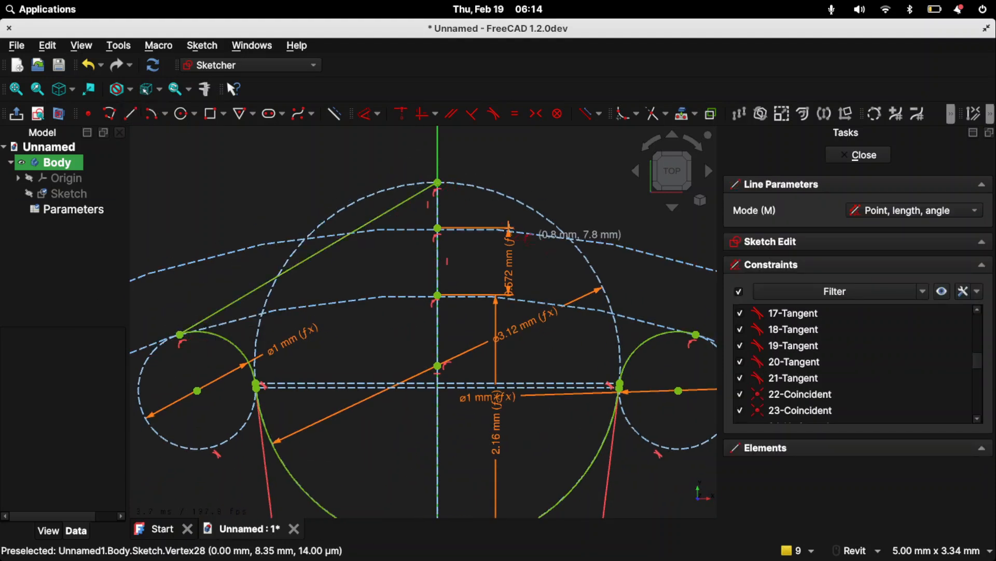
pyautogui.click(437, 183)
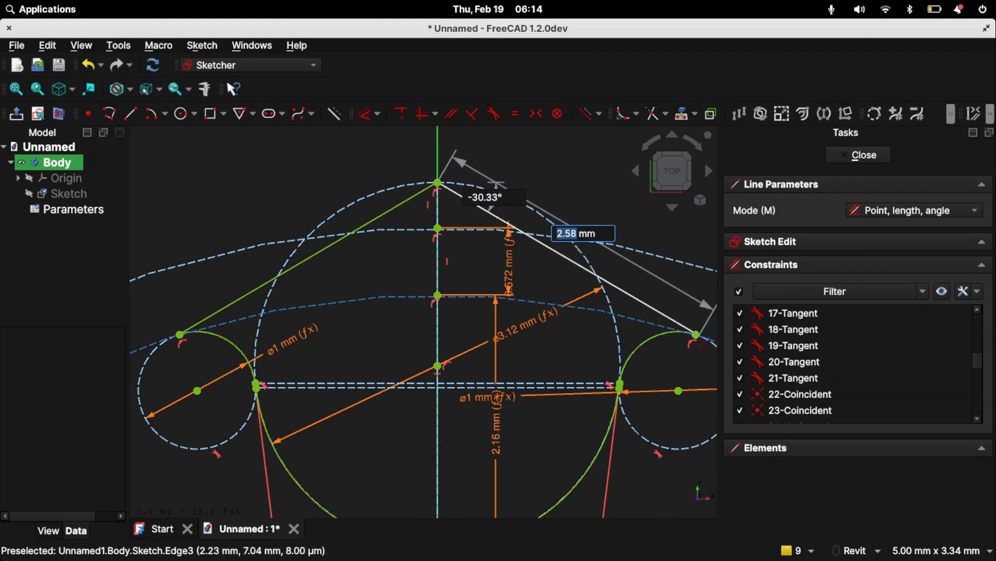
pyautogui.click(696, 335)
pyautogui.moveTo(503, 273); pyautogui.dragTo(301, 309, button='middle')
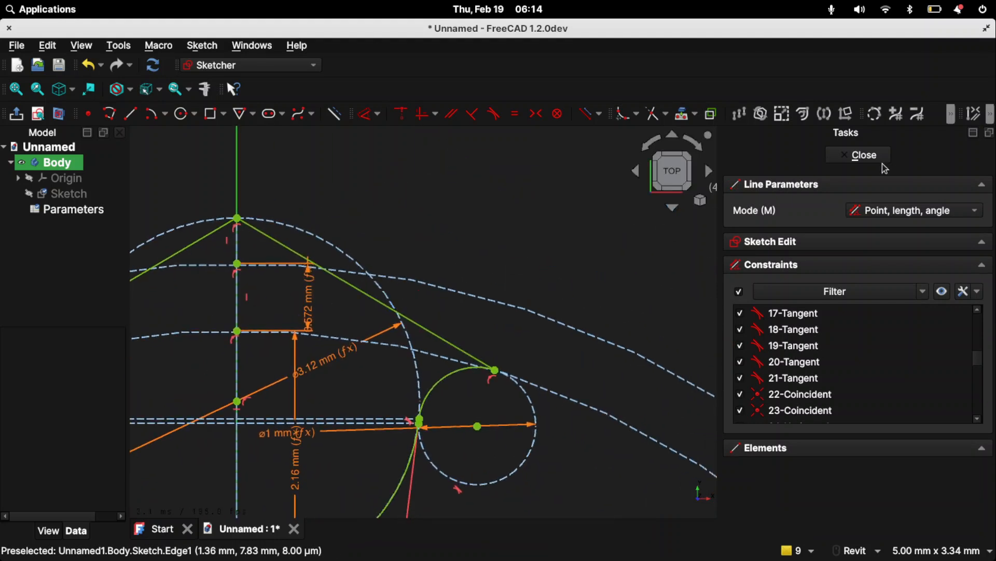
pyautogui.click(861, 158)
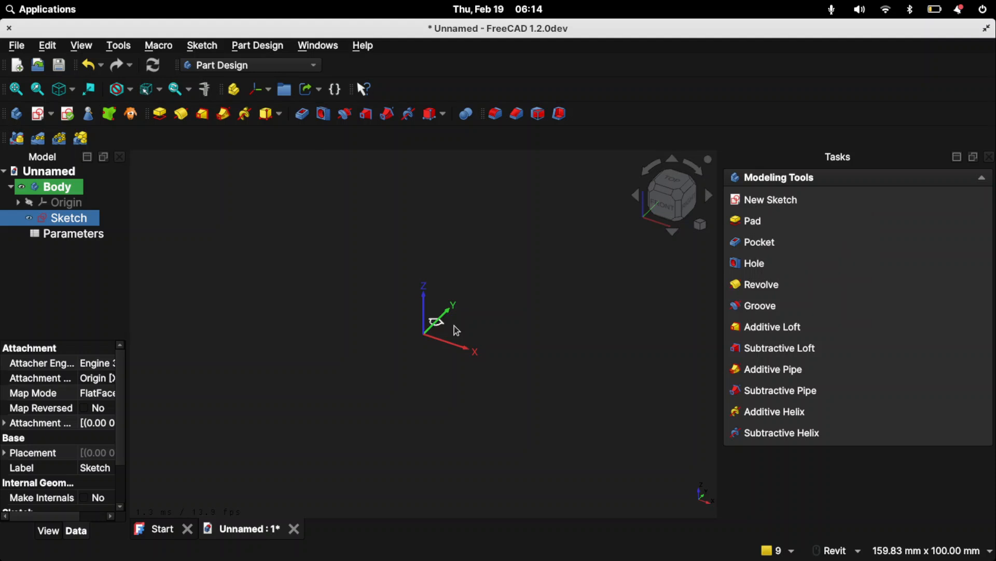
# - Examine the closed groove profile in the 3D view from several angles
pyautogui.scroll(1, 396, 322)
pyautogui.moveTo(400, 304)
pyautogui.keyDown('shift'); pyautogui.mouseDown(button='middle')
pyautogui.moveTo(410, 312)
pyautogui.moveTo(435, 295)
pyautogui.mouseUp(button='middle'); pyautogui.keyUp('shift')
pyautogui.scroll(6, 436, 289)
pyautogui.moveTo(410, 223); pyautogui.dragTo(422, 311, button='middle')
pyautogui.scroll(1, 433, 282)
pyautogui.scroll(-2, 432, 281)
pyautogui.moveTo(438, 278); pyautogui.dragTo(419, 307, button='middle')
pyautogui.scroll(-1, 228, 273)
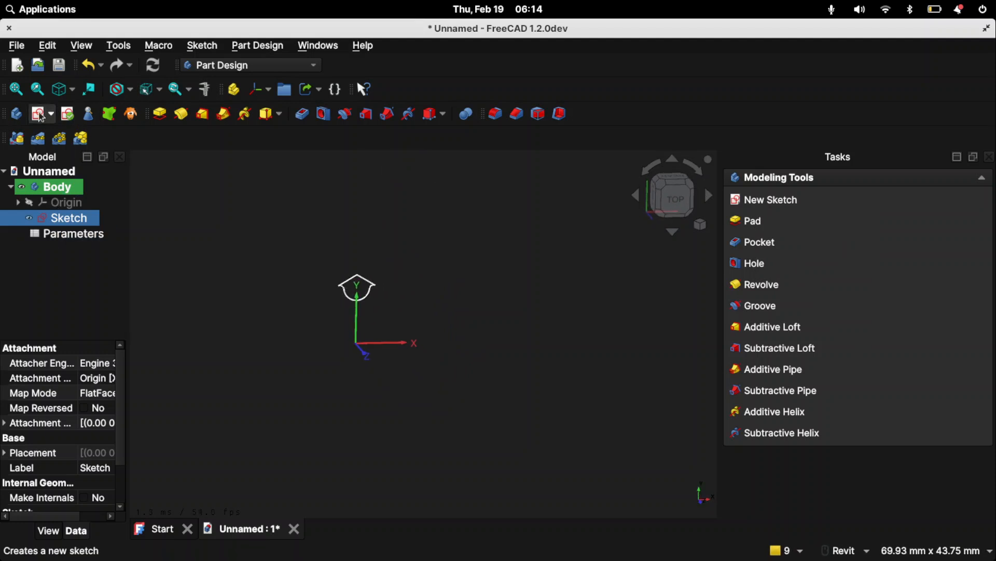
# - Create a new sketch based on the groove sketch and draw an origin-centred circle, entering its diameter as od=diameter-beltradius*2
pyautogui.click(41, 114)
pyautogui.click(182, 114)
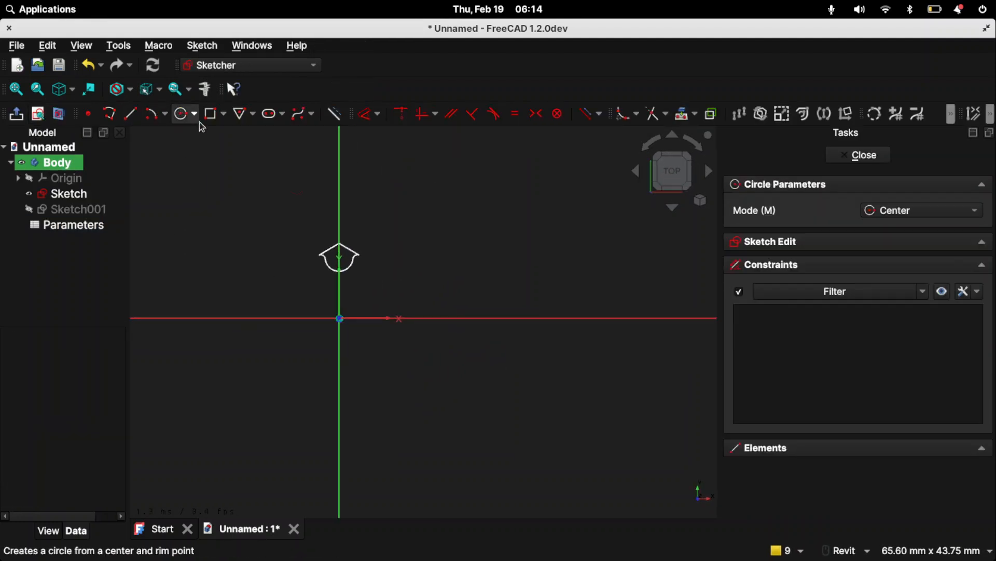
pyautogui.click(340, 319)
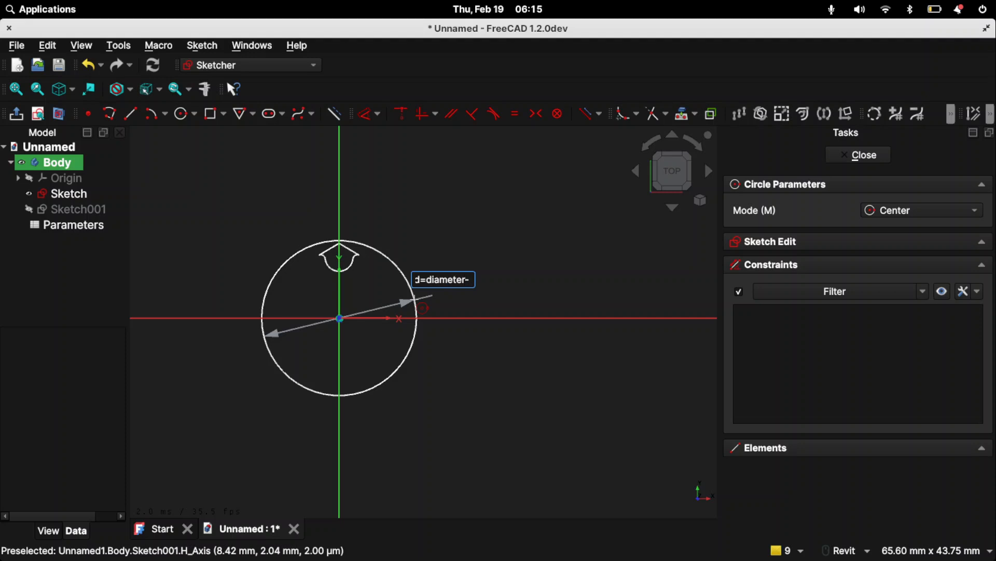
pyautogui.write('adius*2')
pyautogui.press('Return')
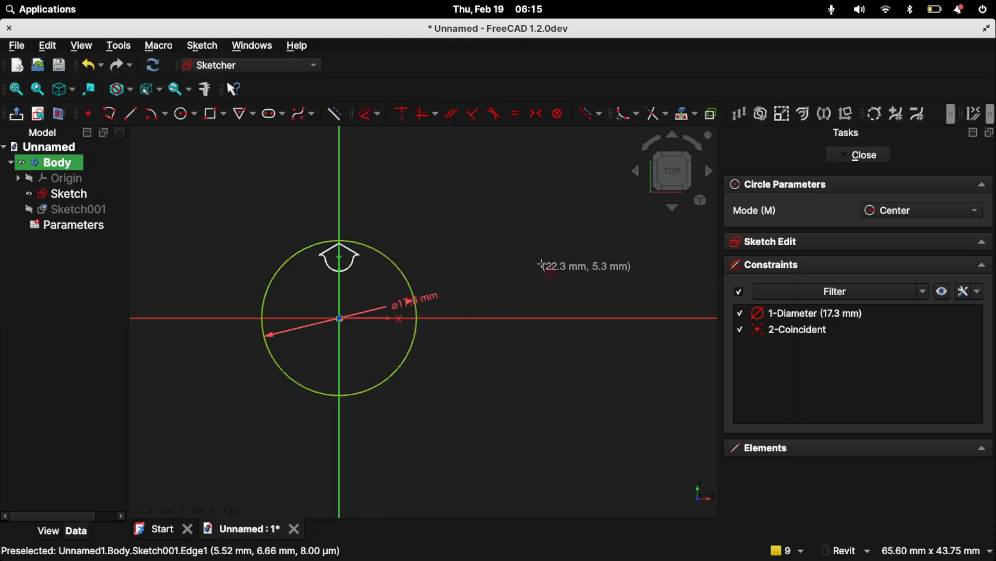
pyautogui.press('Escape')
# - Check the cell contents and aliases in the Parameters spreadsheet, including the formula in A5
pyautogui.doubleClick(71, 231)
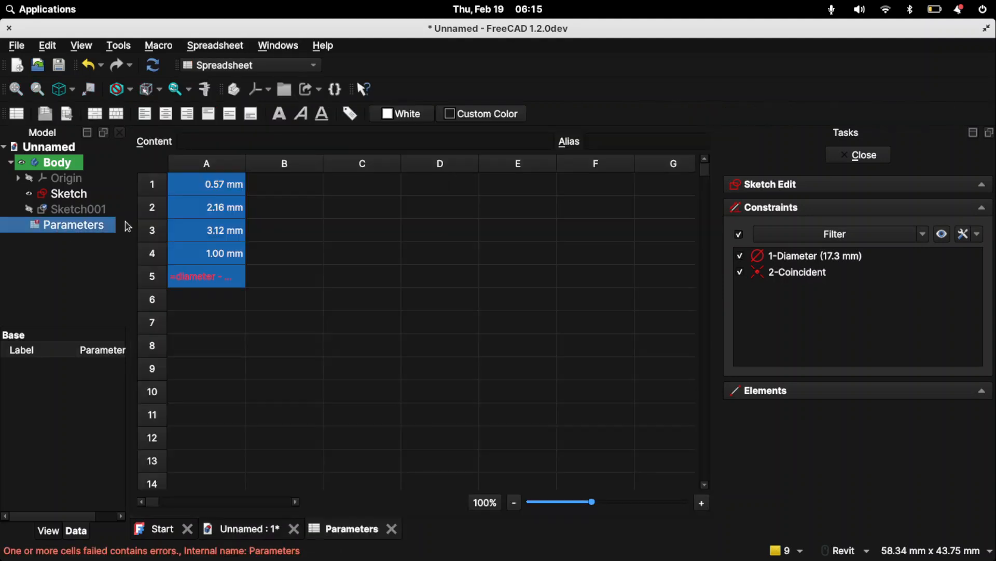
pyautogui.doubleClick(204, 273)
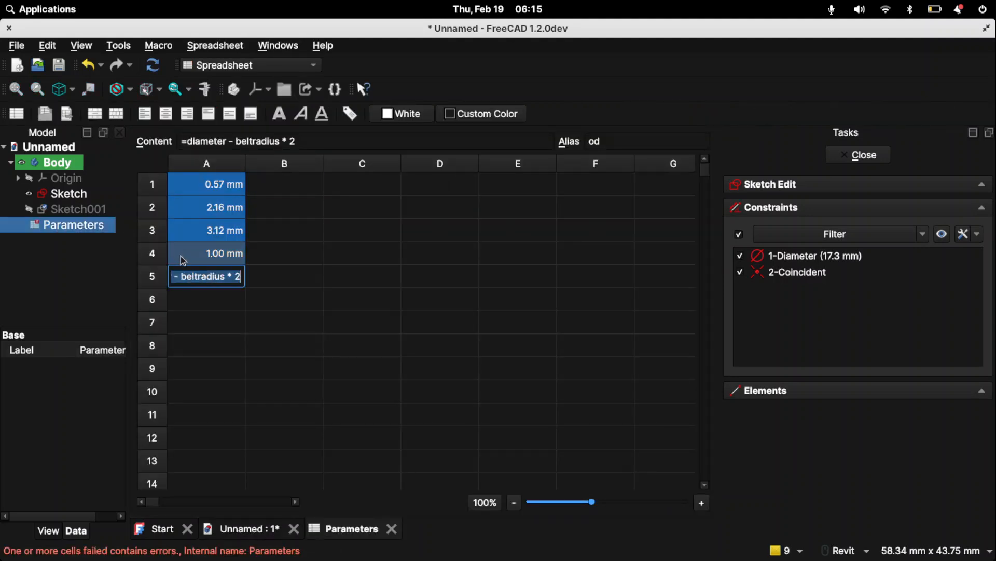
pyautogui.click(220, 245)
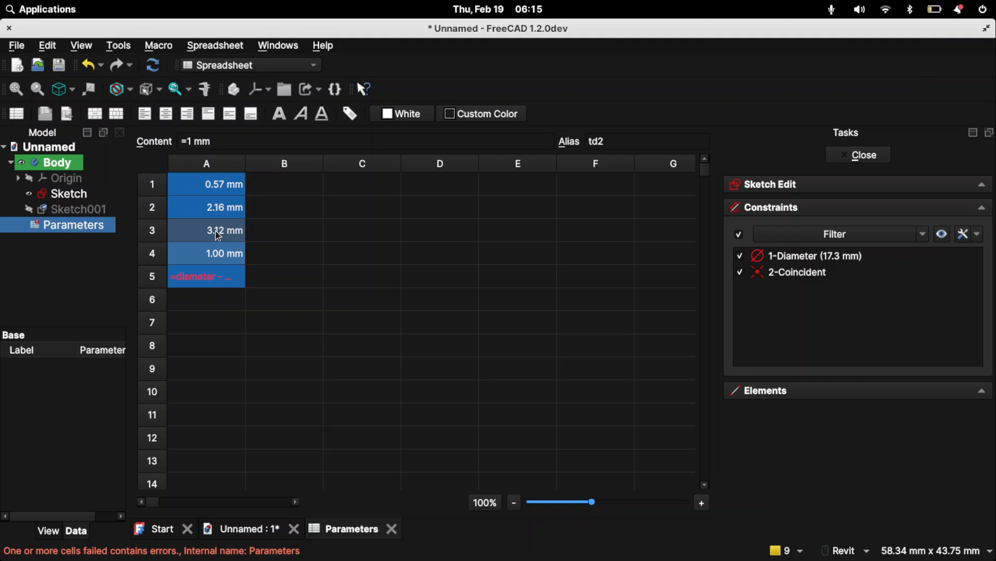
pyautogui.click(218, 229)
pyautogui.click(223, 211)
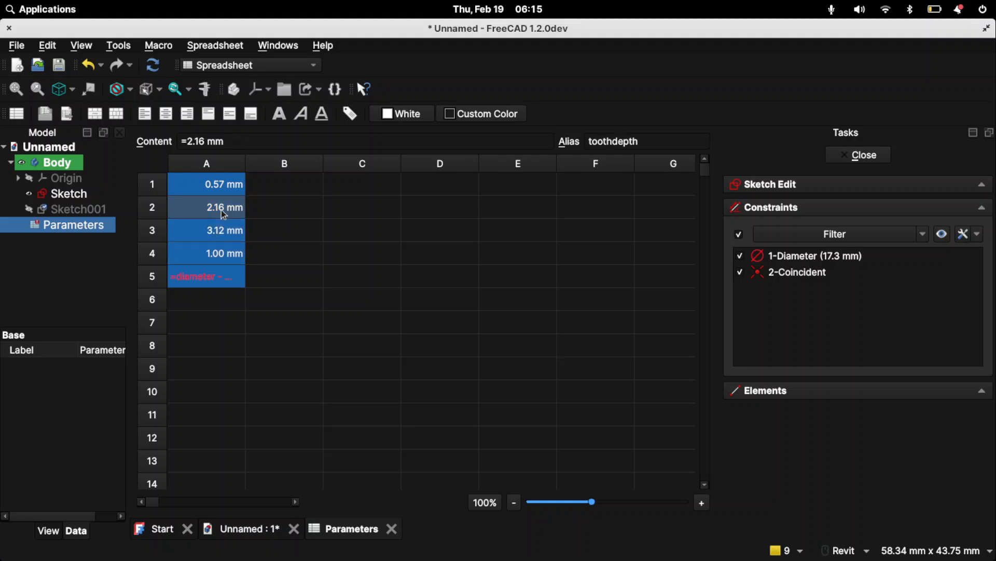
pyautogui.click(212, 187)
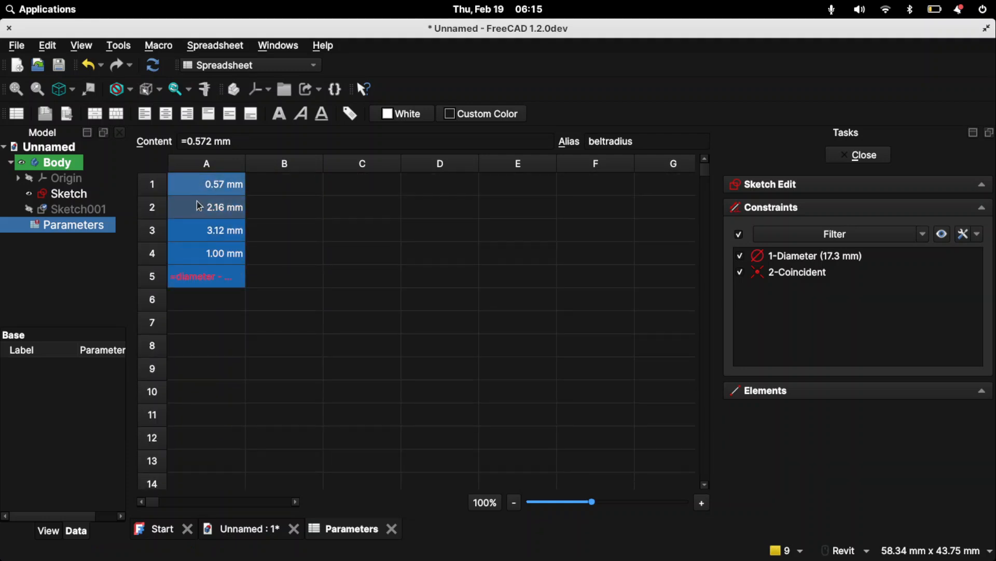
# - Reopen the groove sketch and define the larger construction circle's diameter through a diameter parameter equal to 10 * 5 mm / pi
pyautogui.doubleClick(73, 211)
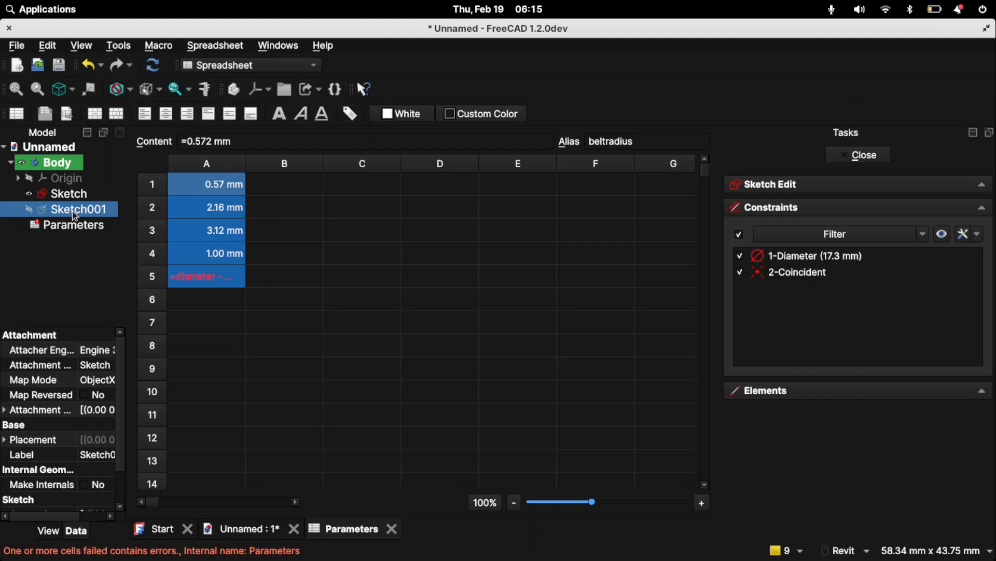
pyautogui.doubleClick(65, 193)
pyautogui.scroll(6, 360, 297)
pyautogui.scroll(1, 285, 234)
pyautogui.scroll(-3, 313, 294)
pyautogui.moveTo(337, 291); pyautogui.dragTo(391, 309, button='middle')
pyautogui.moveTo(632, 286); pyautogui.dragTo(577, 276)
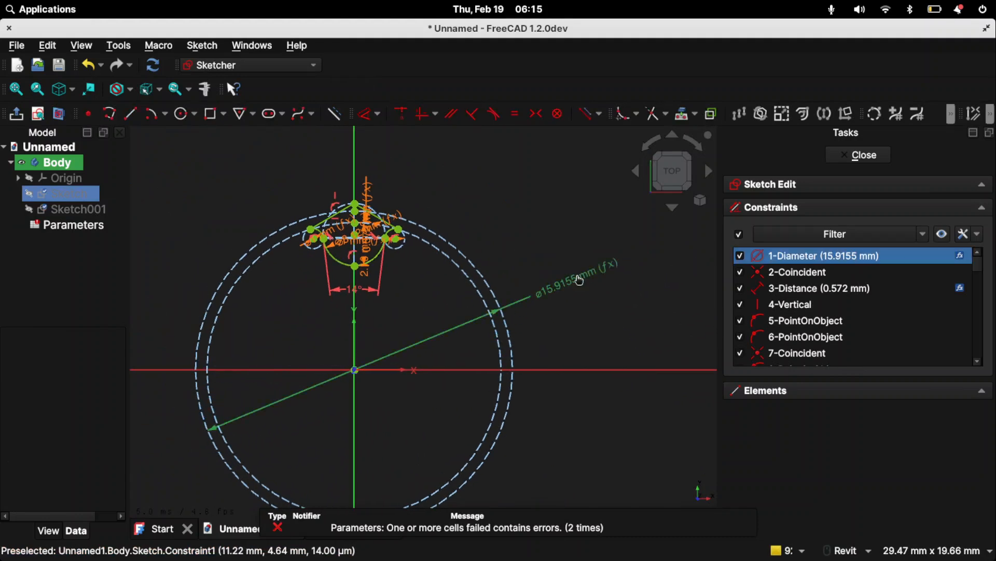
pyautogui.doubleClick(577, 277)
pyautogui.click(708, 293)
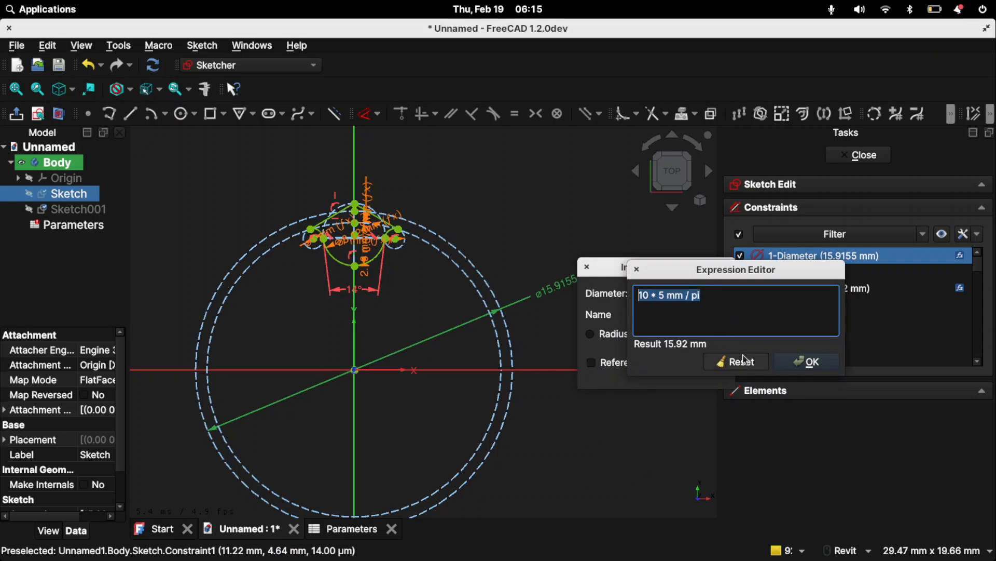
pyautogui.click(786, 365)
pyautogui.tripleClick(660, 290)
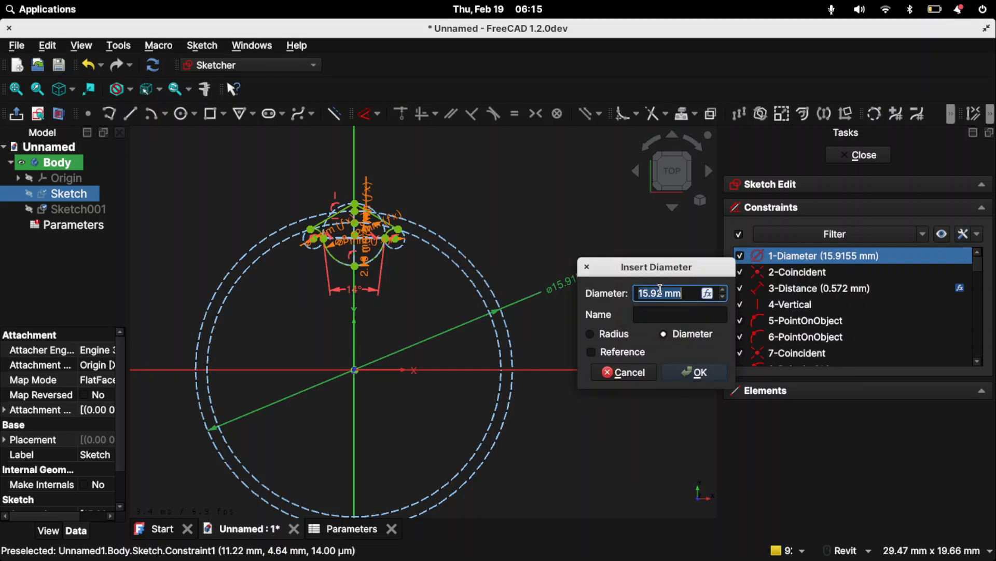
pyautogui.write('10 * 5 mm / pi')
pyautogui.press('Return')
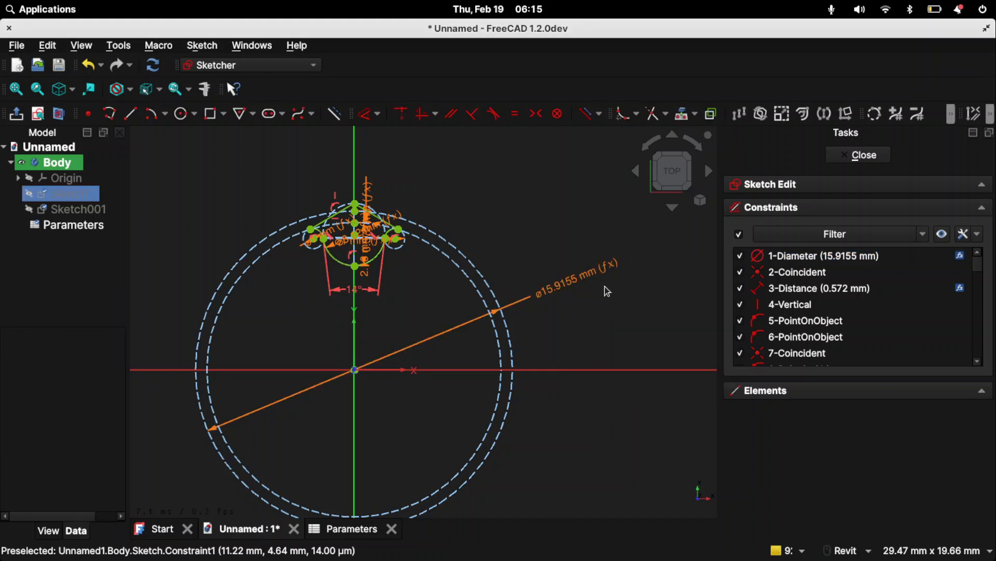
# - Check the expression driving the larger construction circle's diameter
pyautogui.doubleClick(543, 291)
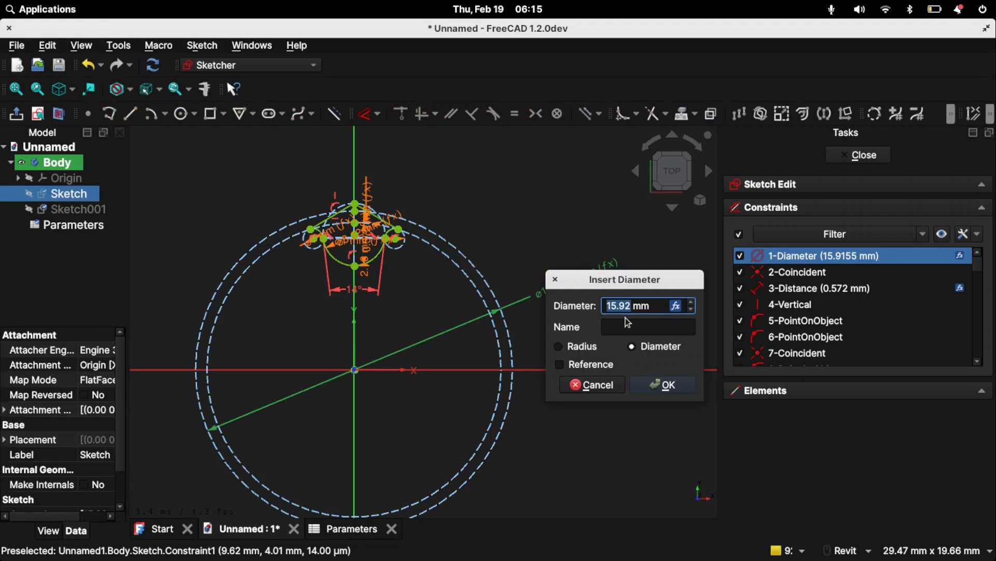
pyautogui.click(676, 308)
pyautogui.click(771, 376)
pyautogui.click(670, 389)
# - Open the second sketch and set its circle's diameter to the expression diameter-beltradius*2
pyautogui.doubleClick(67, 208)
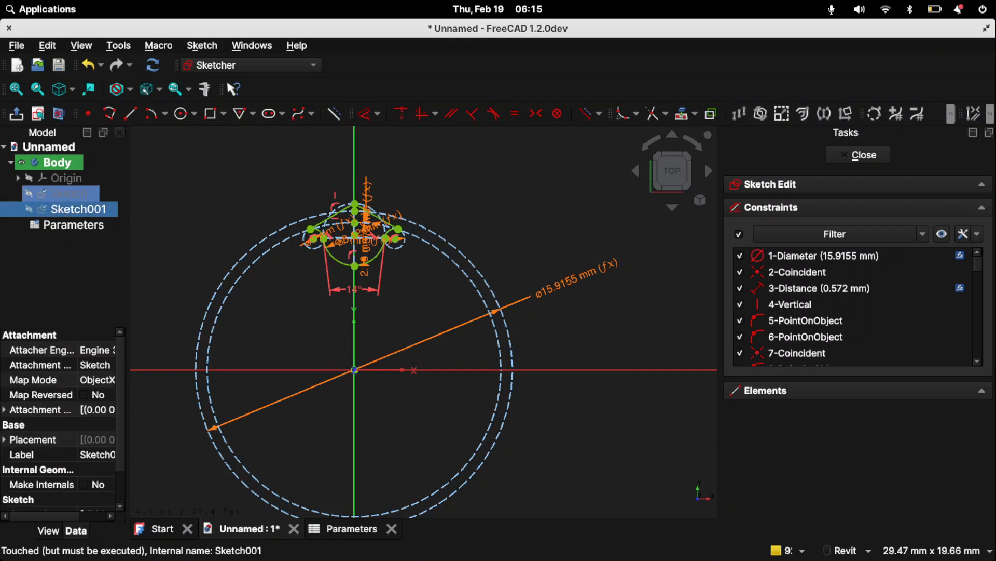
pyautogui.doubleClick(497, 342)
pyautogui.click(605, 357)
pyautogui.press('Escape')
pyautogui.write('diameter-')
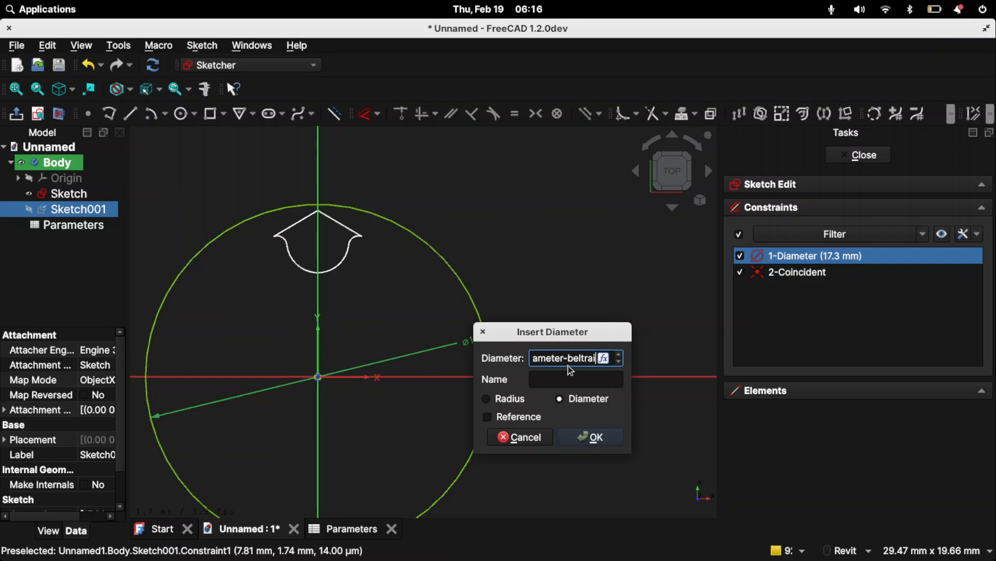
pyautogui.write('beltradius*2')
pyautogui.press('Return')
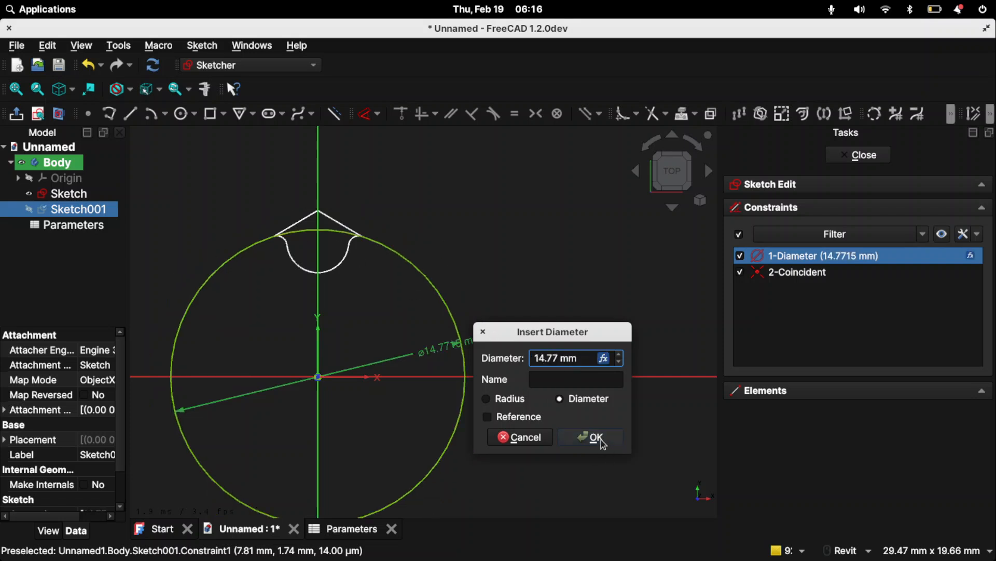
# - Clear the circle's diameter expression, link the diameter to the parameter od instead, and move the dimension label outside the circle
pyautogui.click(604, 358)
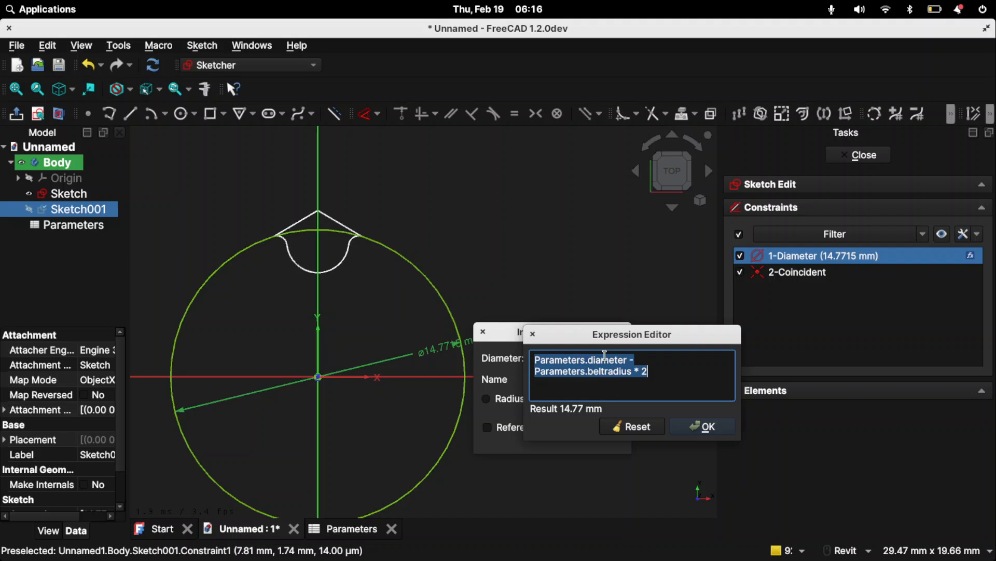
pyautogui.click(666, 376)
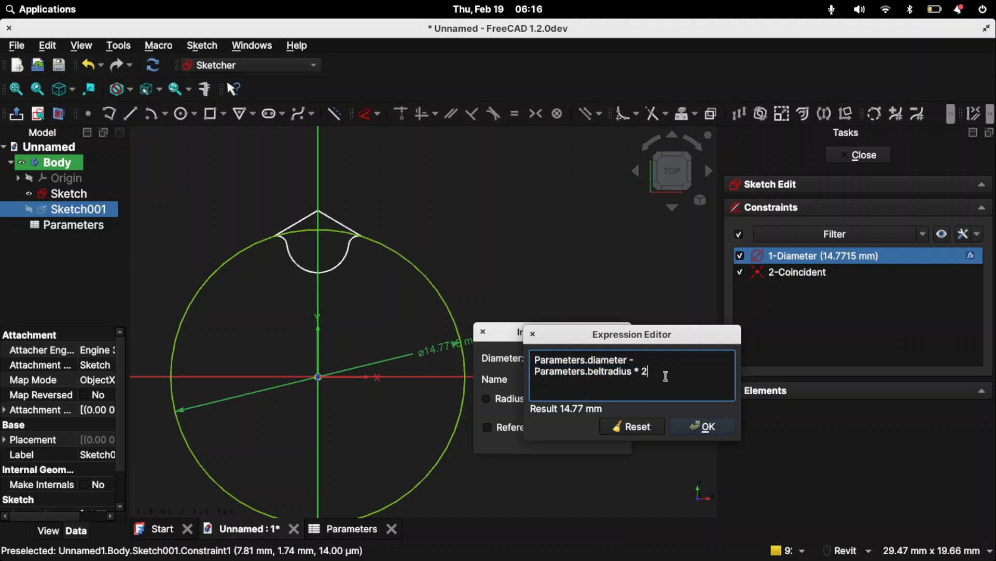
pyautogui.click(634, 427)
pyautogui.tripleClick(572, 359)
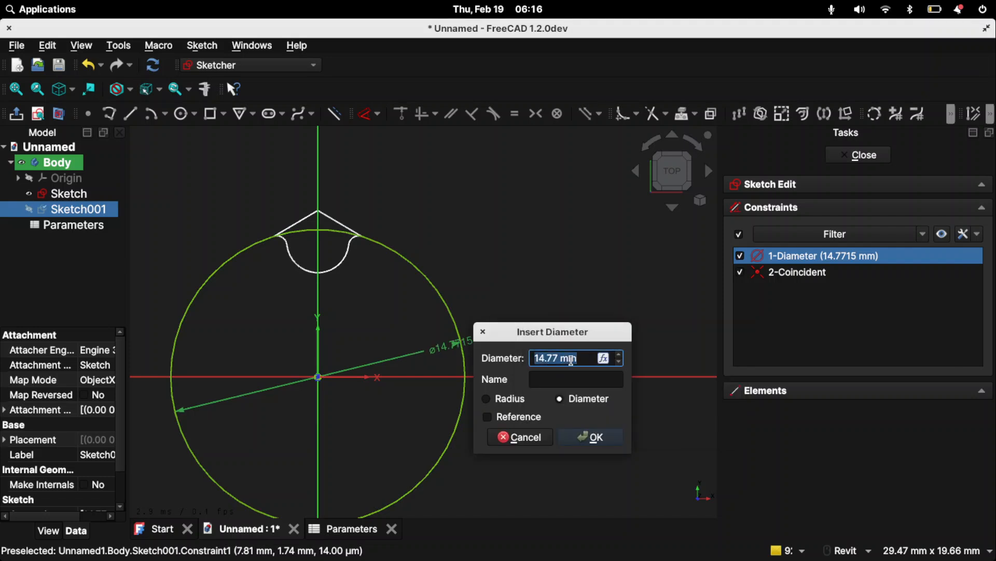
pyautogui.write('o')
pyautogui.press('Return')
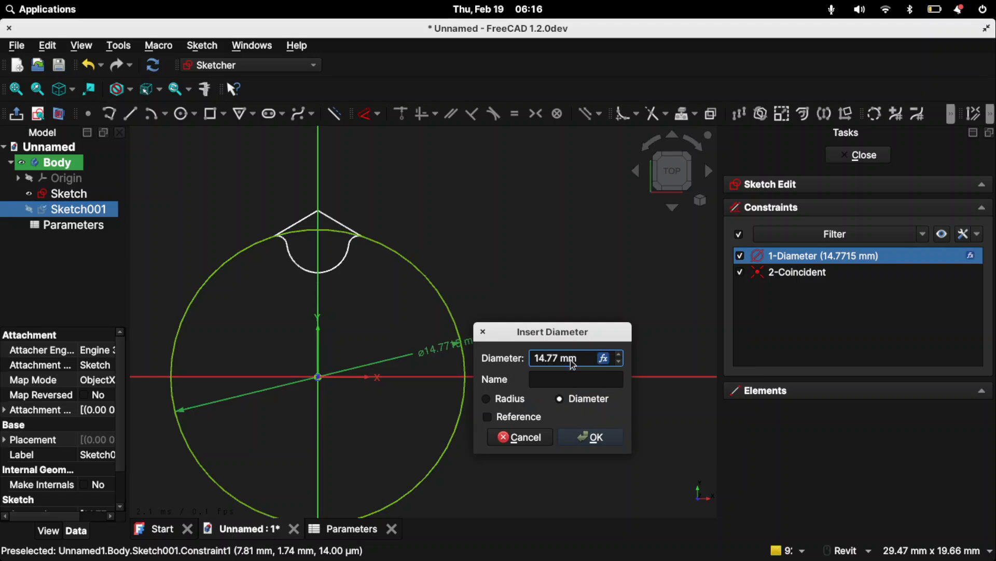
pyautogui.press('Return')
pyautogui.moveTo(446, 345); pyautogui.dragTo(553, 346)
# - Draw a smaller origin-centred circle inside the first, entering its diameter as id=od-2*toohdepth-2*2.5
pyautogui.moveTo(374, 290)
pyautogui.mouseDown(button='middle')
pyautogui.moveTo(447, 207)
pyautogui.moveTo(443, 260)
pyautogui.mouseUp(button='middle')
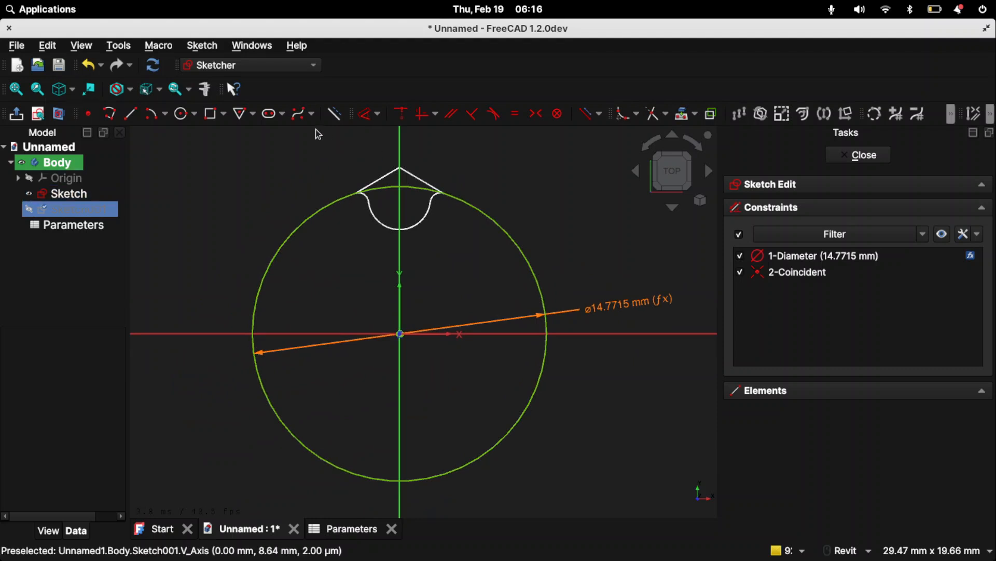
pyautogui.click(183, 119)
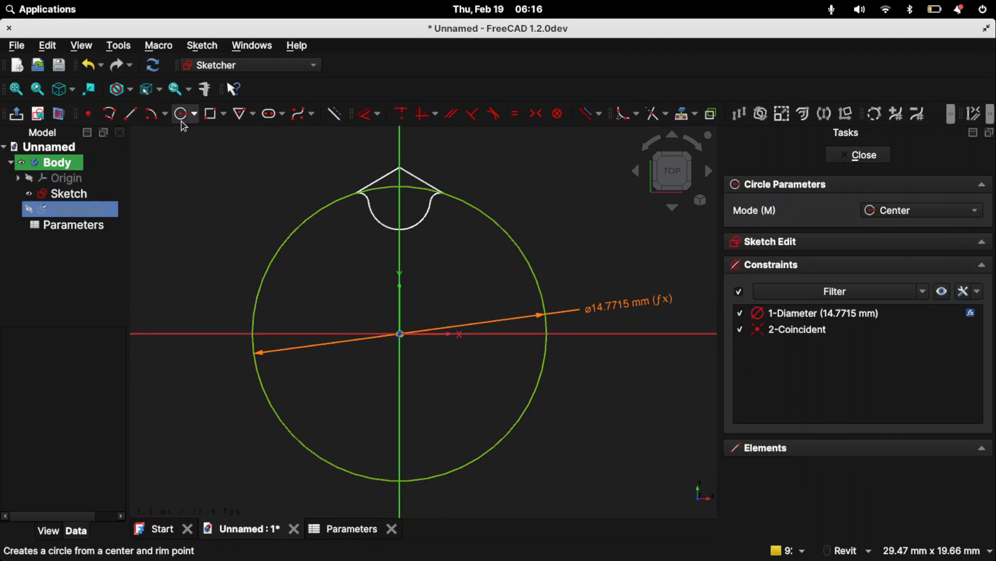
pyautogui.click(400, 334)
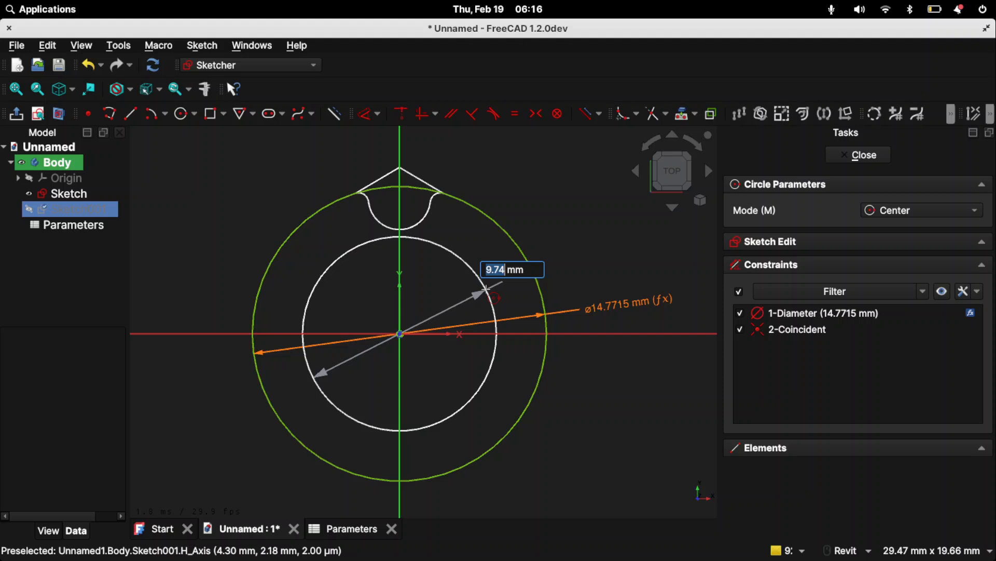
pyautogui.write('outer')
pyautogui.press('BackSpace')
pyautogui.press('BackSpace')
pyautogui.press('BackSpace')
pyautogui.press('BackSpace')
pyautogui.press('BackSpace')
pyautogui.press('Delete')
pyautogui.press('Delete')
pyautogui.press('Delete')
pyautogui.write('id=od-2*toohdepth-2*2.5')
pyautogui.press('Return')
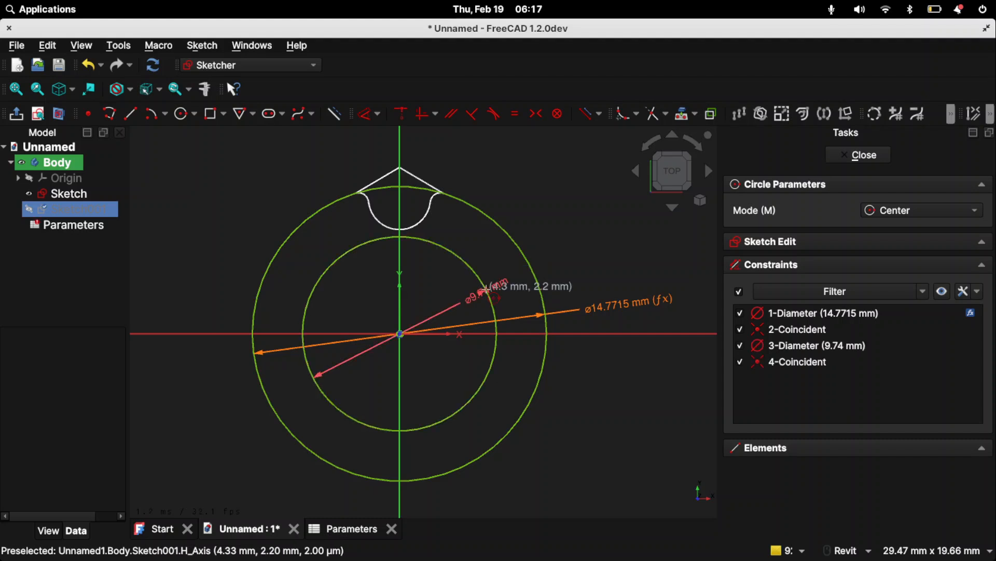
pyautogui.press('Escape')
pyautogui.doubleClick(472, 299)
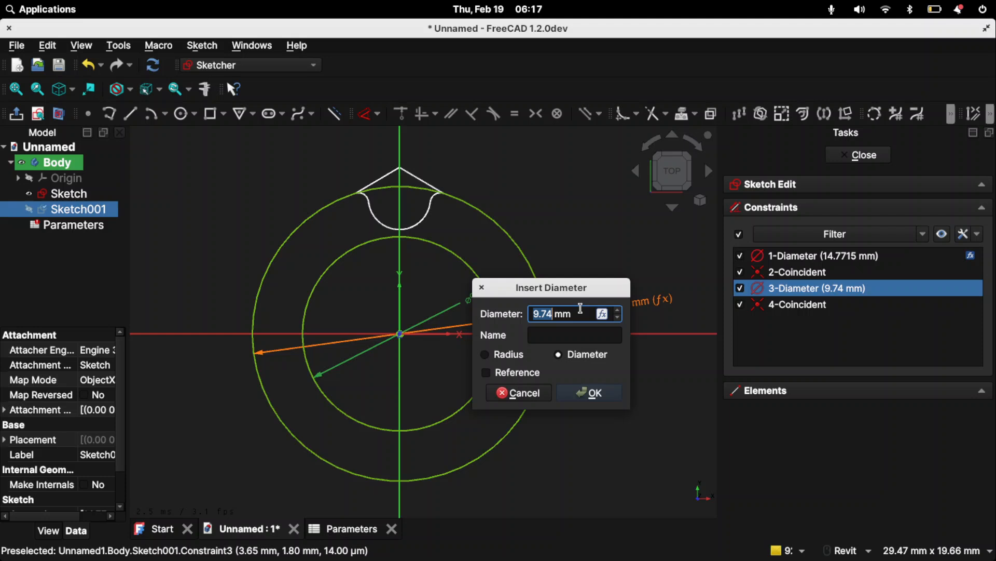
pyautogui.click(604, 314)
pyautogui.press('Escape')
pyautogui.doubleClick(564, 312)
pyautogui.tripleClick(572, 312)
pyautogui.press('BackSpace')
pyautogui.write('id=od')
pyautogui.press('BackSpace')
pyautogui.press('BackSpace')
pyautogui.press('BackSpace')
pyautogui.write('d')
pyautogui.press('Escape')
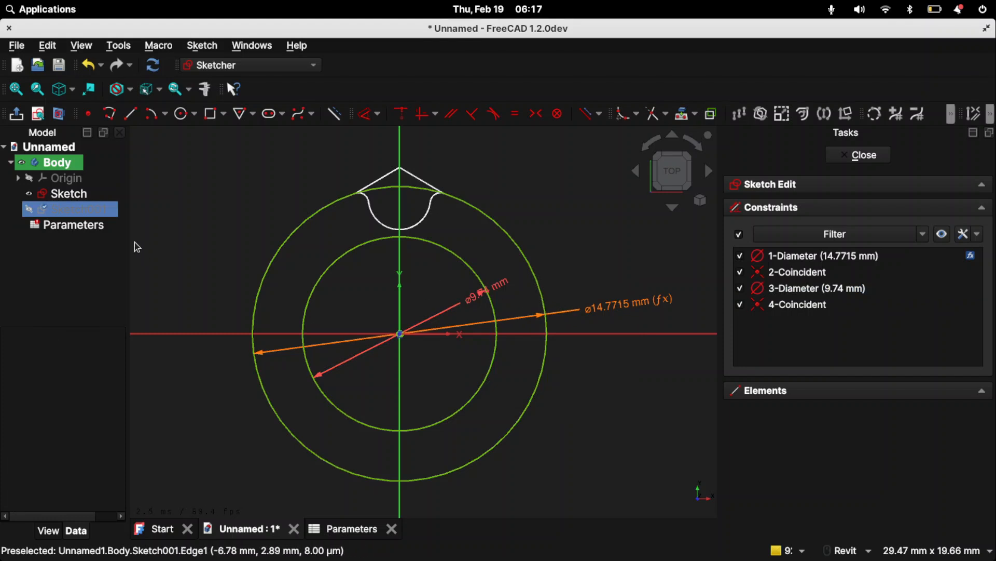
# - Open the Parameters spreadsheet and change the id formula to =od - 2 * toohdepth - 2 mm * 2.5
pyautogui.click(64, 228)
pyautogui.doubleClick(63, 229)
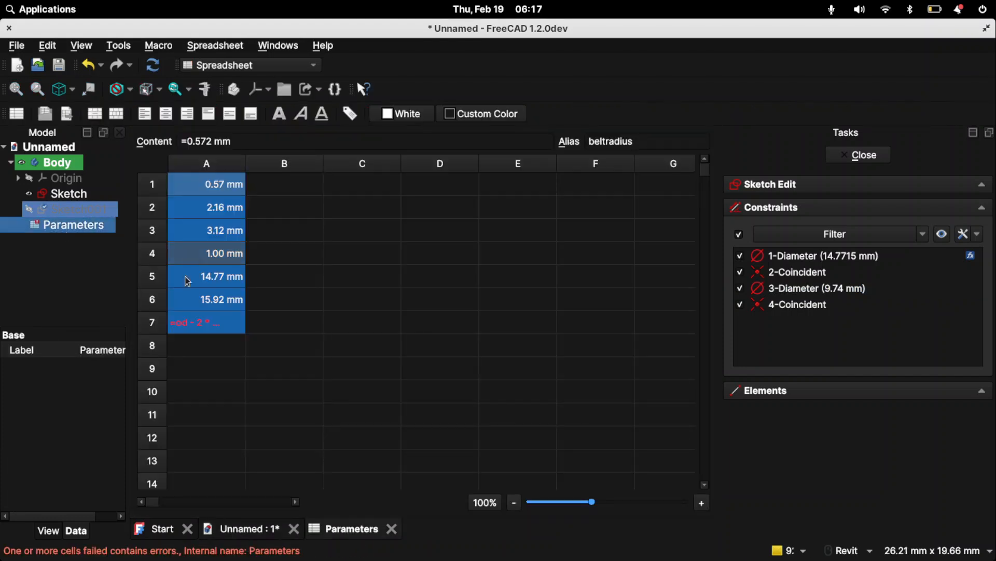
pyautogui.doubleClick(214, 323)
pyautogui.click(201, 323)
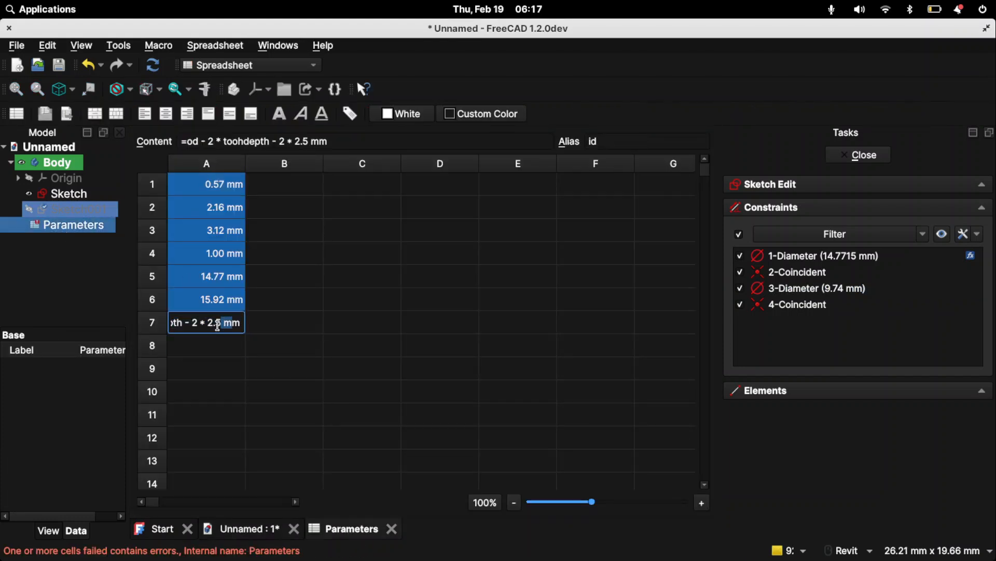
pyautogui.write('mm')
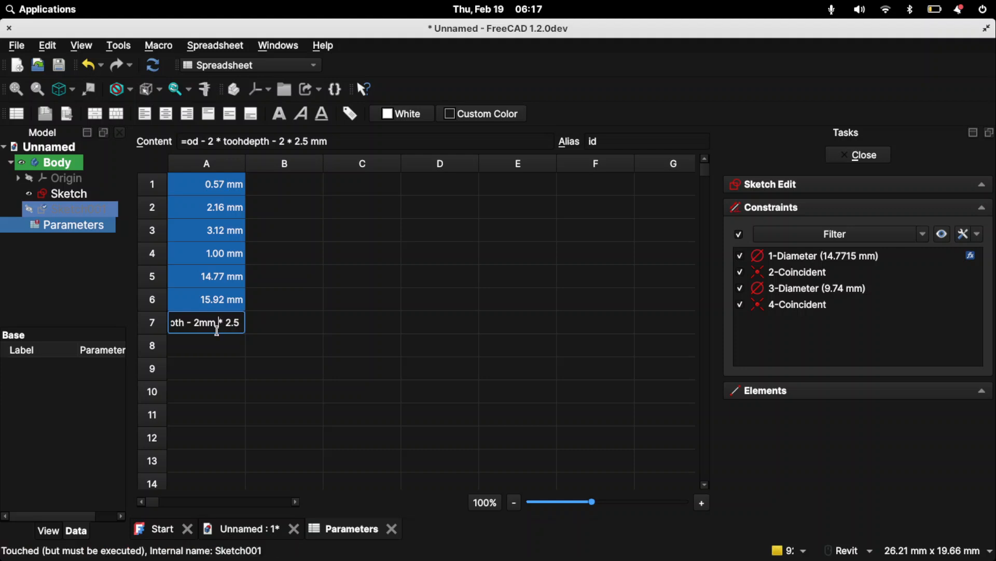
pyautogui.press('Right')
pyautogui.press('Right')
pyautogui.press('Return')
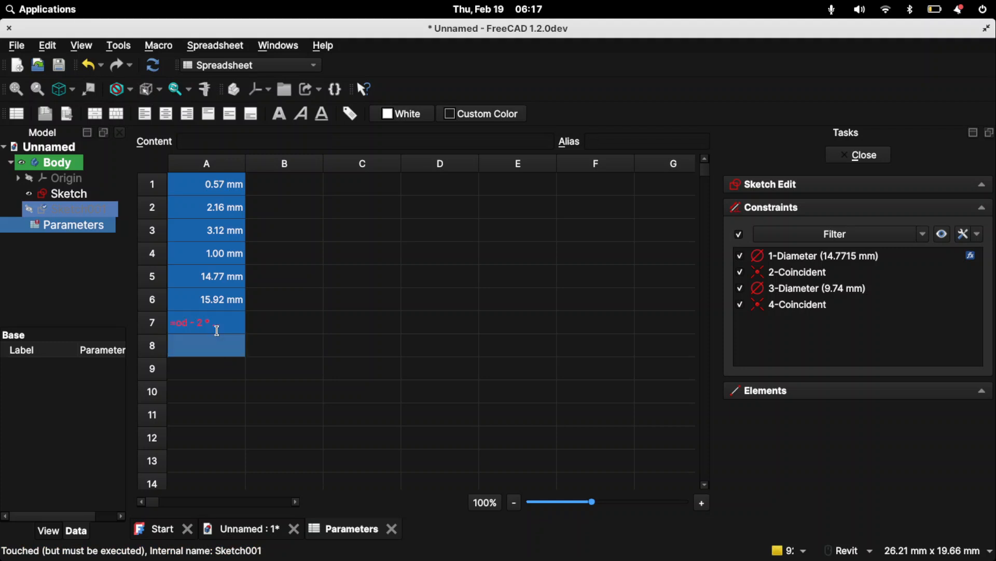
# - Check the formulas and aliases of the parameter cells A1 to A7 for the cause of the id formula error
pyautogui.doubleClick(214, 323)
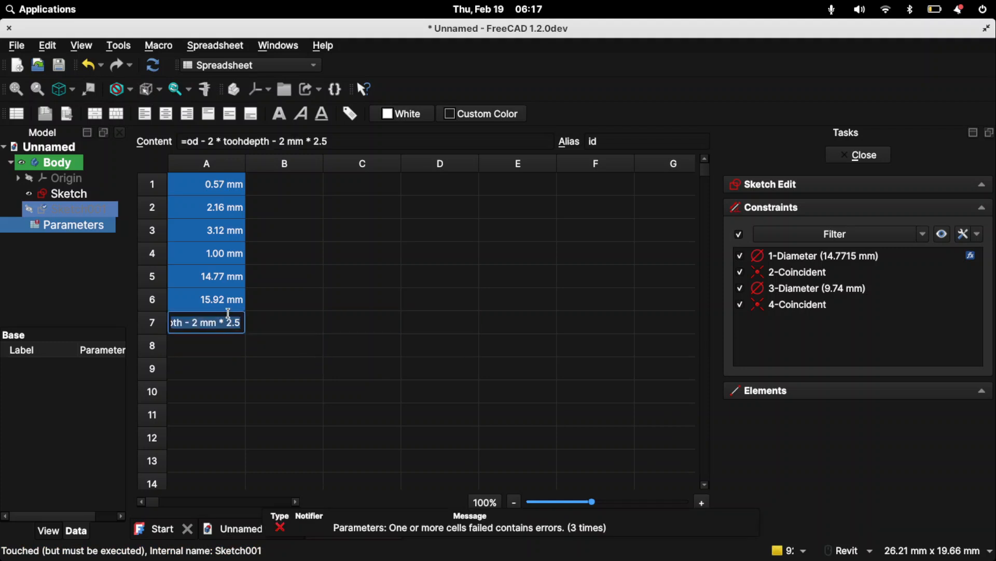
pyautogui.click(222, 306)
pyautogui.click(213, 326)
pyautogui.click(221, 302)
pyautogui.click(210, 185)
pyautogui.click(210, 212)
pyautogui.click(213, 232)
pyautogui.click(212, 254)
pyautogui.click(212, 276)
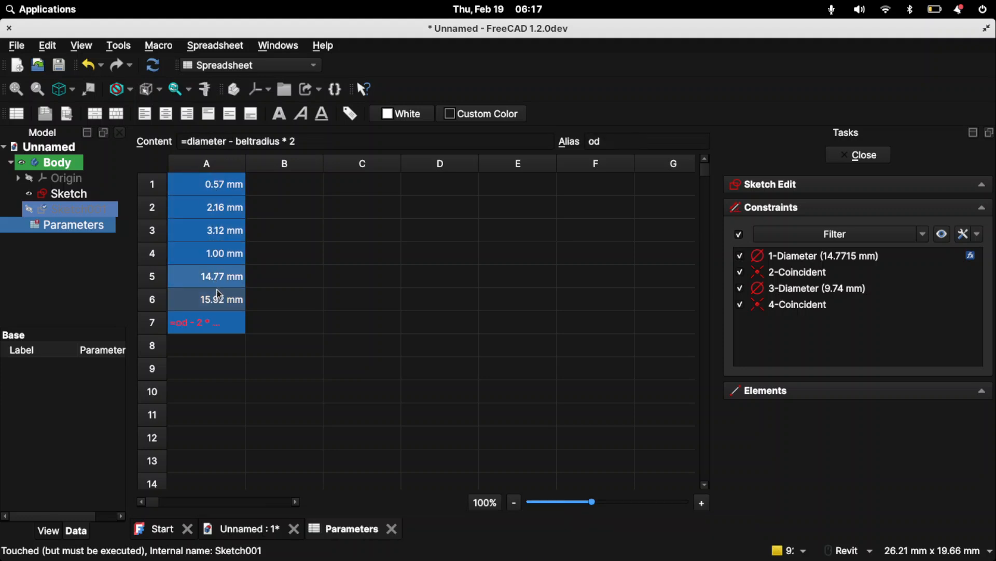
pyautogui.click(202, 328)
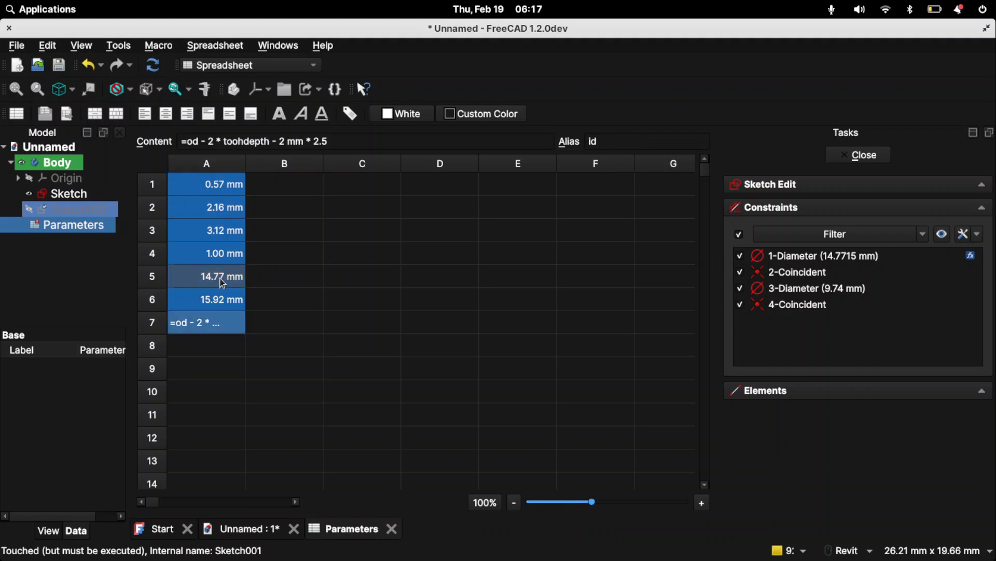
pyautogui.click(224, 213)
pyautogui.click(222, 184)
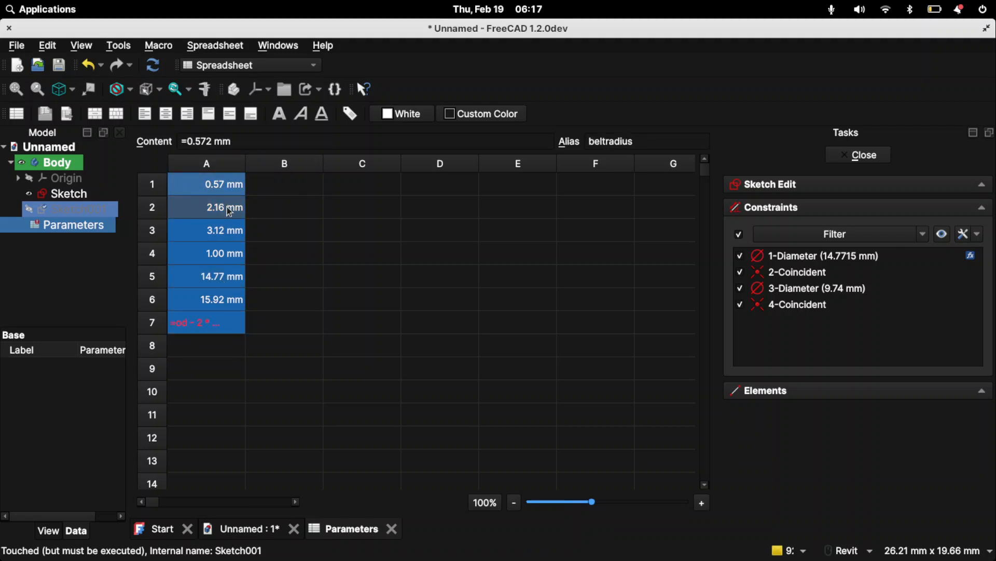
pyautogui.click(232, 207)
pyautogui.click(208, 329)
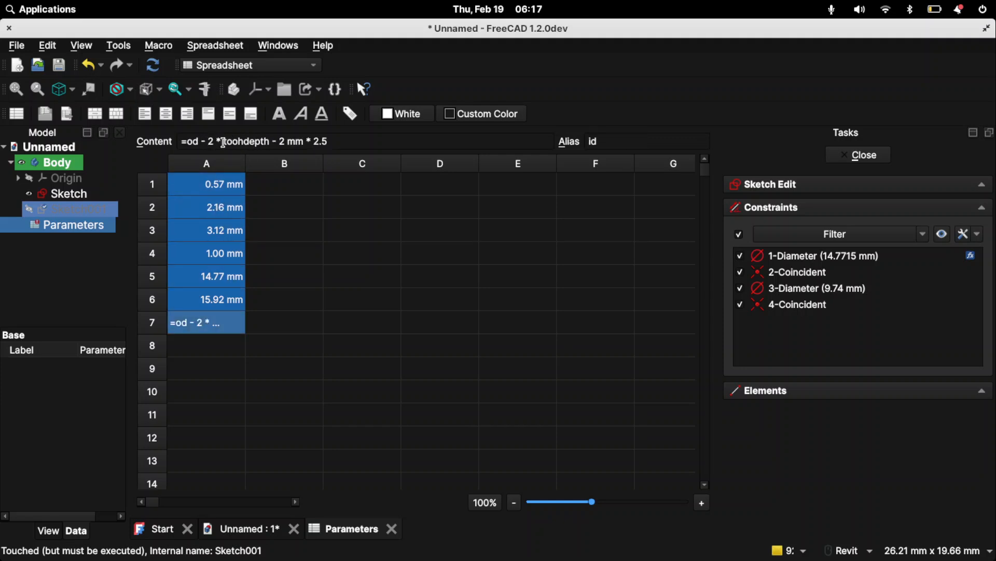
# - Test the id formula by cutting it back to =od, undoing that, and shortening it to =od - 2 * toohdepth
pyautogui.doubleClick(304, 142)
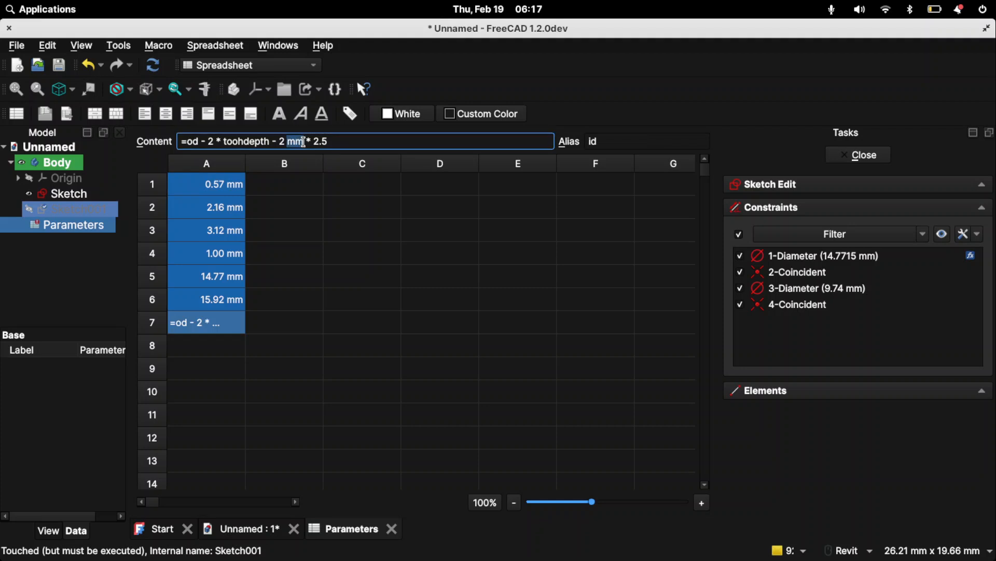
pyautogui.moveTo(356, 140); pyautogui.dragTo(201, 141)
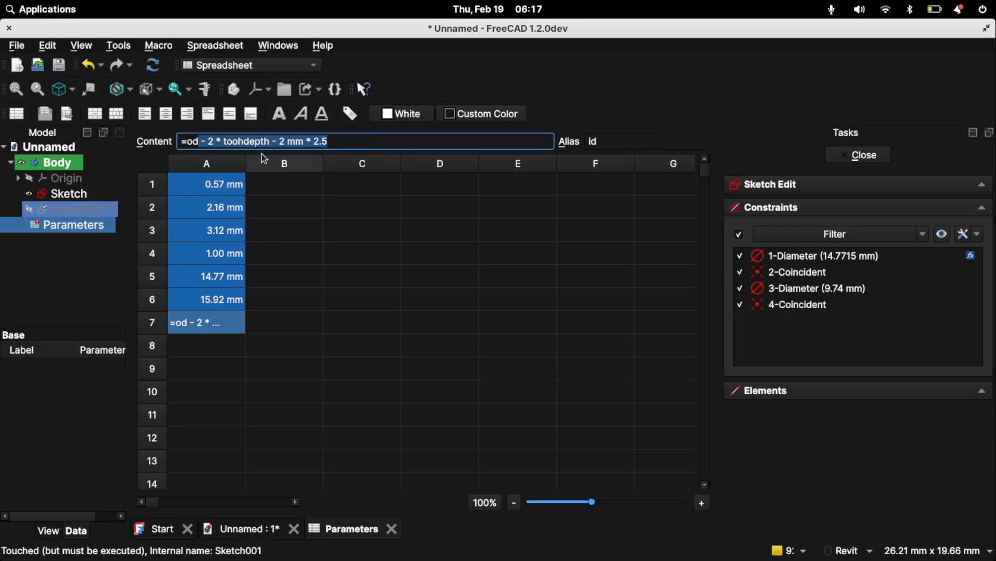
pyautogui.press('BackSpace')
pyautogui.press('Return')
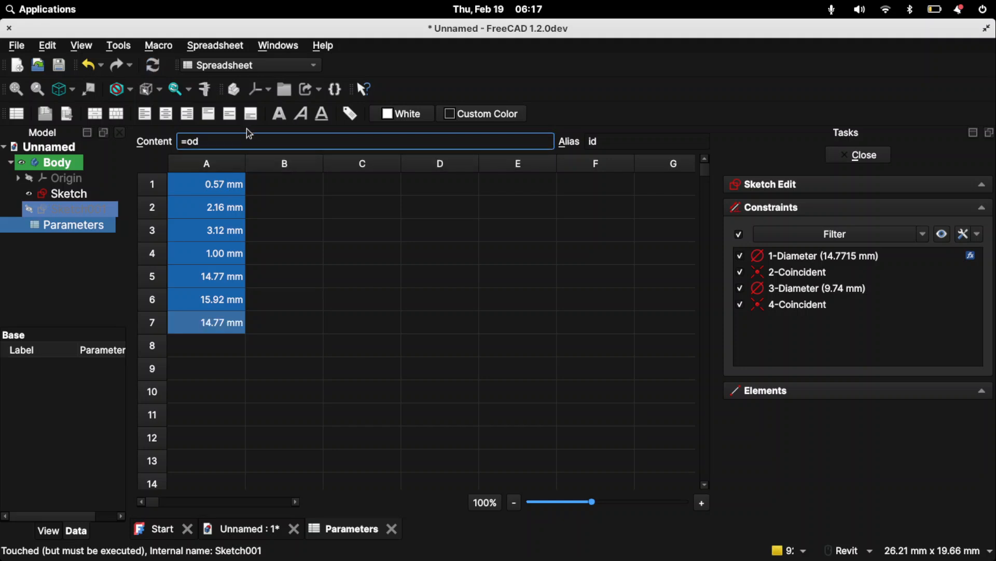
pyautogui.hotkey('ctrl', 'z')
pyautogui.moveTo(269, 141); pyautogui.dragTo(346, 143)
pyautogui.hotkey('ctrl', 'c')
pyautogui.press('BackSpace')
pyautogui.press('Return')
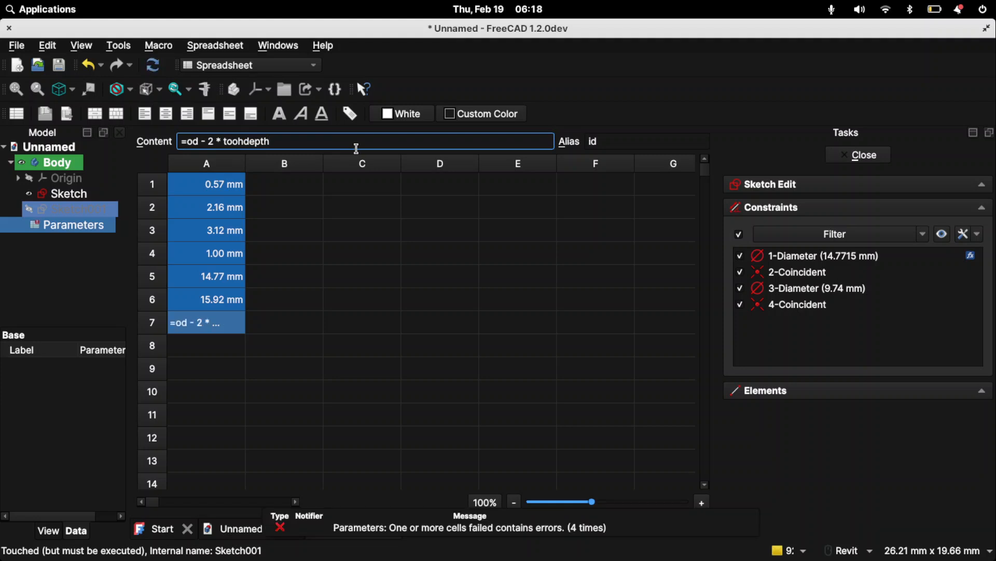
# - Correct the misspelled parameter name in the id formula so that it reads =od - 2 * toothdepth - 2 mm * 2.5
pyautogui.doubleClick(249, 142)
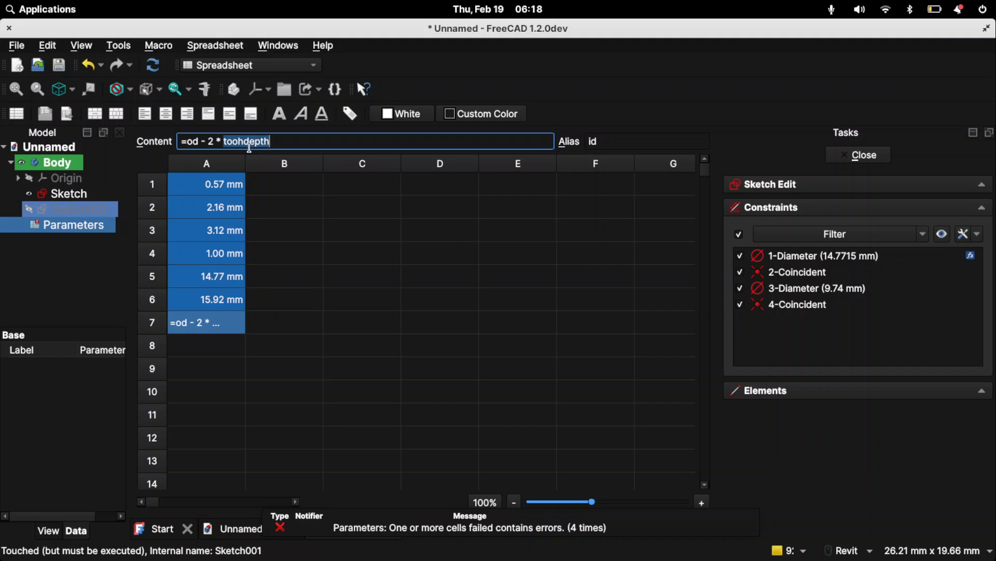
pyautogui.moveTo(299, 136); pyautogui.dragTo(208, 141)
pyautogui.hotkey('ctrl', 'v')
pyautogui.hotkey('ctrl', 'z')
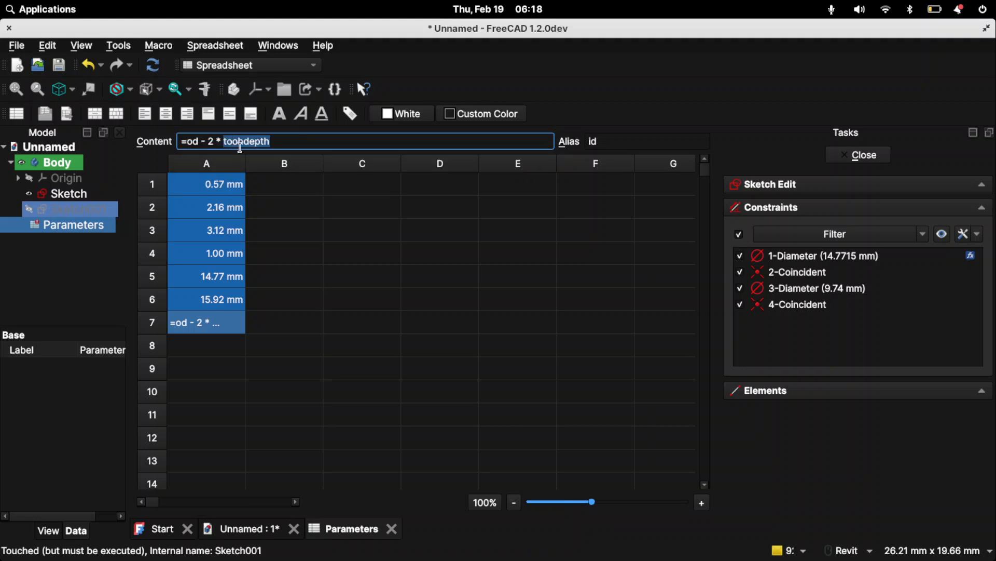
pyautogui.write('toothdep')
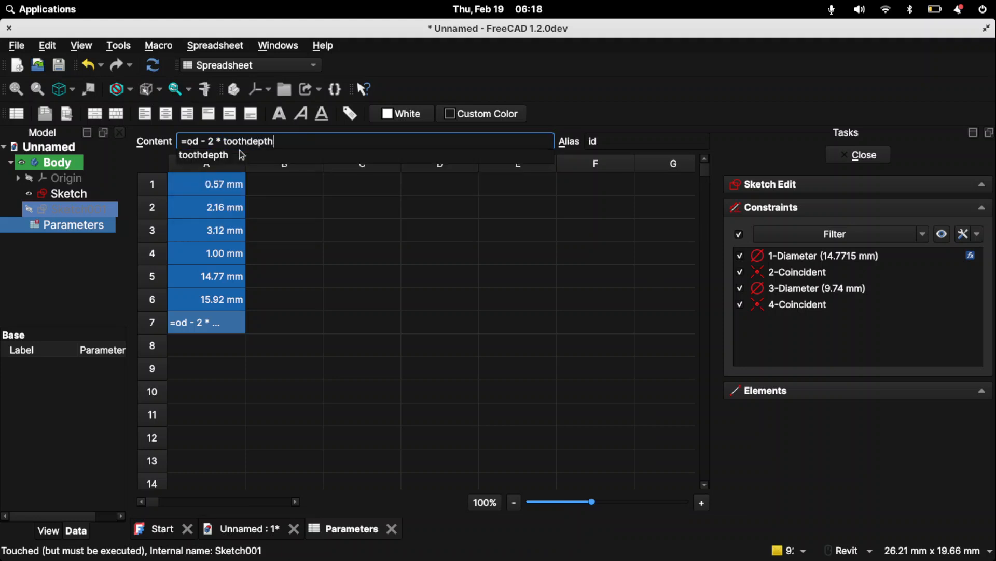
pyautogui.write('th')
pyautogui.click(240, 153)
pyautogui.hotkey('ctrl', 'v')
pyautogui.press('Return')
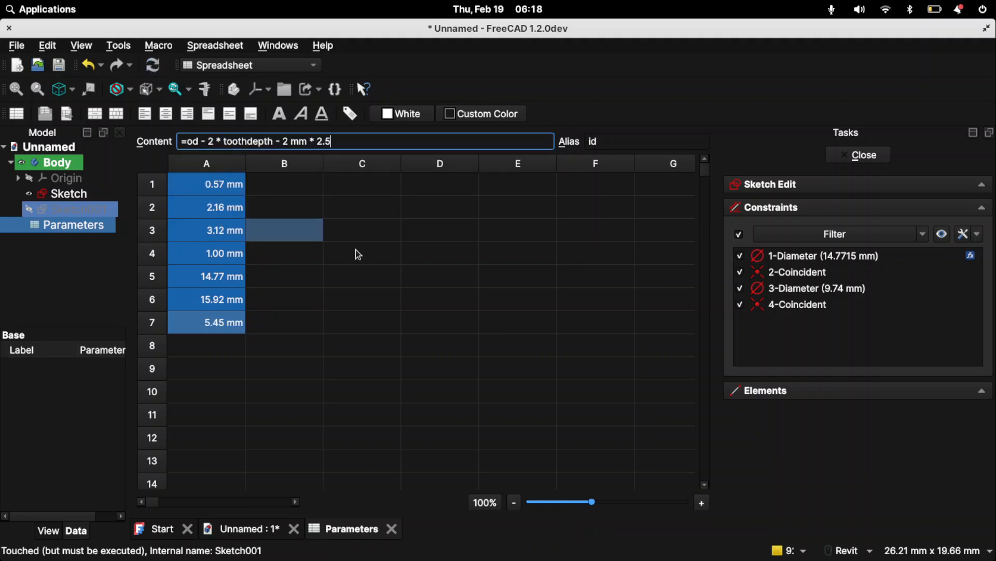
# - Return to the ring sketch and link the inner circle's diameter to the id parameter
pyautogui.click(543, 294)
pyautogui.doubleClick(70, 209)
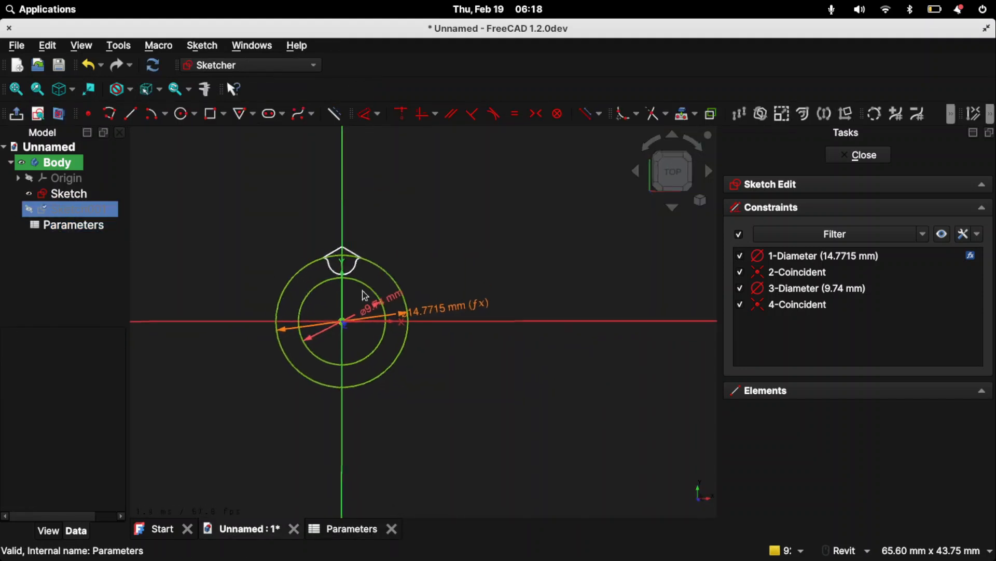
pyautogui.scroll(6, 349, 289)
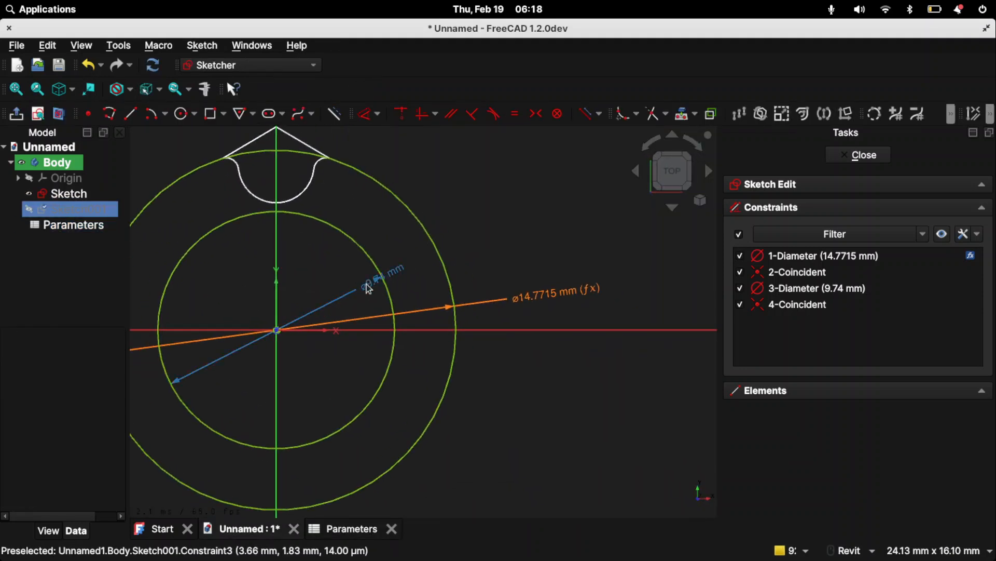
pyautogui.doubleClick(369, 290)
pyautogui.tripleClick(482, 304)
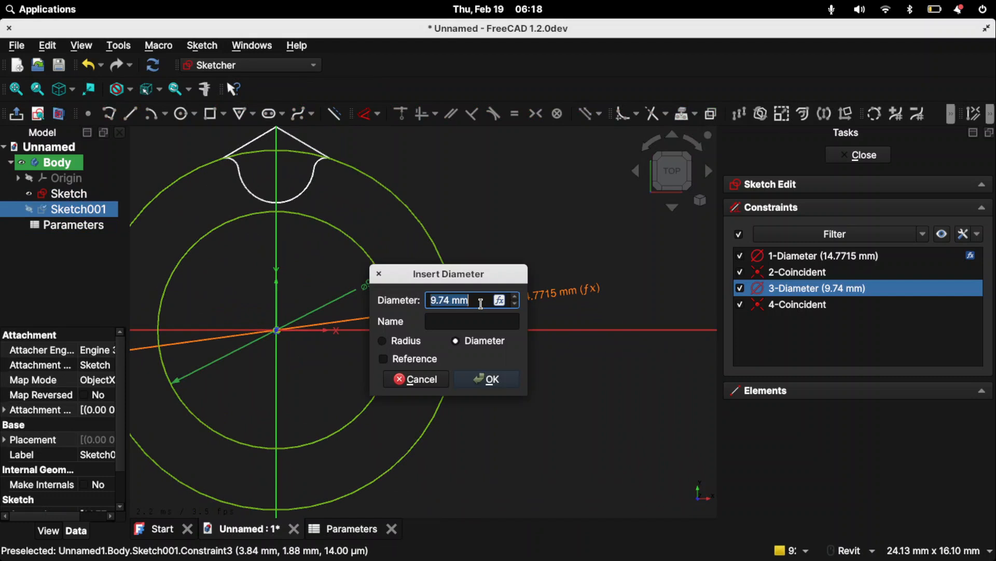
pyautogui.write('5.45 mm')
pyautogui.click(505, 384)
# - Move the inner circle's diameter label outside that circle and close the ring sketch
pyautogui.scroll(1, 236, 273)
pyautogui.moveTo(327, 309); pyautogui.dragTo(569, 273, button='middle')
pyautogui.moveTo(493, 317)
pyautogui.mouseDown()
pyautogui.moveTo(636, 249)
pyautogui.moveTo(576, 270)
pyautogui.mouseUp()
pyautogui.moveTo(576, 271)
pyautogui.mouseDown(button='middle')
pyautogui.moveTo(470, 309)
pyautogui.moveTo(559, 264)
pyautogui.mouseUp(button='middle')
pyautogui.moveTo(531, 286); pyautogui.dragTo(629, 247)
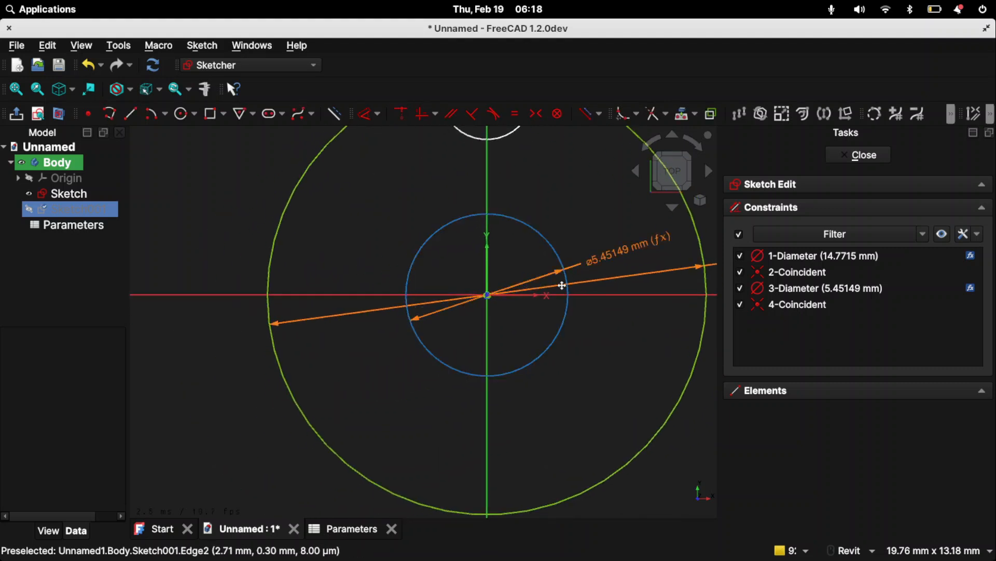
pyautogui.moveTo(565, 287); pyautogui.dragTo(360, 391, button='middle')
pyautogui.scroll(-5, 353, 300)
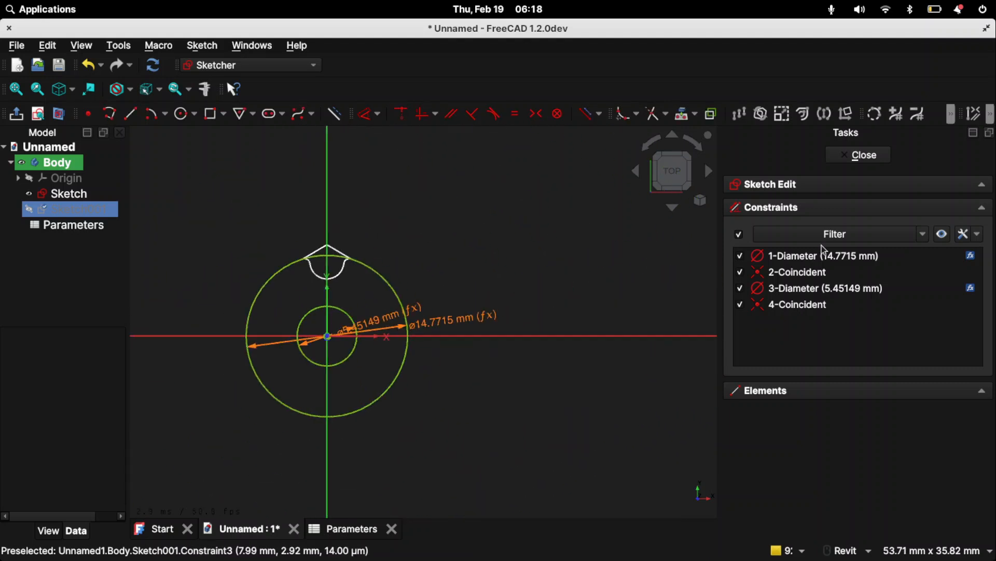
pyautogui.click(858, 155)
# - Switch to the Part Design workbench and pad the ring sketch with its length entered as thickness=15mm
pyautogui.scroll(3, 388, 319)
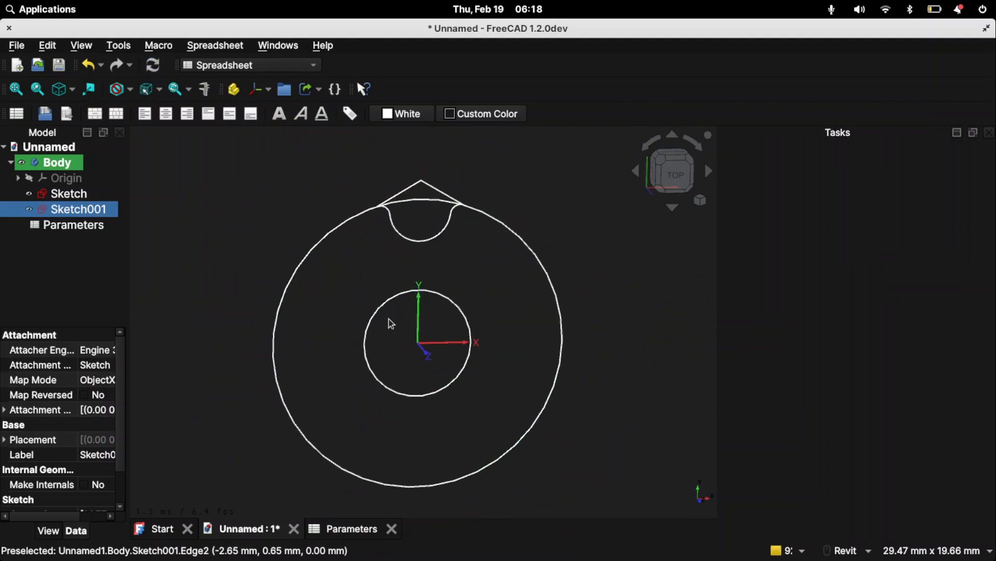
pyautogui.scroll(1, 468, 282)
pyautogui.moveTo(468, 282); pyautogui.dragTo(423, 322, button='middle')
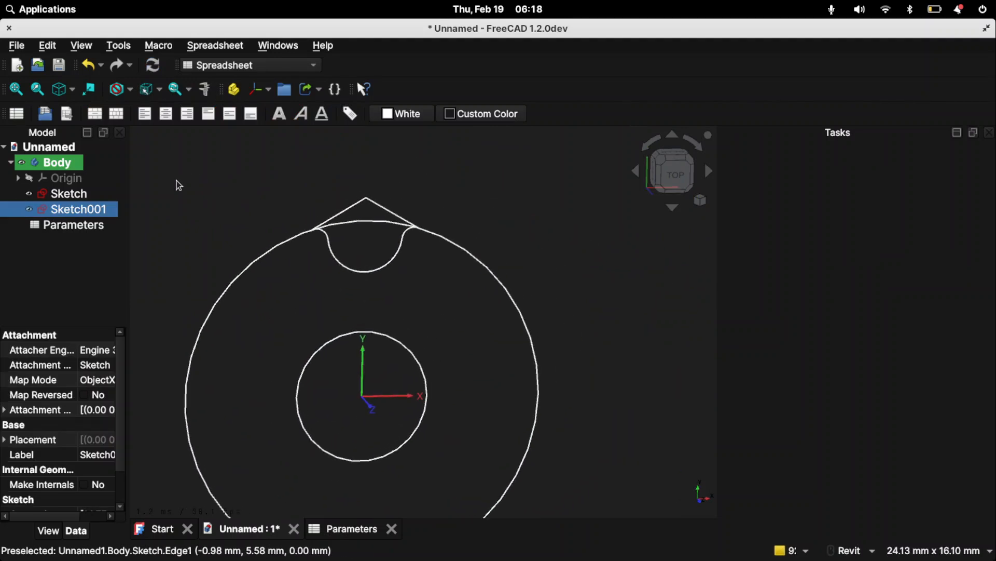
pyautogui.click(252, 64)
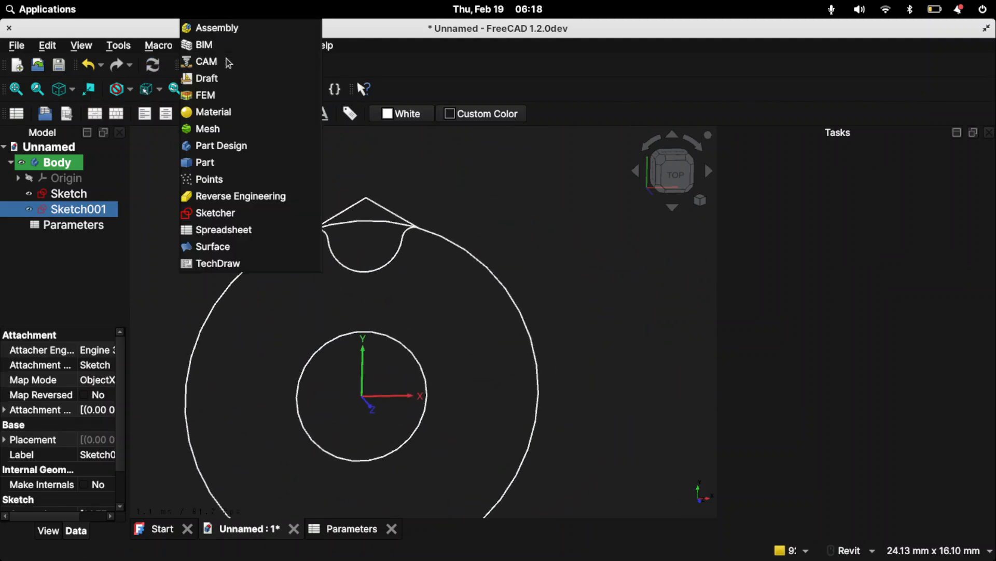
pyautogui.click(223, 145)
pyautogui.click(160, 113)
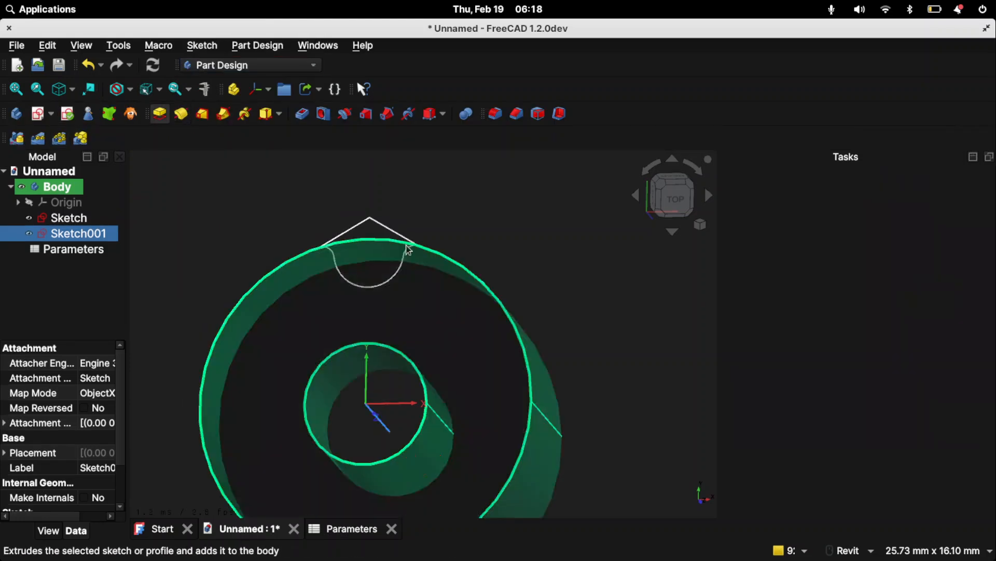
pyautogui.doubleClick(925, 283)
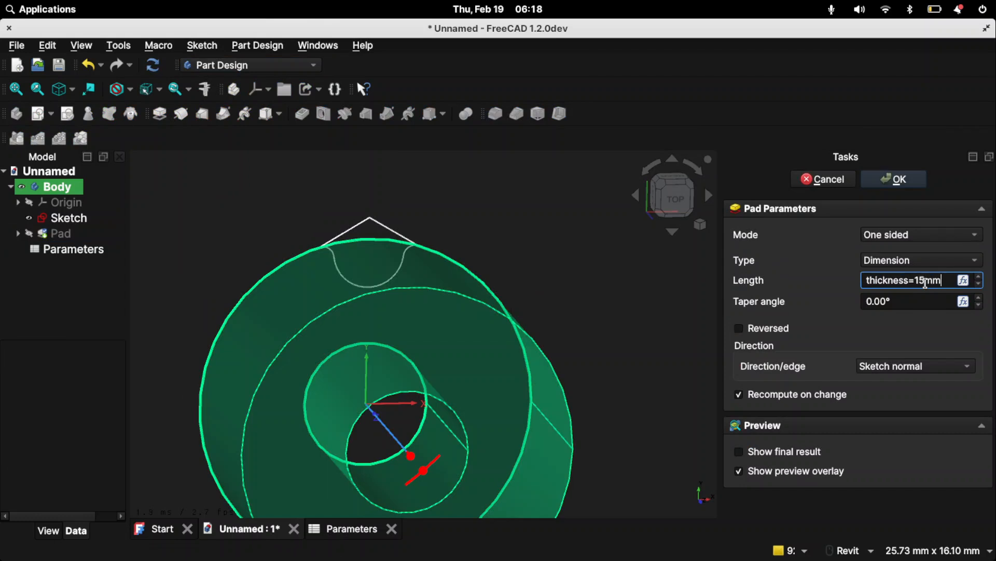
pyautogui.press('Return')
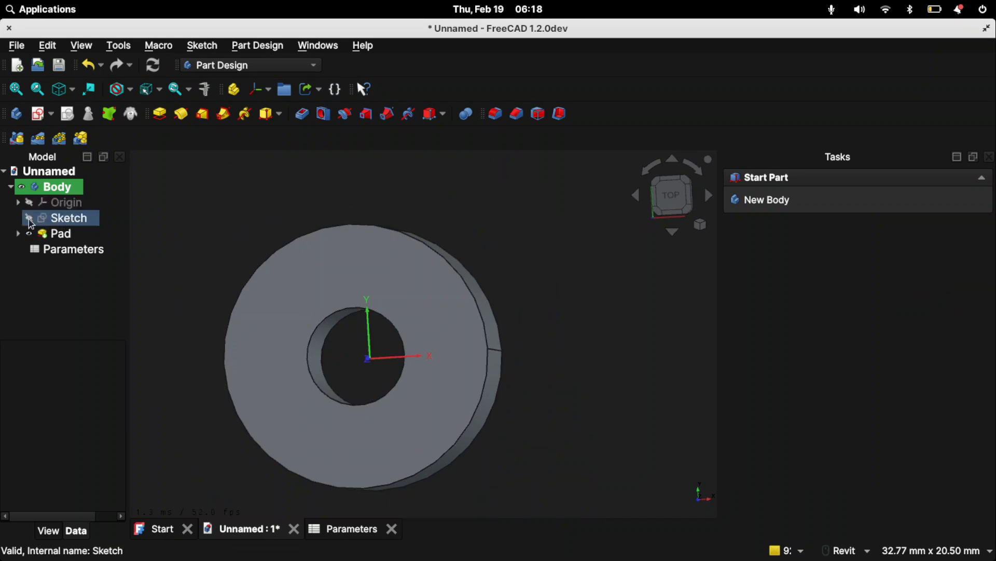
# - Show the groove profile sketch and move it after the Pad in the body's feature order
pyautogui.click(73, 224)
pyautogui.click(460, 219)
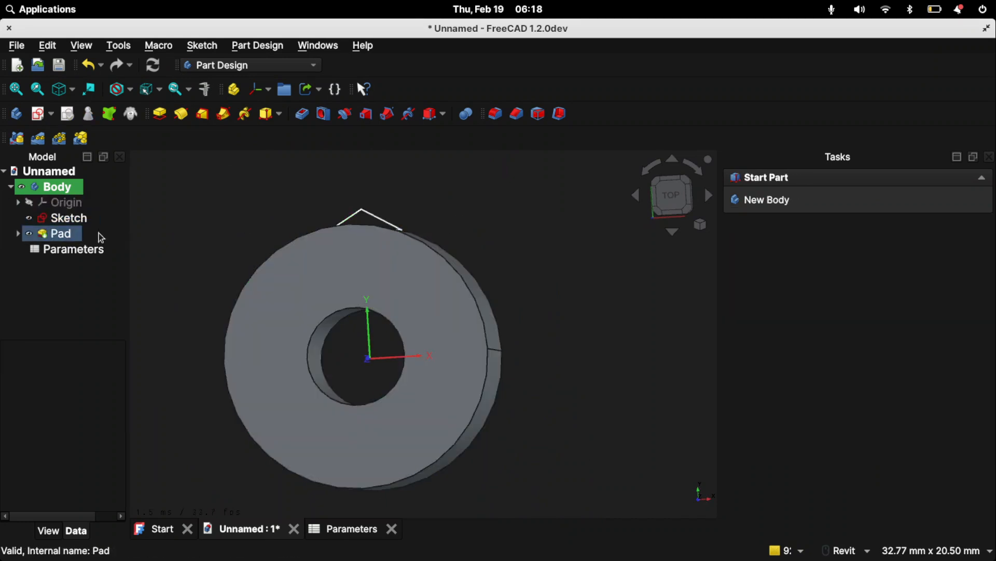
pyautogui.moveTo(71, 220); pyautogui.dragTo(64, 236)
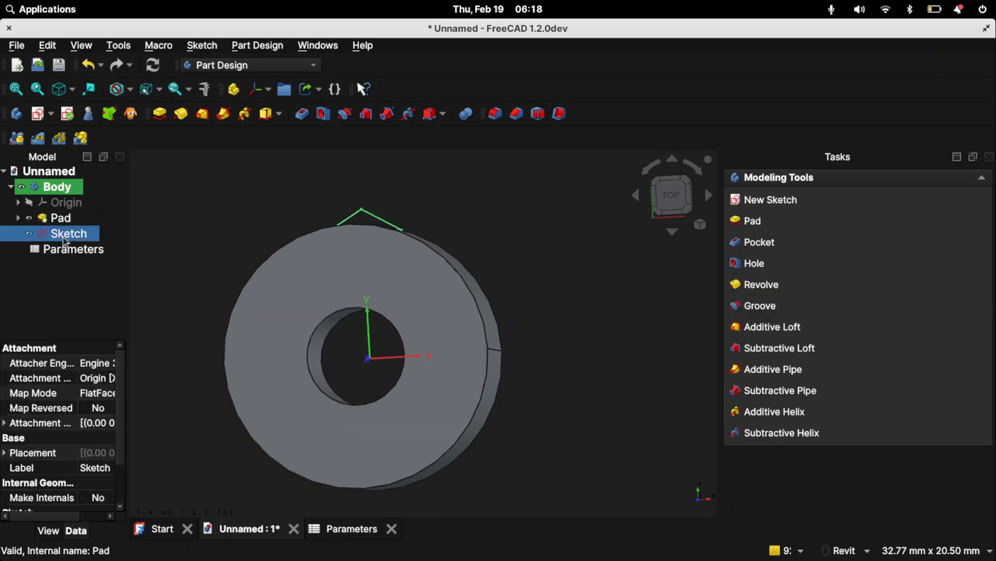
# - Cut the groove profile through the ring with a Pocket whose length is -thickness
pyautogui.click(308, 120)
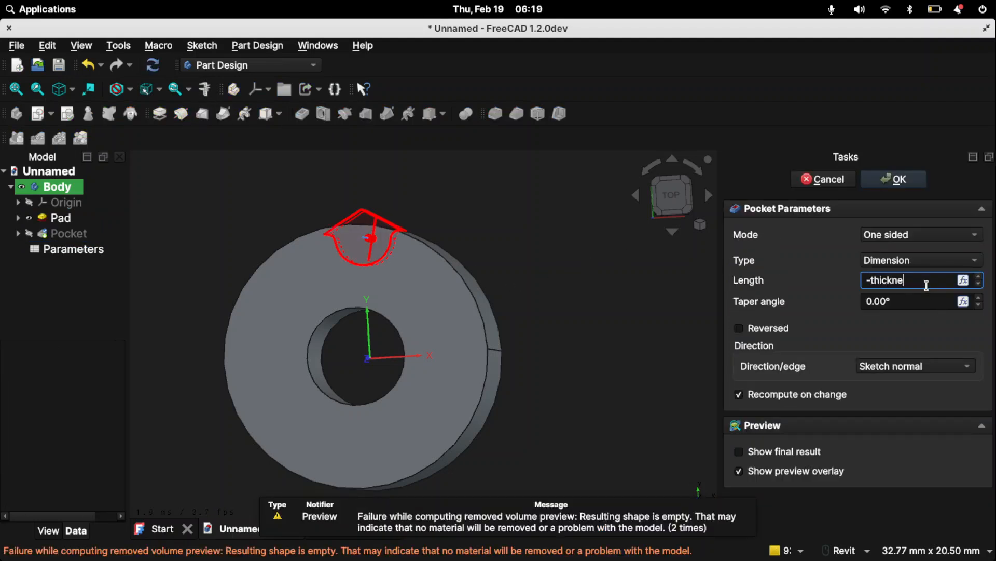
pyautogui.press('Return')
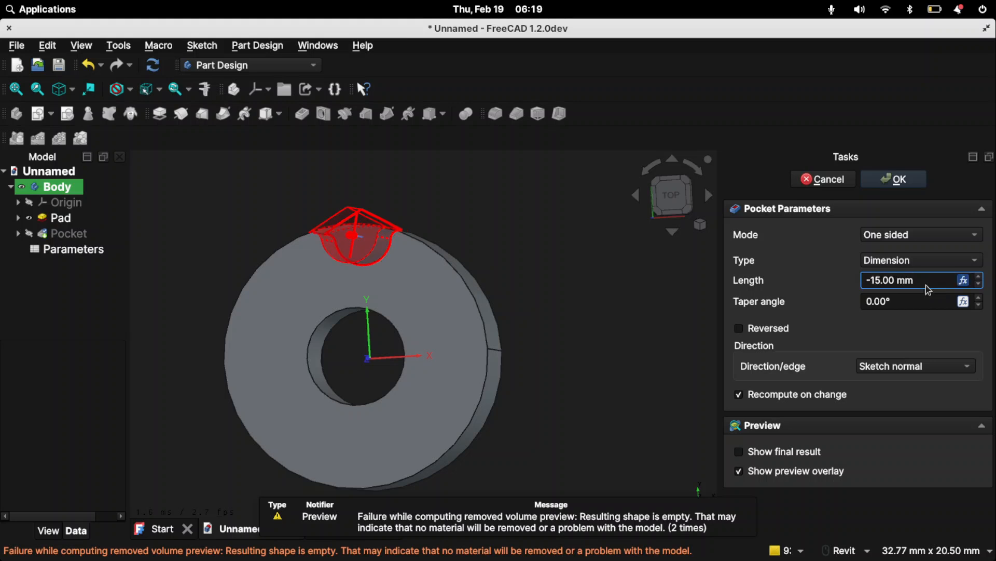
pyautogui.click(905, 185)
pyautogui.keyDown('shift'); pyautogui.moveTo(524, 249); pyautogui.dragTo(503, 220, button='middle'); pyautogui.keyUp('shift')
pyautogui.scroll(2, 519, 224)
pyautogui.scroll(-2, 519, 225)
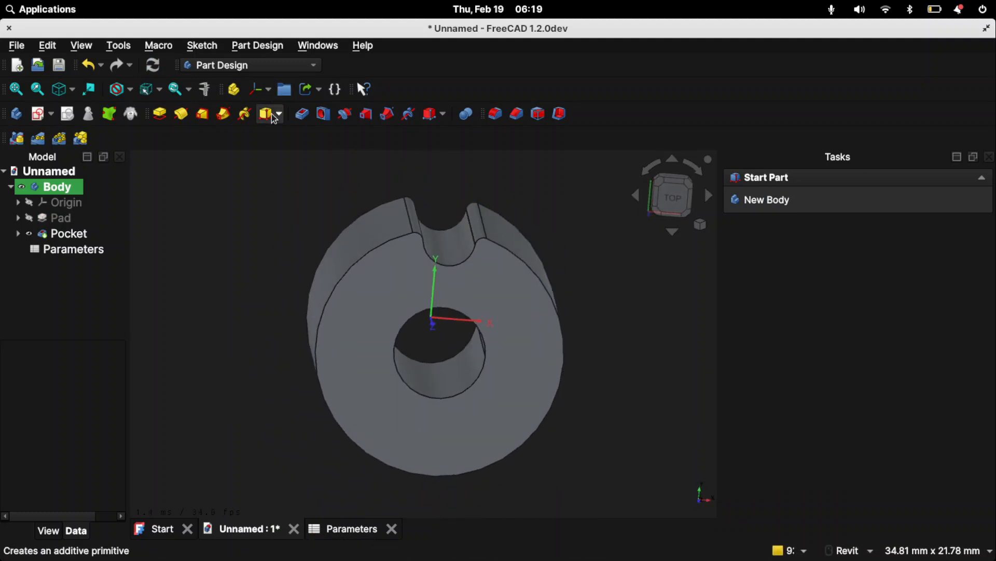
# - Polar-pattern the Pocket around the normal sketch axis over 360°, with its occurrences entered as toothcount=10
pyautogui.click(69, 234)
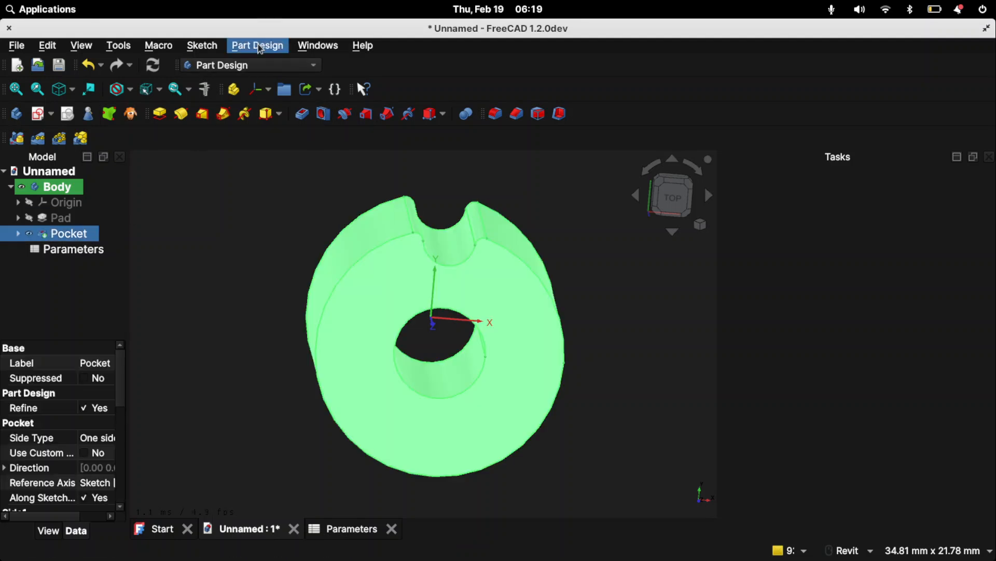
pyautogui.click(257, 45)
pyautogui.moveTo(289, 220)
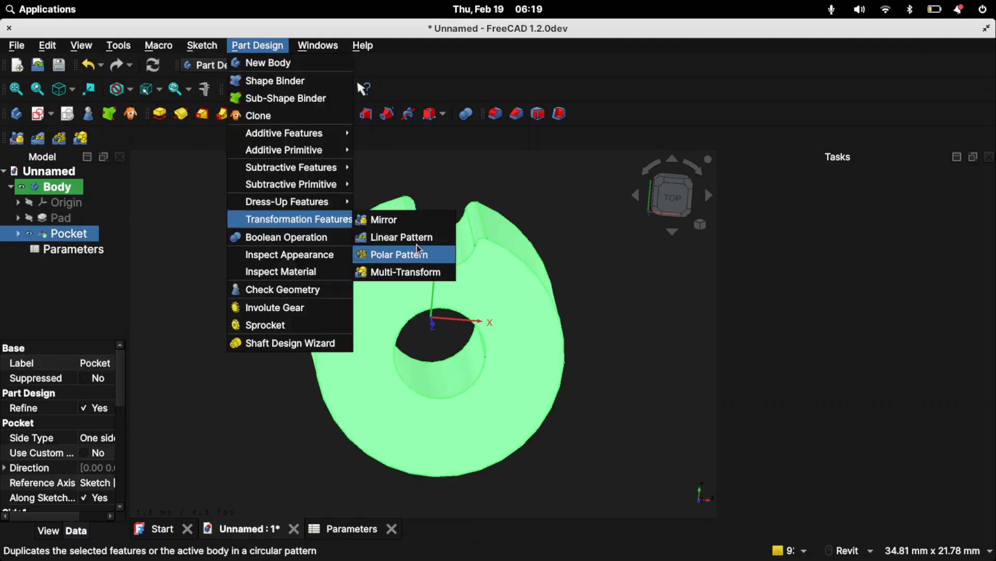
pyautogui.click(393, 255)
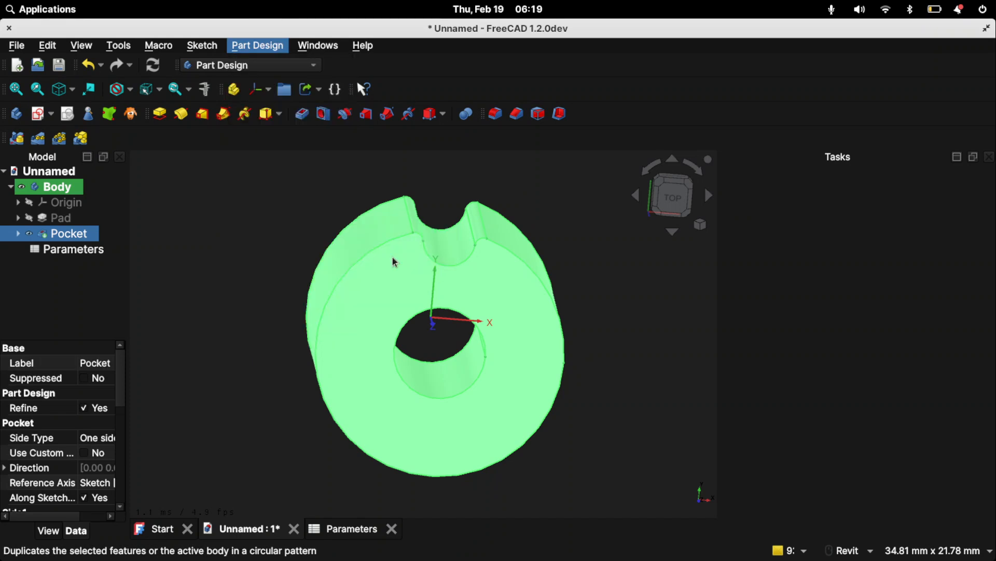
pyautogui.doubleClick(849, 426)
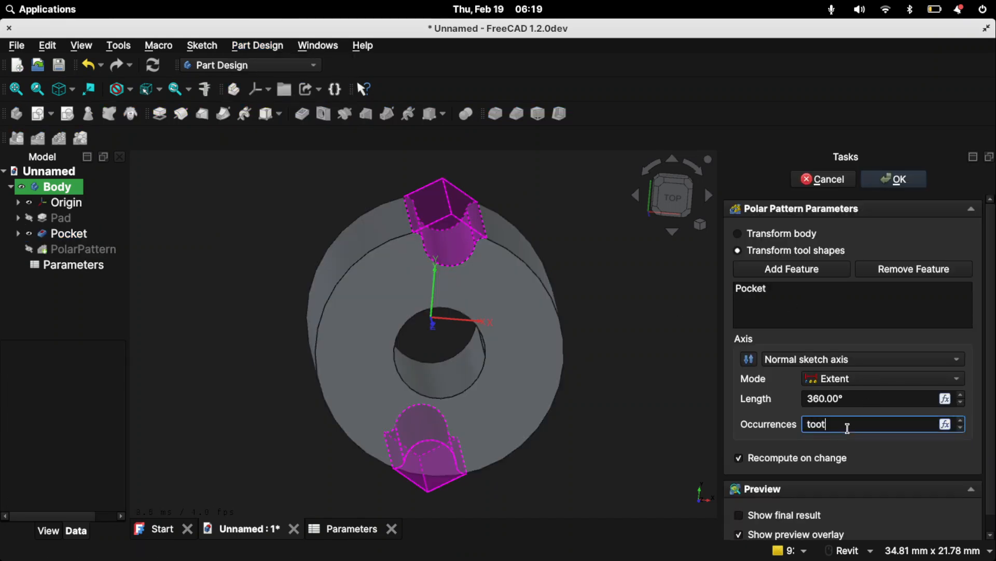
pyautogui.write('toothcount=10')
pyautogui.press('Return')
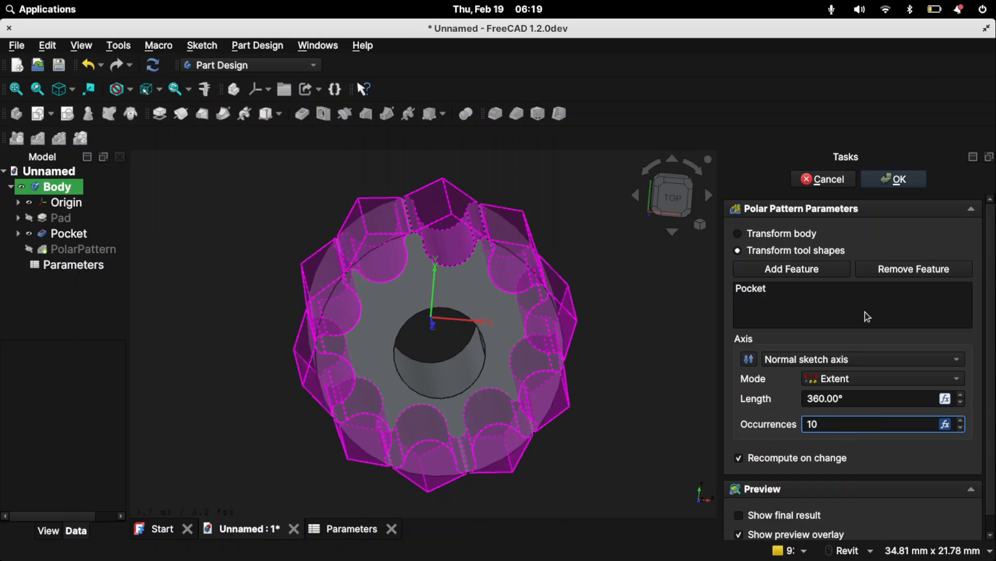
pyautogui.click(902, 182)
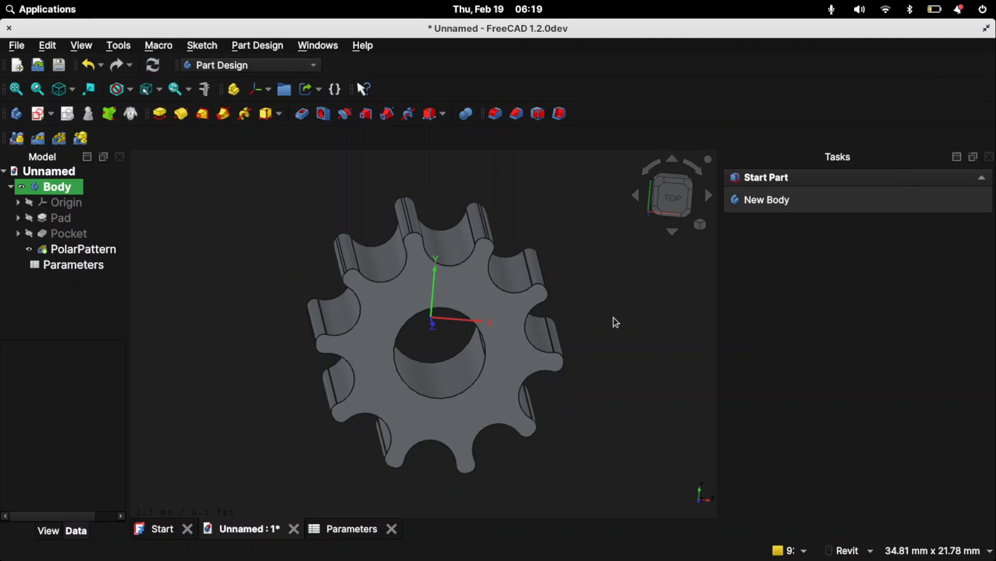
# - In the Parameters spreadsheet, replace the fixed 10 in the diameter formula with toothcount
pyautogui.click(52, 254)
pyautogui.doubleClick(52, 265)
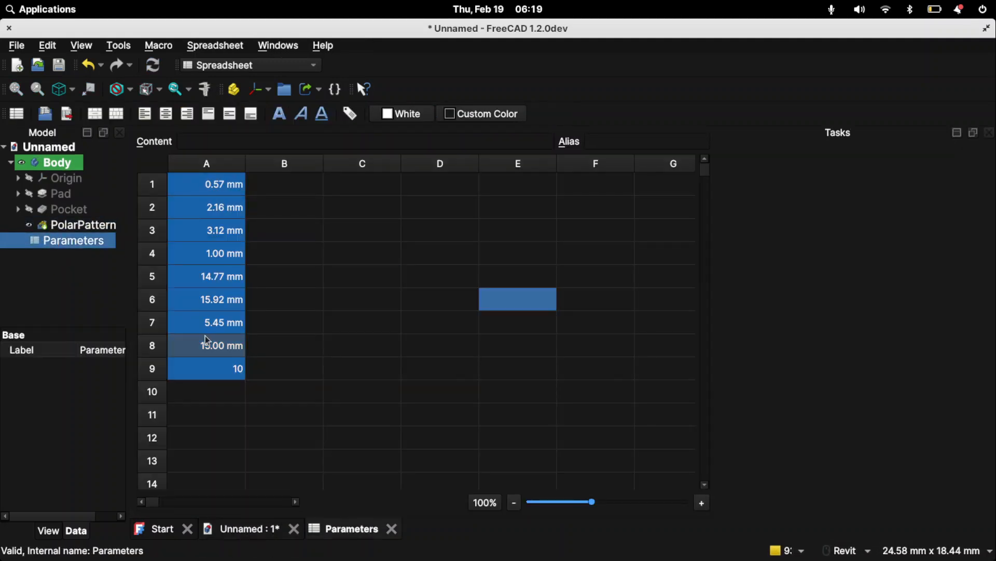
pyautogui.doubleClick(212, 184)
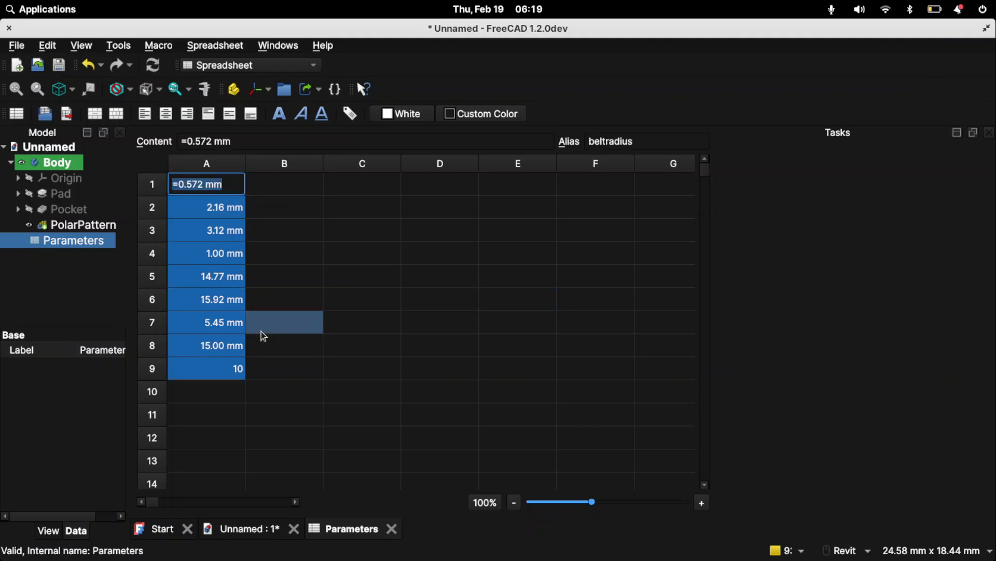
pyautogui.click(219, 347)
pyautogui.click(218, 323)
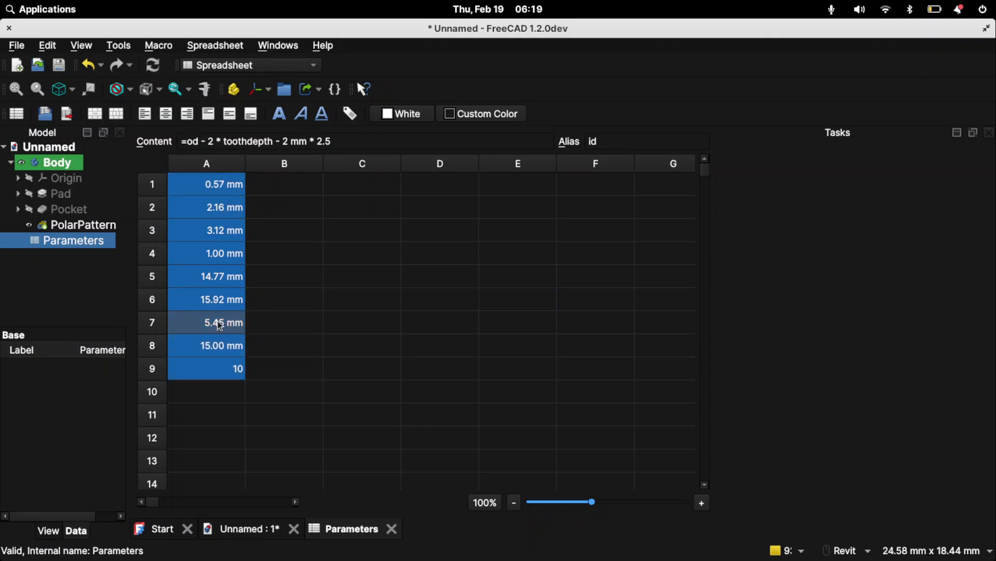
pyautogui.click(224, 306)
pyautogui.click(194, 142)
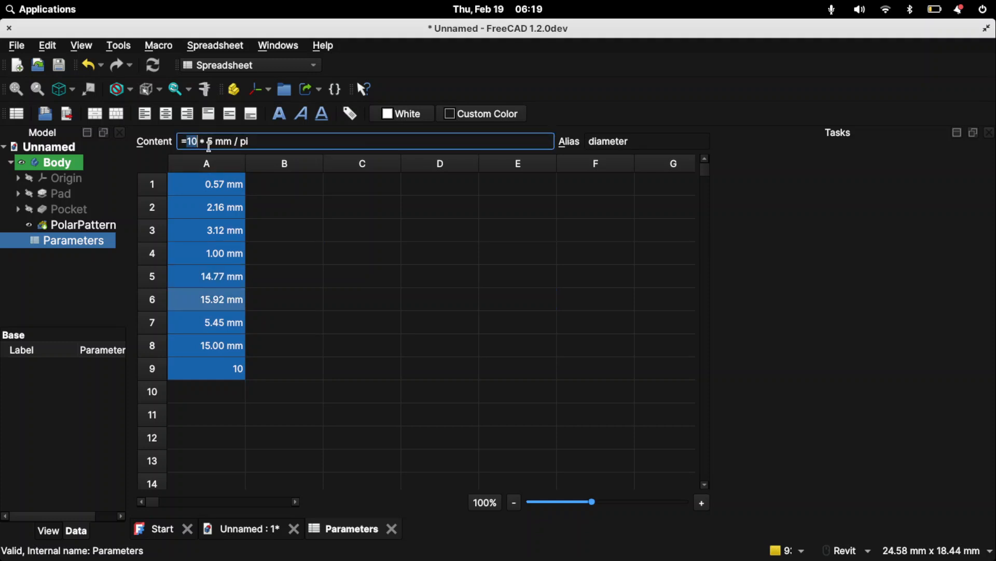
pyautogui.write('toothcount')
pyautogui.click(452, 303)
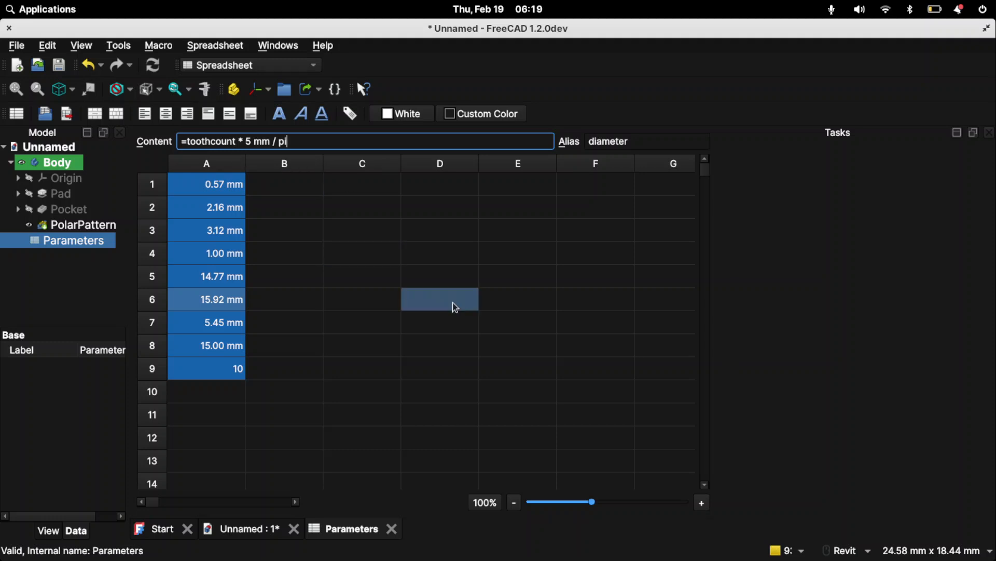
# - Set the toothcount parameter to 32 and inspect the whole pulley in the 3D view
pyautogui.doubleClick(223, 365)
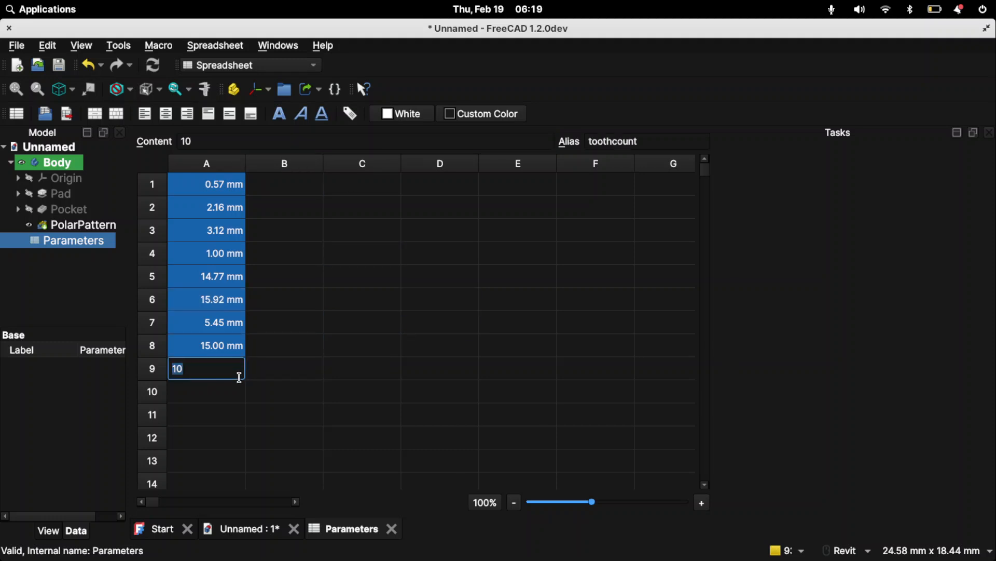
pyautogui.write('32')
pyautogui.click(511, 323)
pyautogui.click(243, 529)
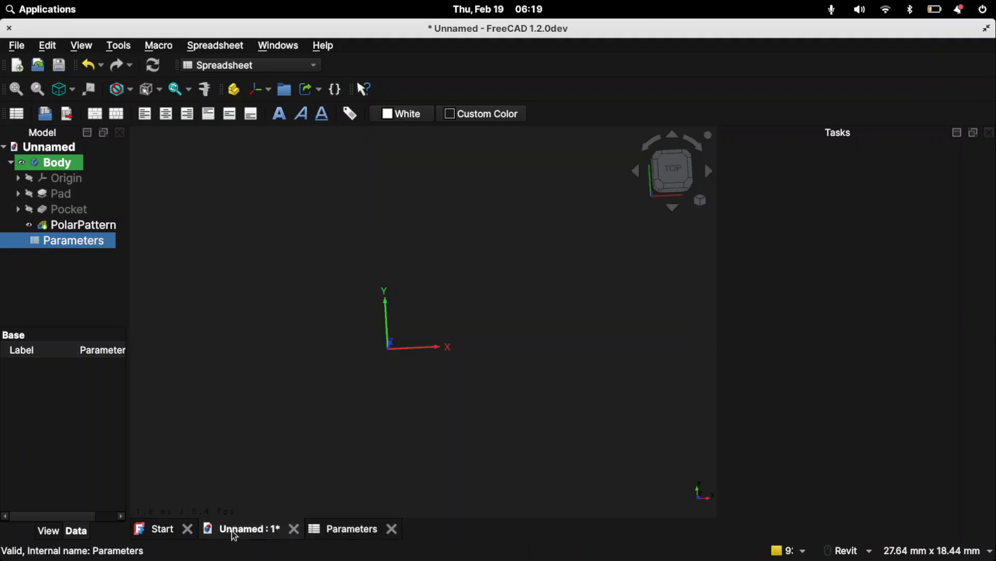
pyautogui.click(452, 344)
pyautogui.scroll(-6, 467, 333)
pyautogui.keyDown('shift'); pyautogui.moveTo(462, 335); pyautogui.dragTo(462, 338, button='middle'); pyautogui.keyUp('shift')
pyautogui.scroll(-3, 463, 333)
pyautogui.scroll(-1, 377, 440)
# - Set the toothcount parameter to 128 and inspect the regenerated pulley in the 3D view
pyautogui.click(343, 528)
pyautogui.click(232, 376)
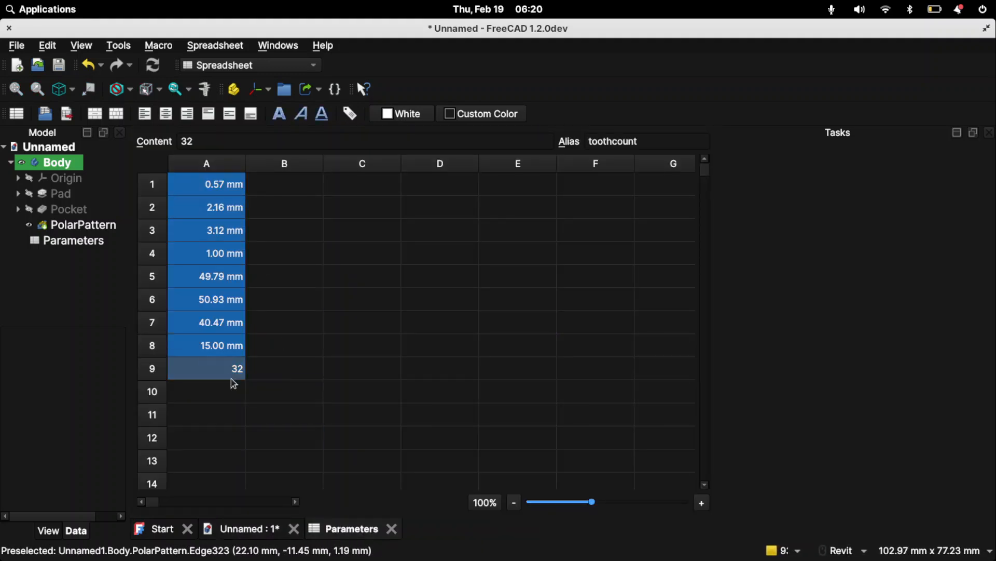
pyautogui.doubleClick(232, 379)
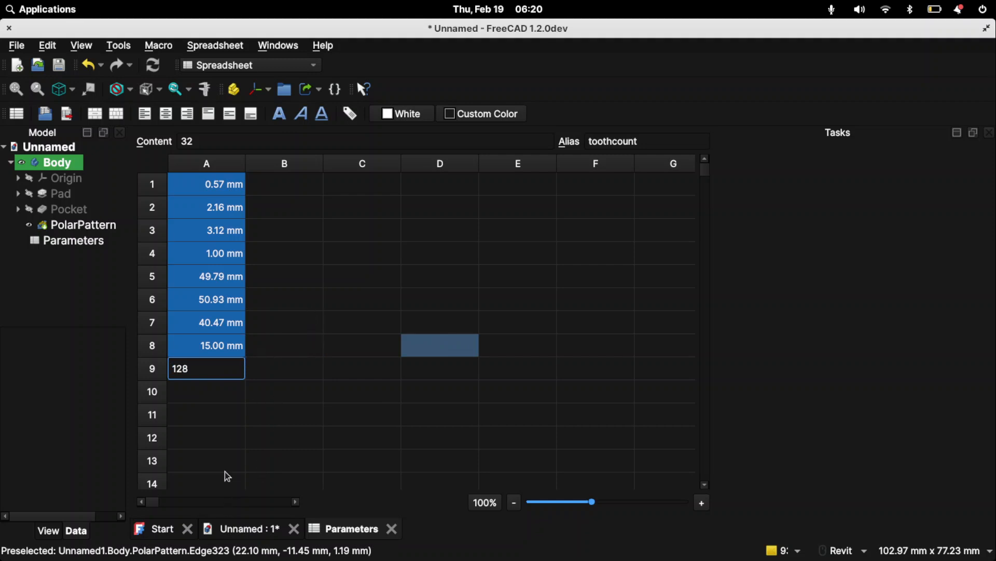
pyautogui.click(235, 531)
pyautogui.scroll(-5, 434, 329)
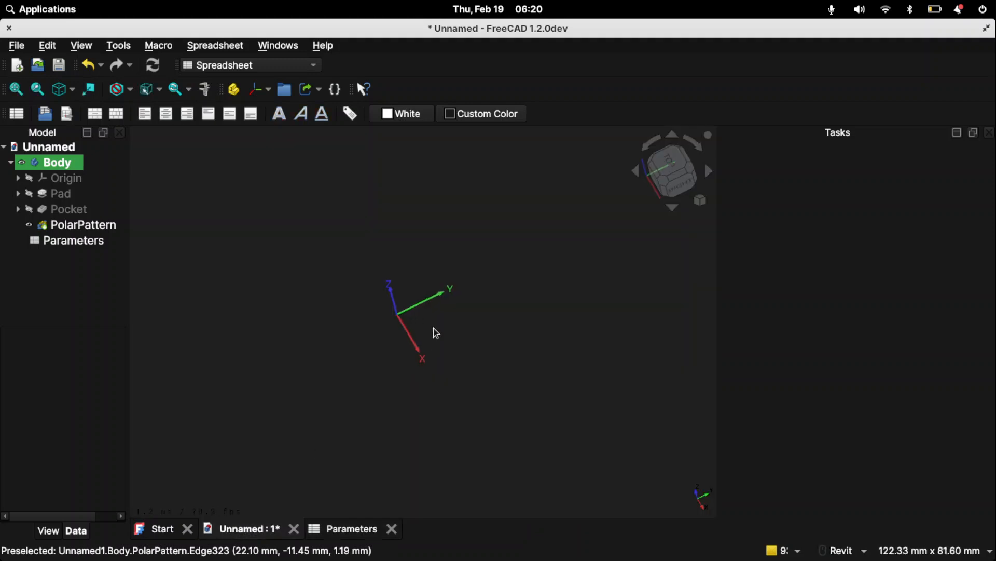
pyautogui.scroll(1, 433, 329)
pyautogui.scroll(4, 432, 329)
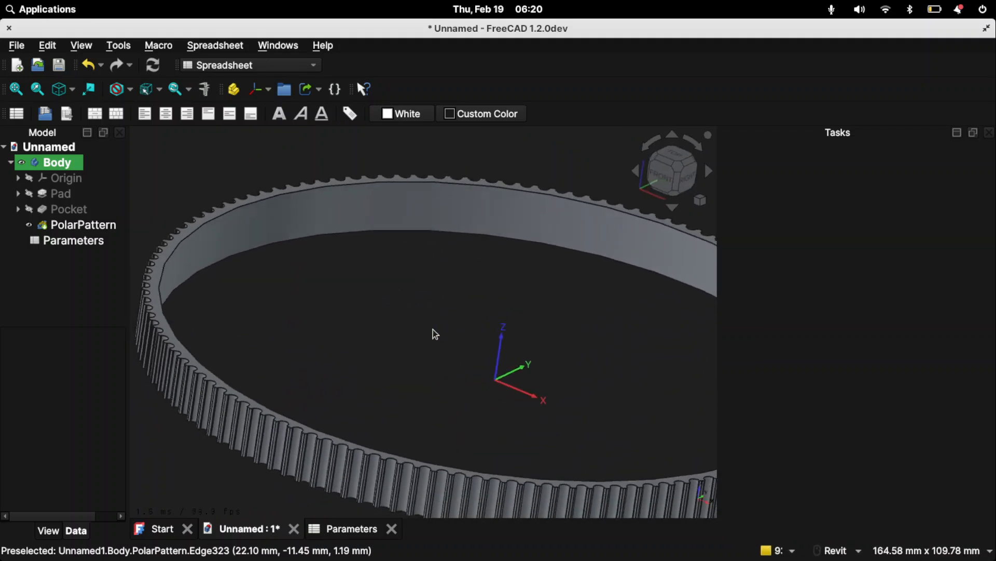
pyautogui.scroll(-3, 433, 329)
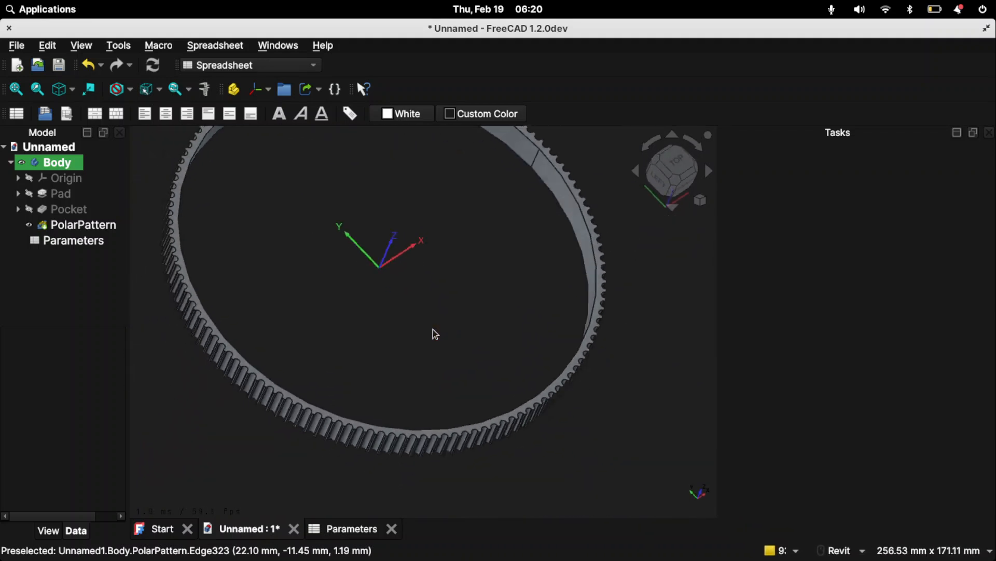